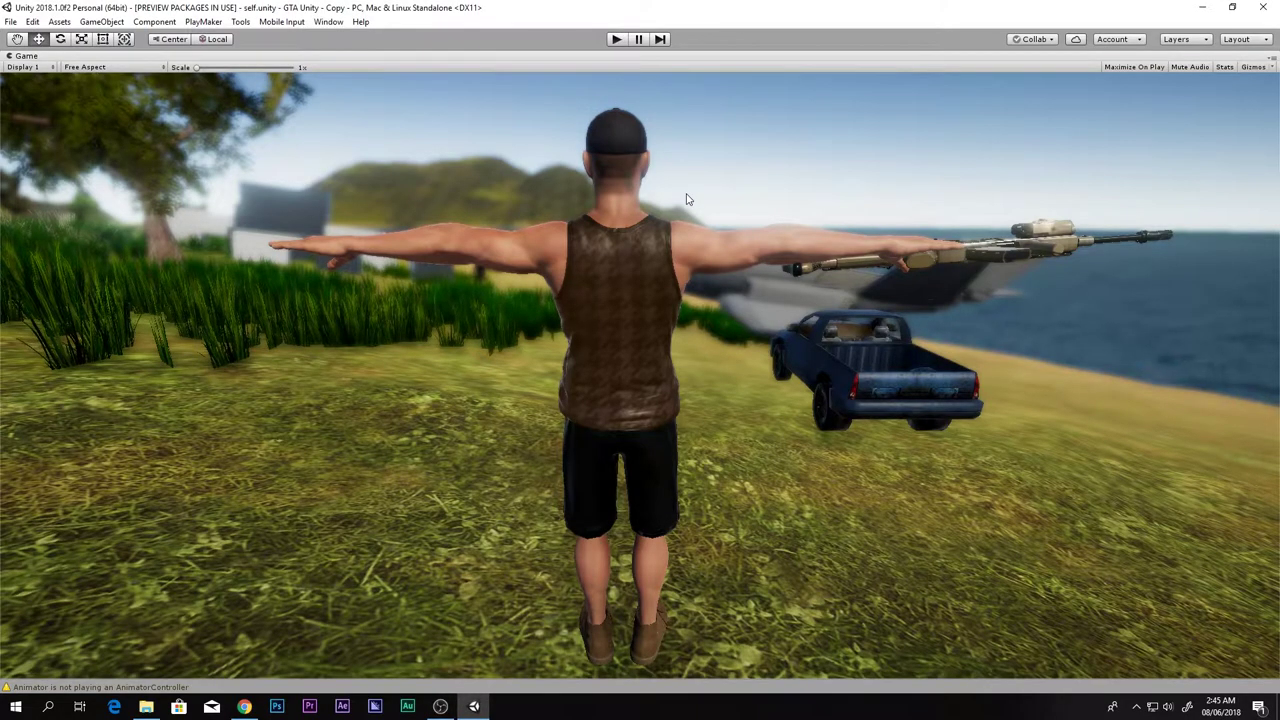
Step: Play-test the self scene by running and jumping the character among the blocks, and end the test
{"action": "left_click", "coordinate": [614, 39]}
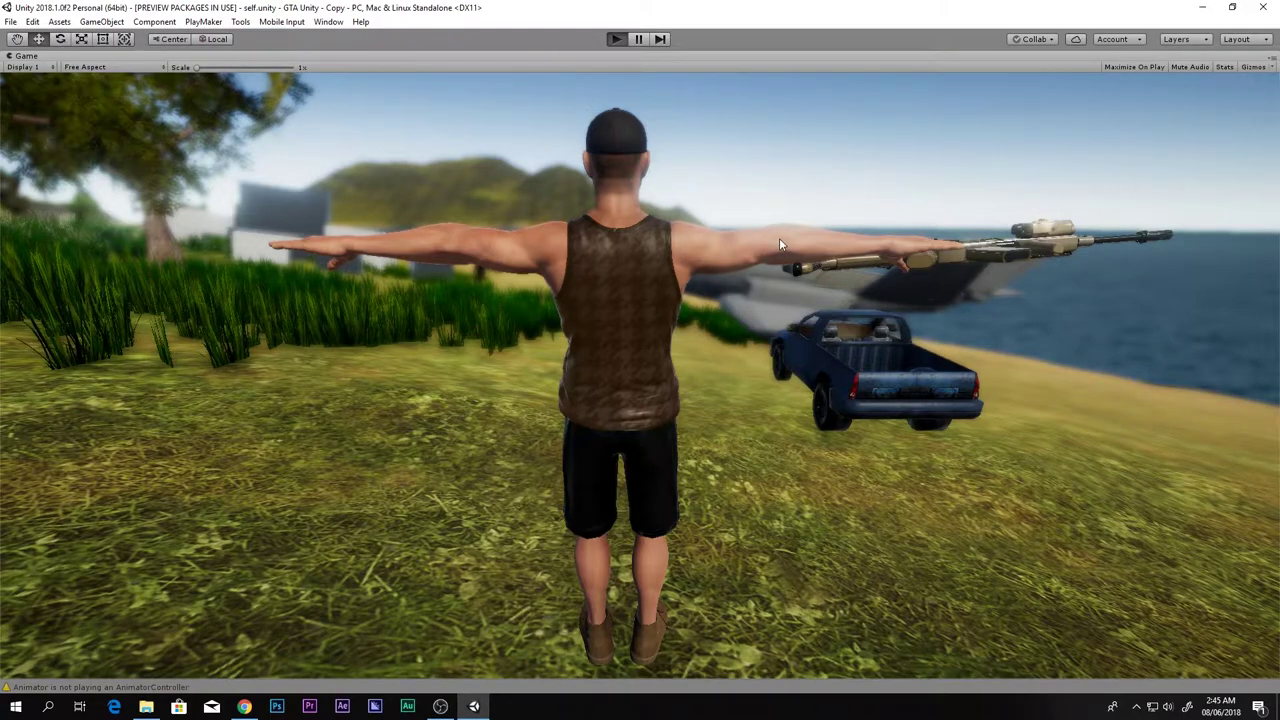
{"action": "key", "text": "w"}
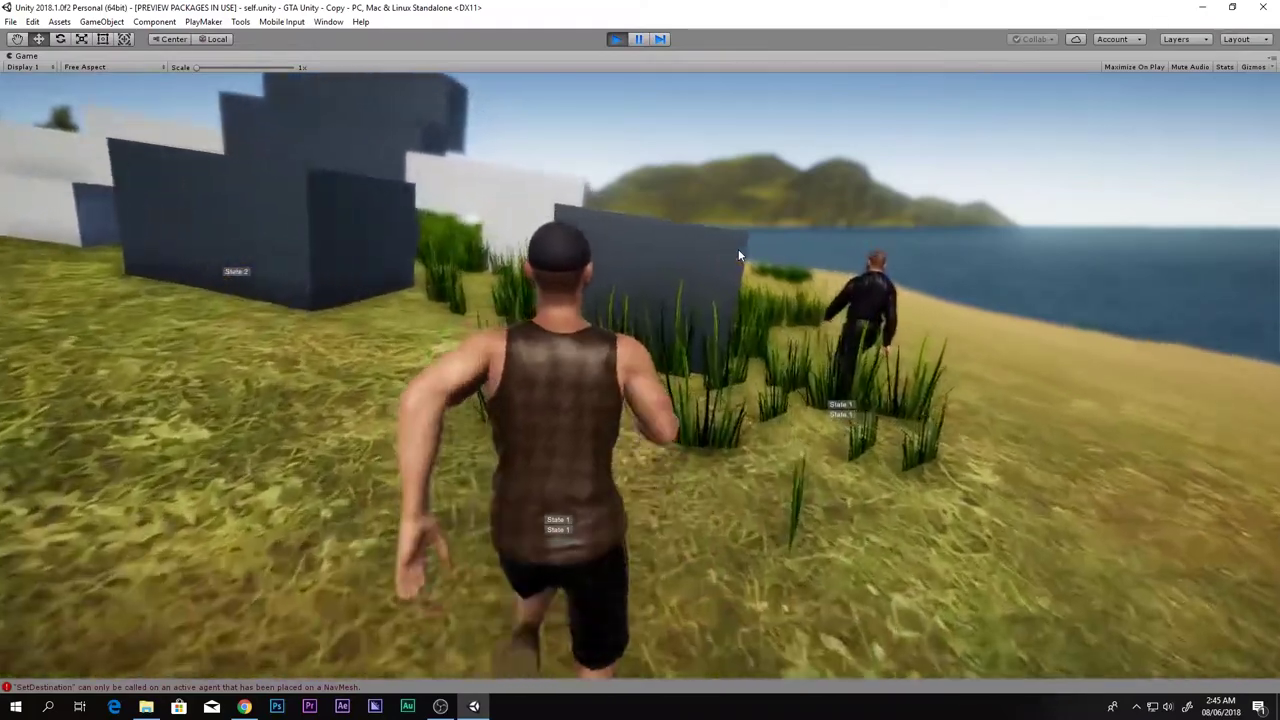
{"action": "key", "text": "space"}
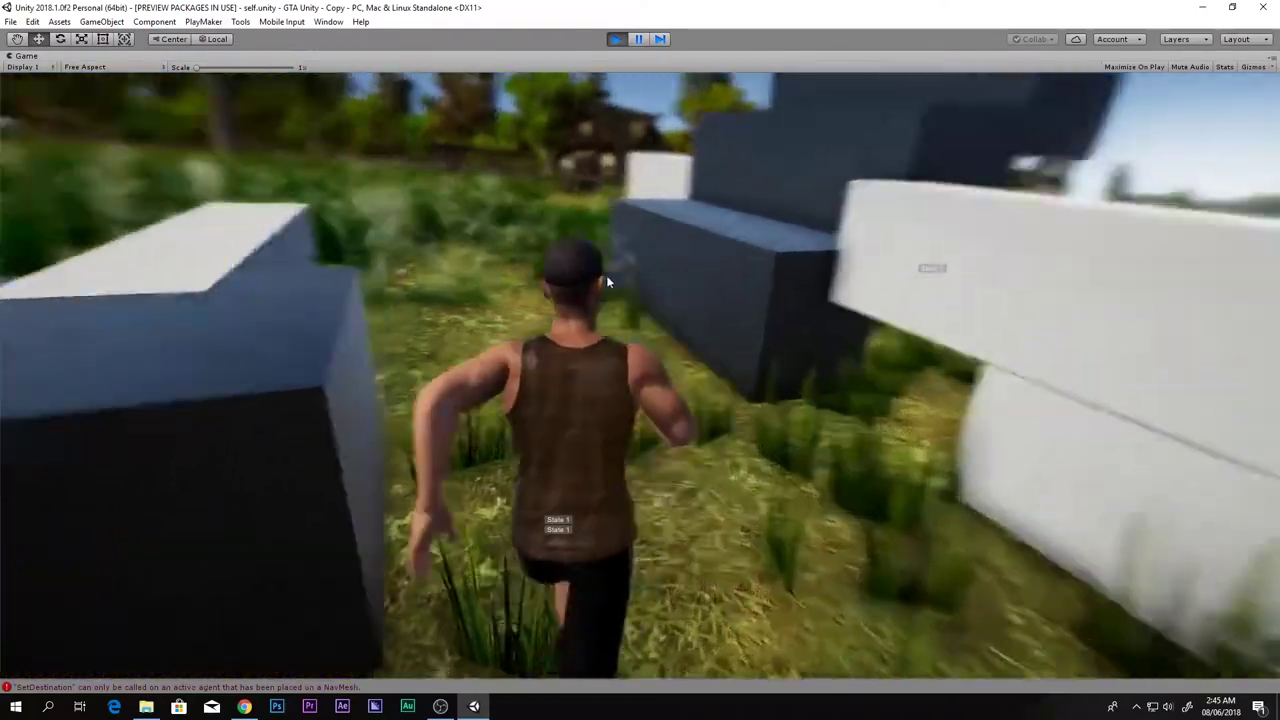
{"action": "key", "text": "q"}
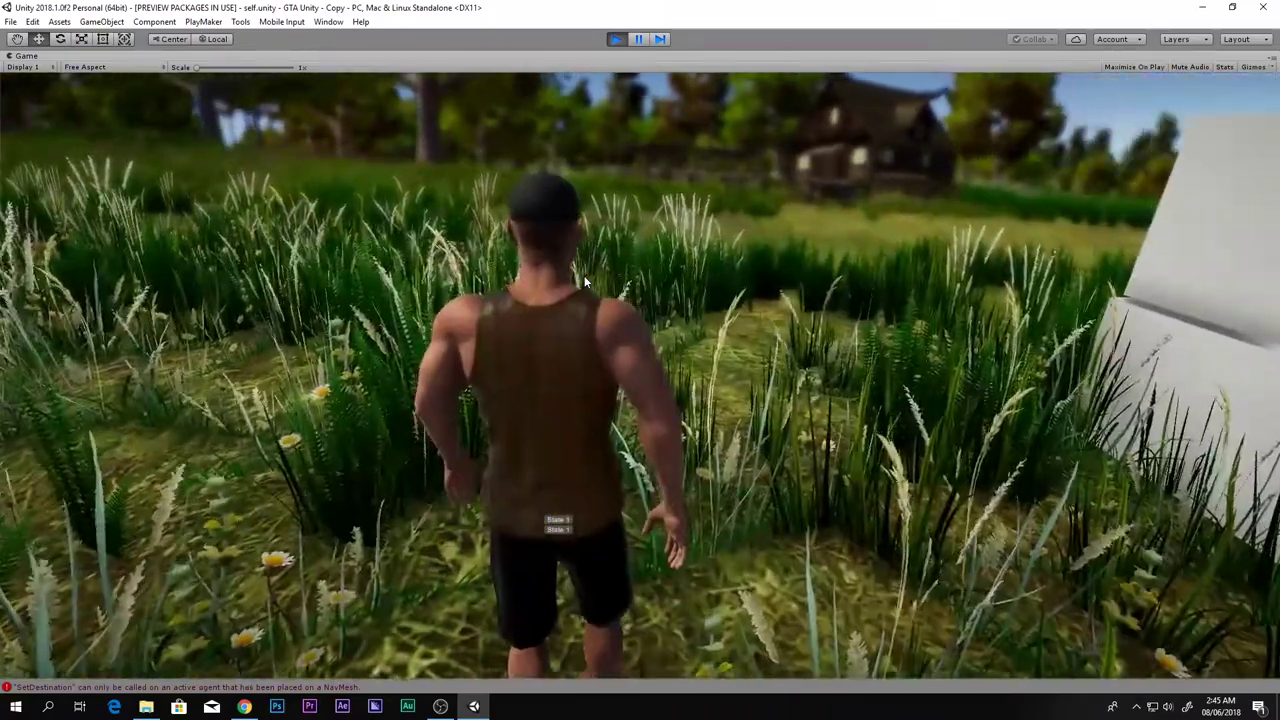
{"action": "key", "text": "q"}
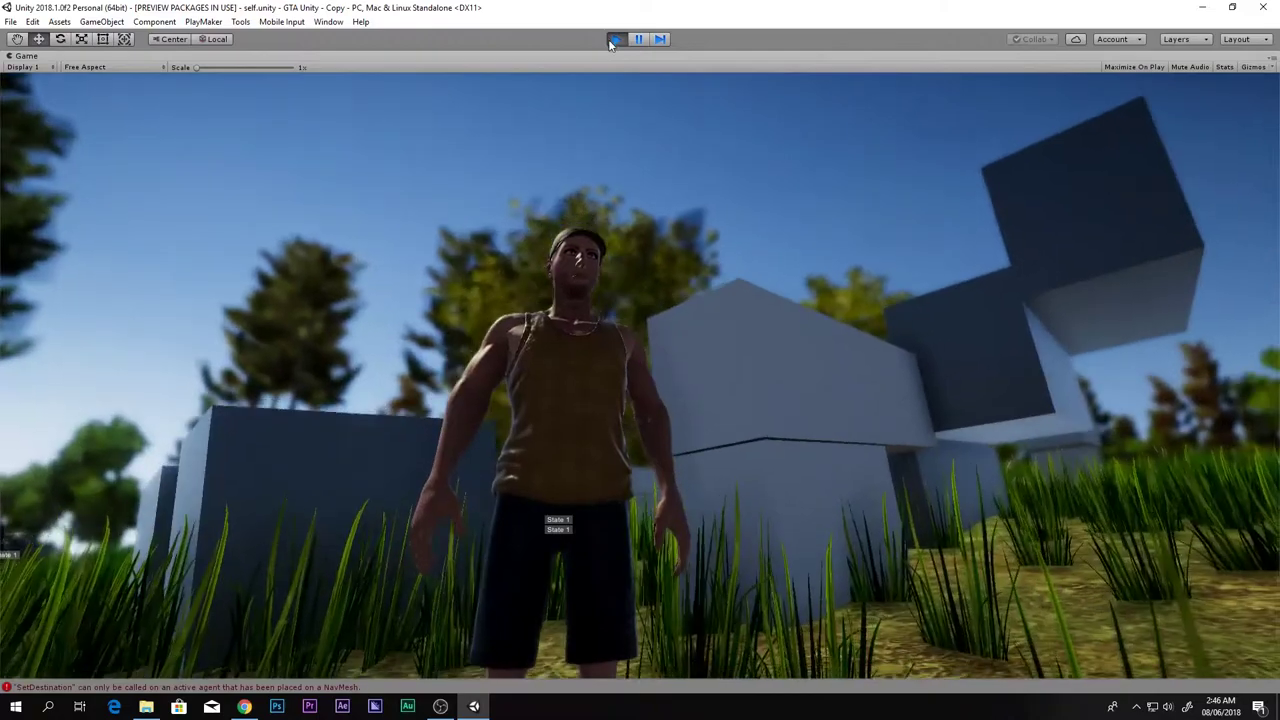
{"action": "left_click", "coordinate": [613, 42]}
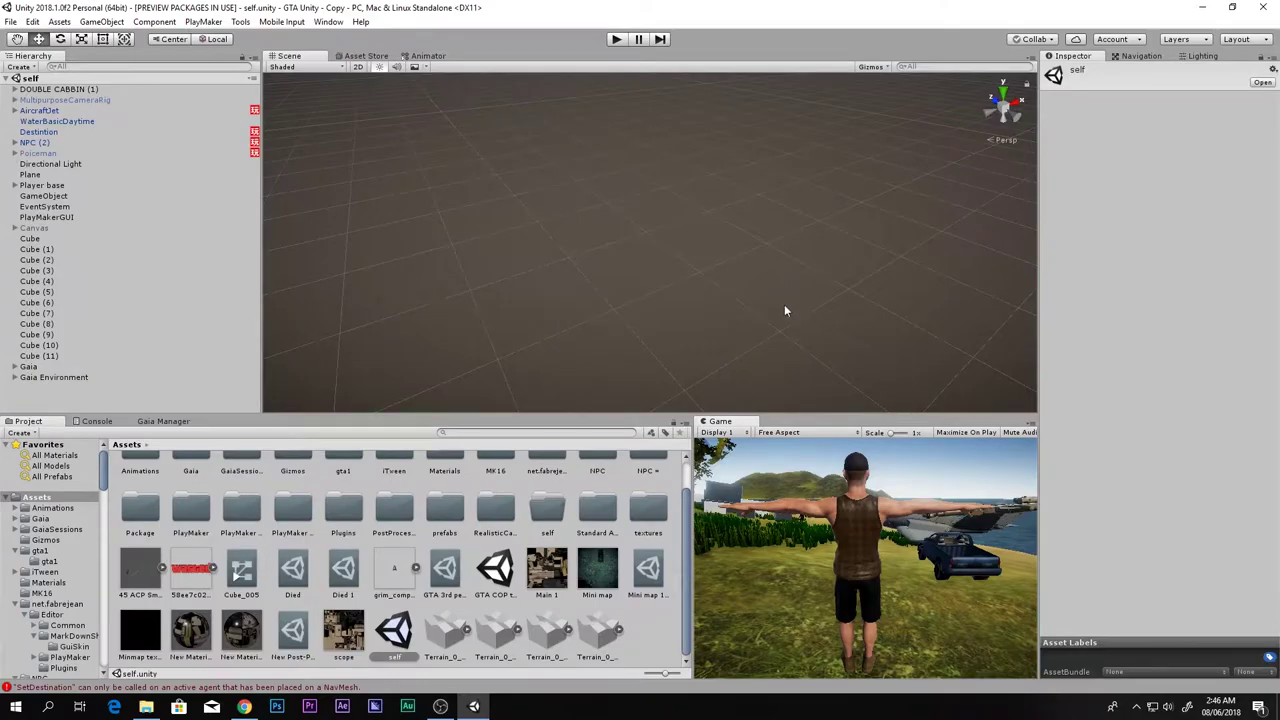
Step: Open the GTA COP tutotrial scene and focus the scene view on the ground plane
{"action": "right_click_drag", "start_coordinate": [784, 306], "coordinate": [514, 400]}
{"action": "key", "text": "w"}
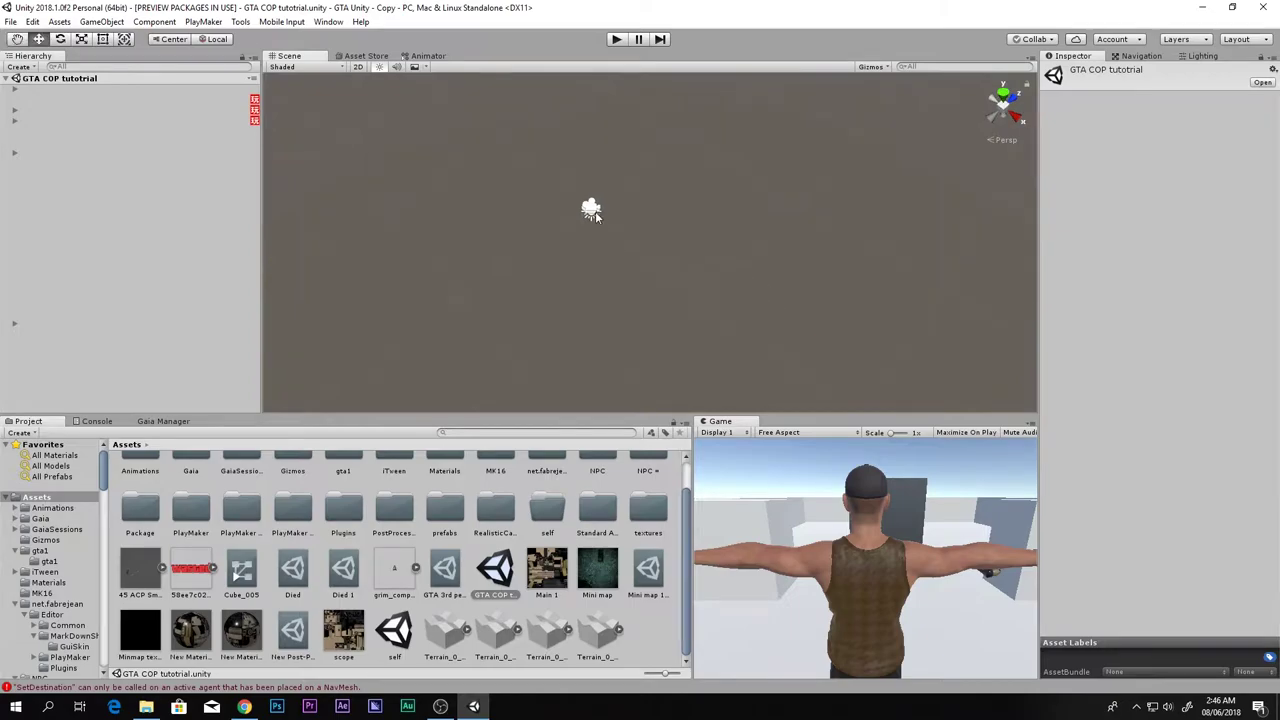
{"action": "left_click", "coordinate": [593, 212]}
{"action": "middle_click_drag", "start_coordinate": [609, 270], "coordinate": [600, 362]}
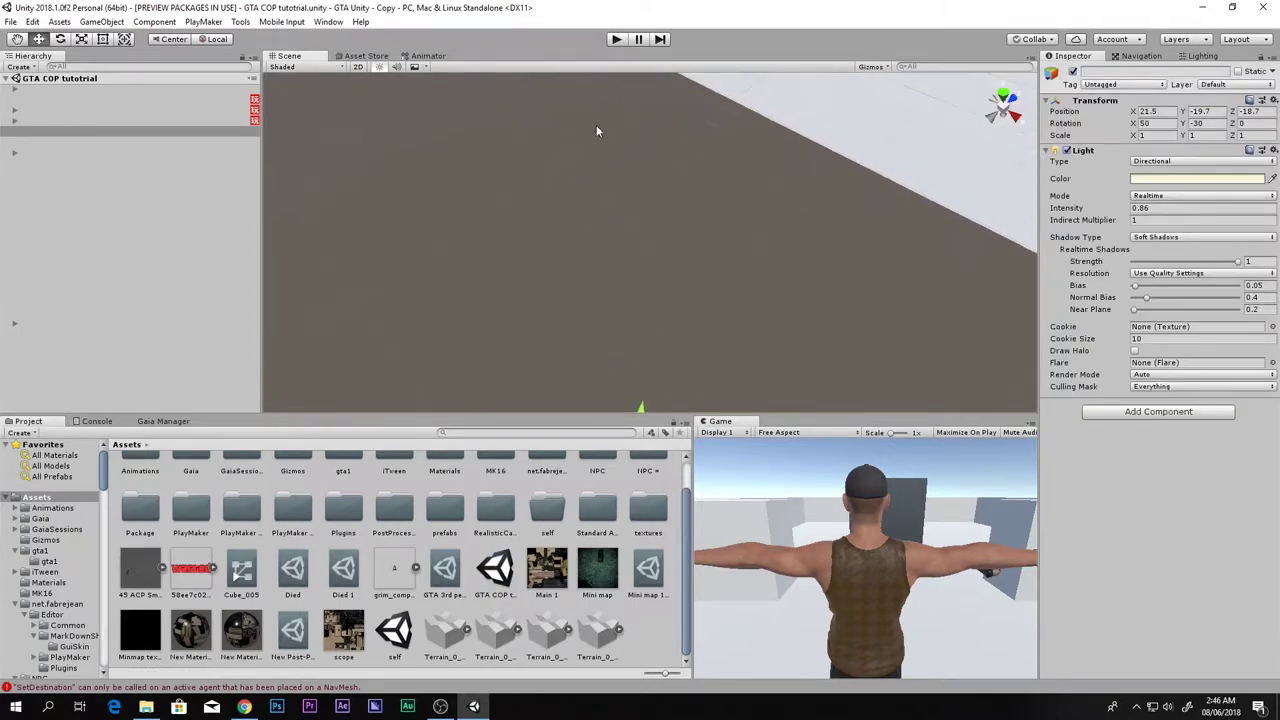
{"action": "middle_click_drag", "start_coordinate": [596, 125], "coordinate": [523, 234]}
{"action": "left_click", "coordinate": [525, 230]}
{"action": "key", "text": "f"}
{"action": "scroll", "coordinate": [651, 248], "scroll_direction": "up", "scroll_amount": 7}
{"action": "scroll", "coordinate": [651, 248], "scroll_direction": "up", "scroll_amount": 10}
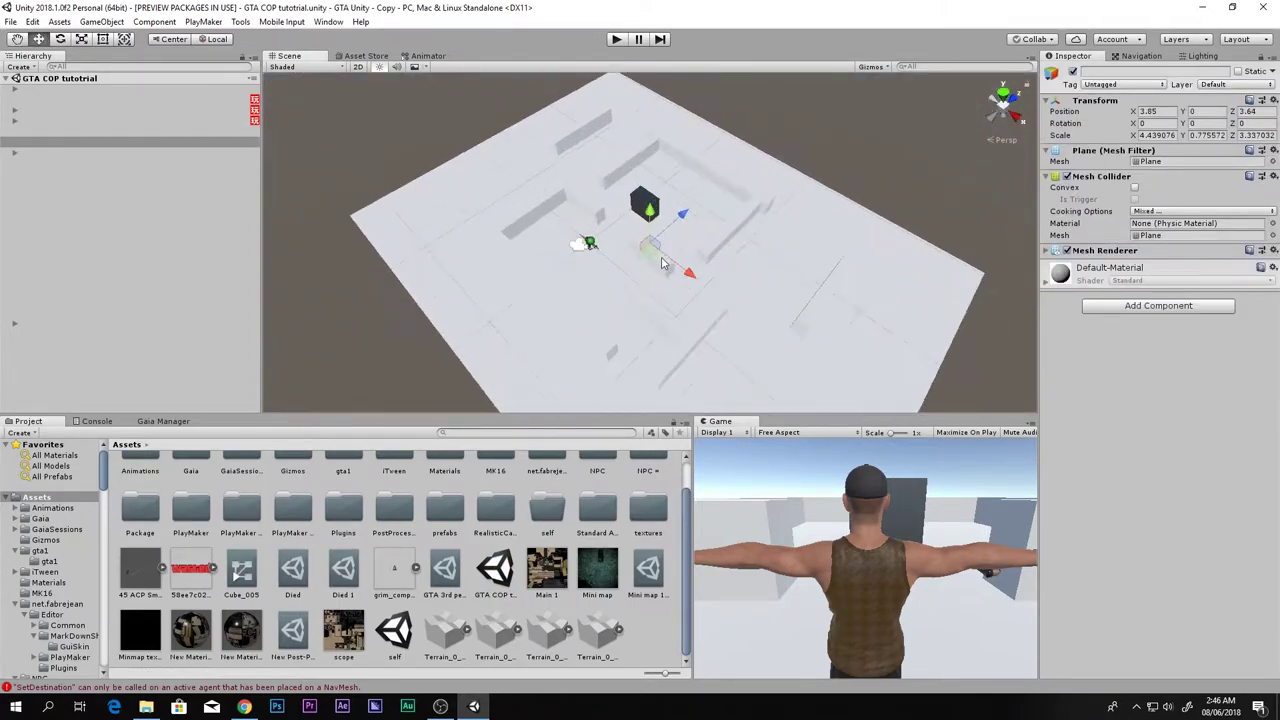
Step: Select the player's Body mesh and bring the character's surroundings with the walls into close view
{"action": "left_click", "coordinate": [631, 227]}
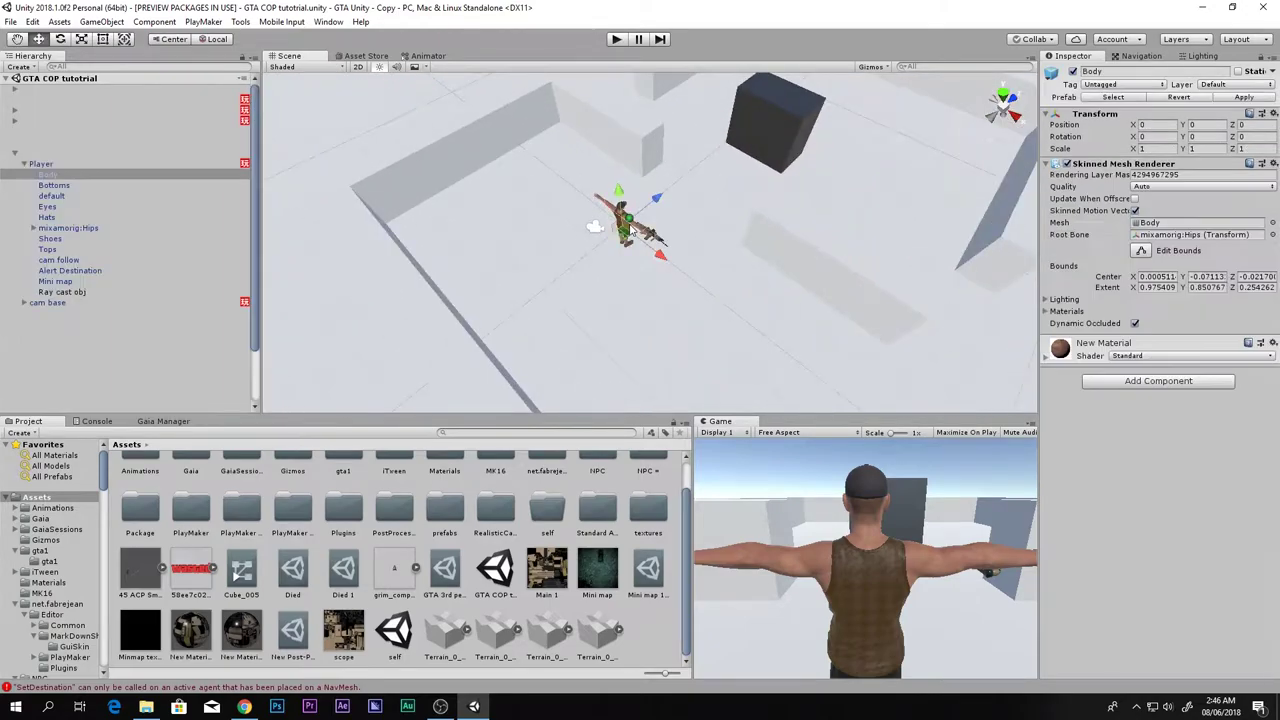
{"action": "scroll", "coordinate": [631, 227], "scroll_direction": "up", "scroll_amount": 4}
{"action": "right_click_drag", "start_coordinate": [638, 330], "coordinate": [702, 248]}
{"action": "left_click_drag", "start_coordinate": [702, 249], "coordinate": [858, 330], "text": "alt"}
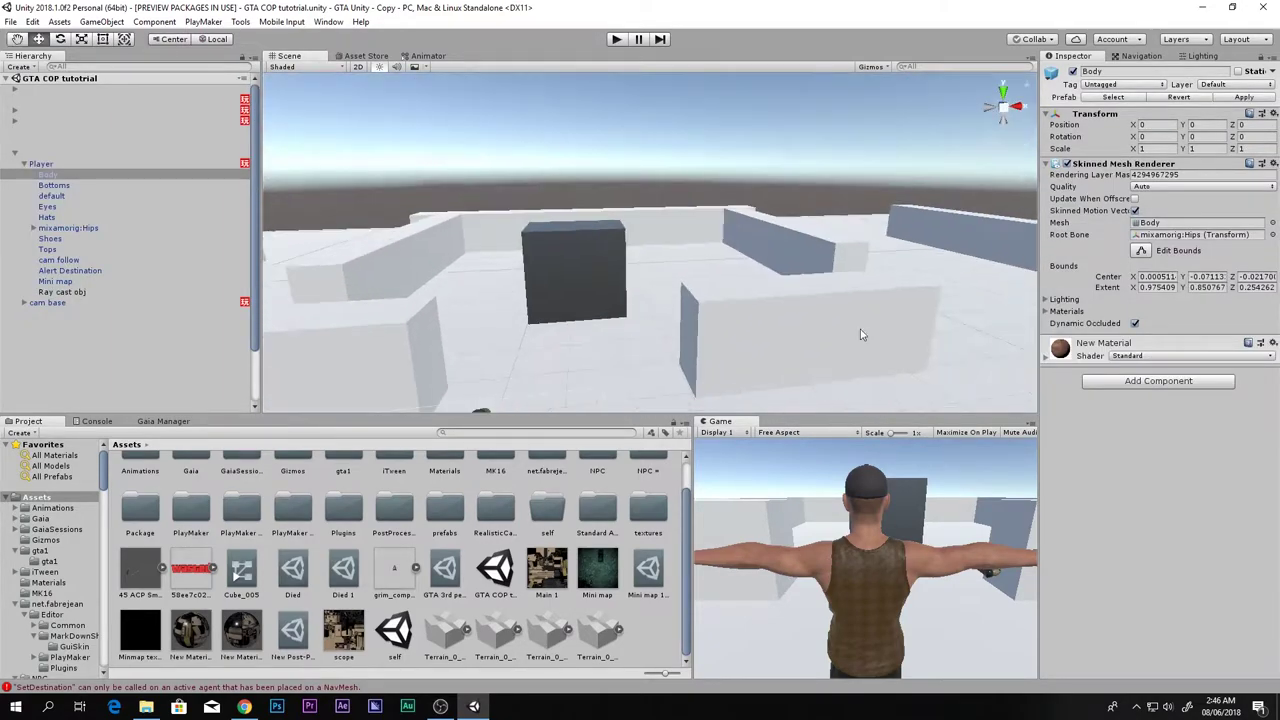
Step: Play-test the GTA COP tutotrial scene by running and jumping the character around the walls and dark cube, and end the test
{"action": "left_click", "coordinate": [617, 39]}
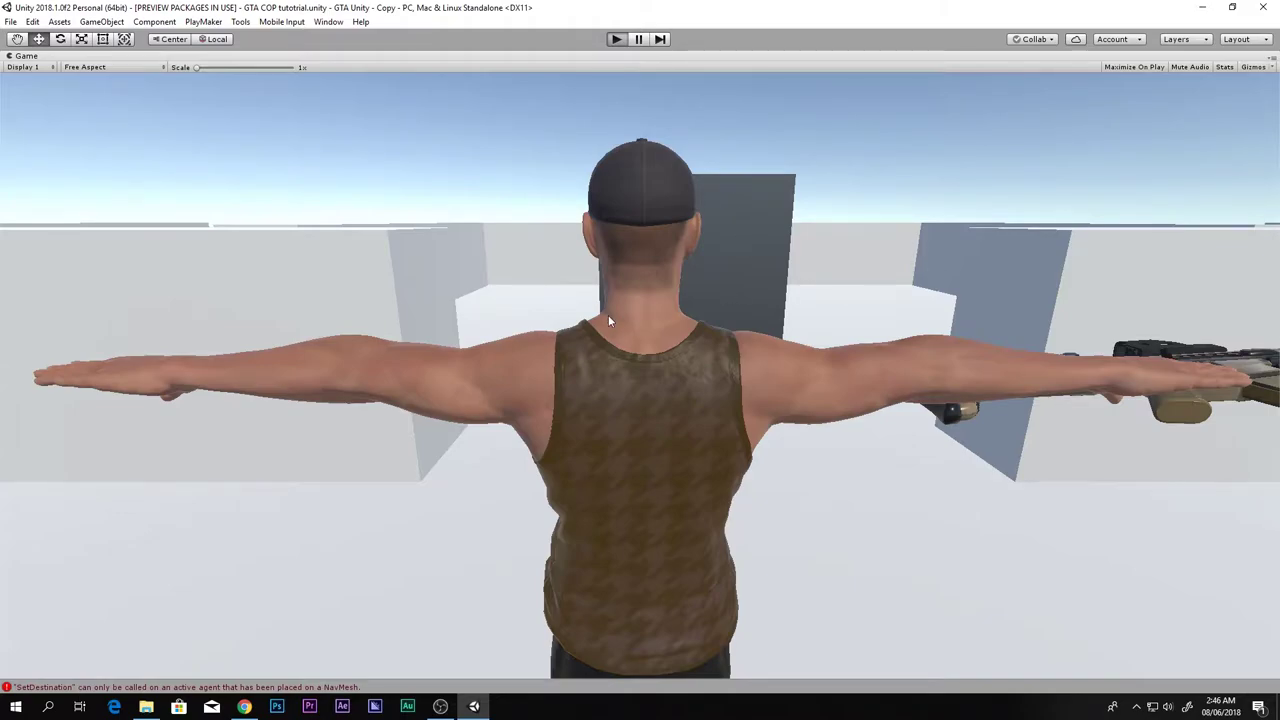
{"action": "key", "text": "w"}
{"action": "key", "text": "space"}
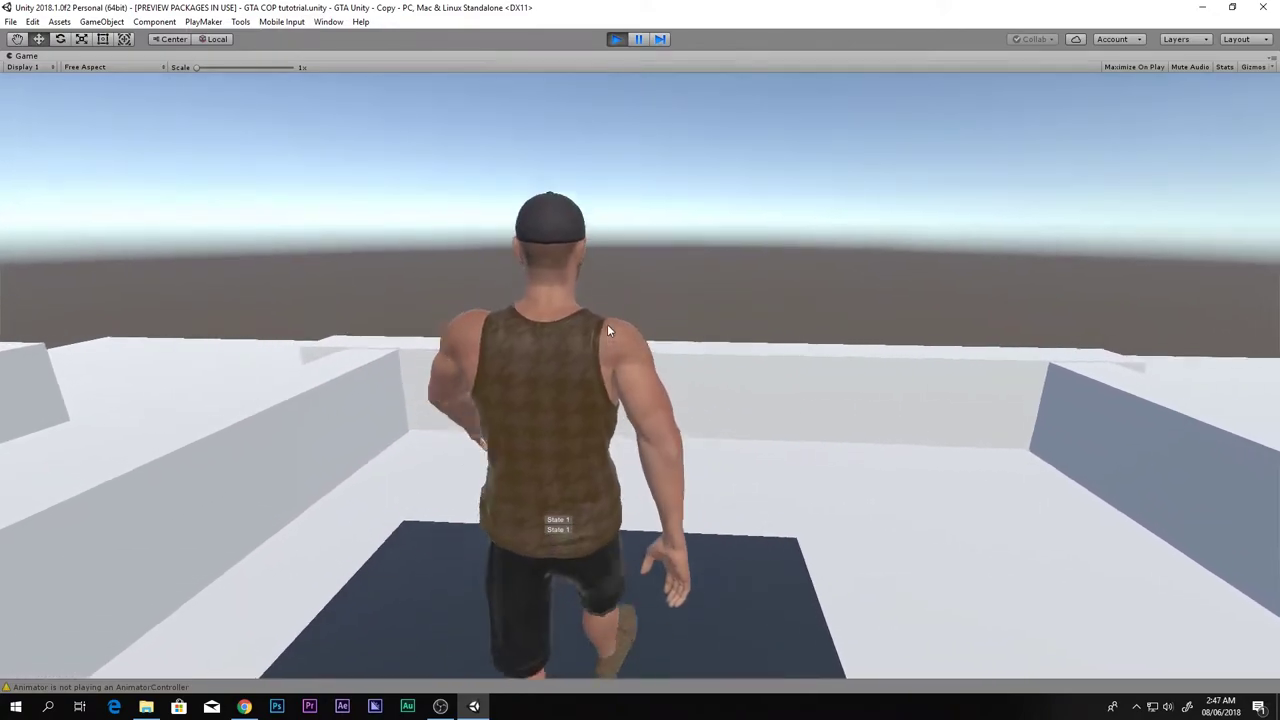
{"action": "key", "text": "w"}
{"action": "key", "text": "w"}
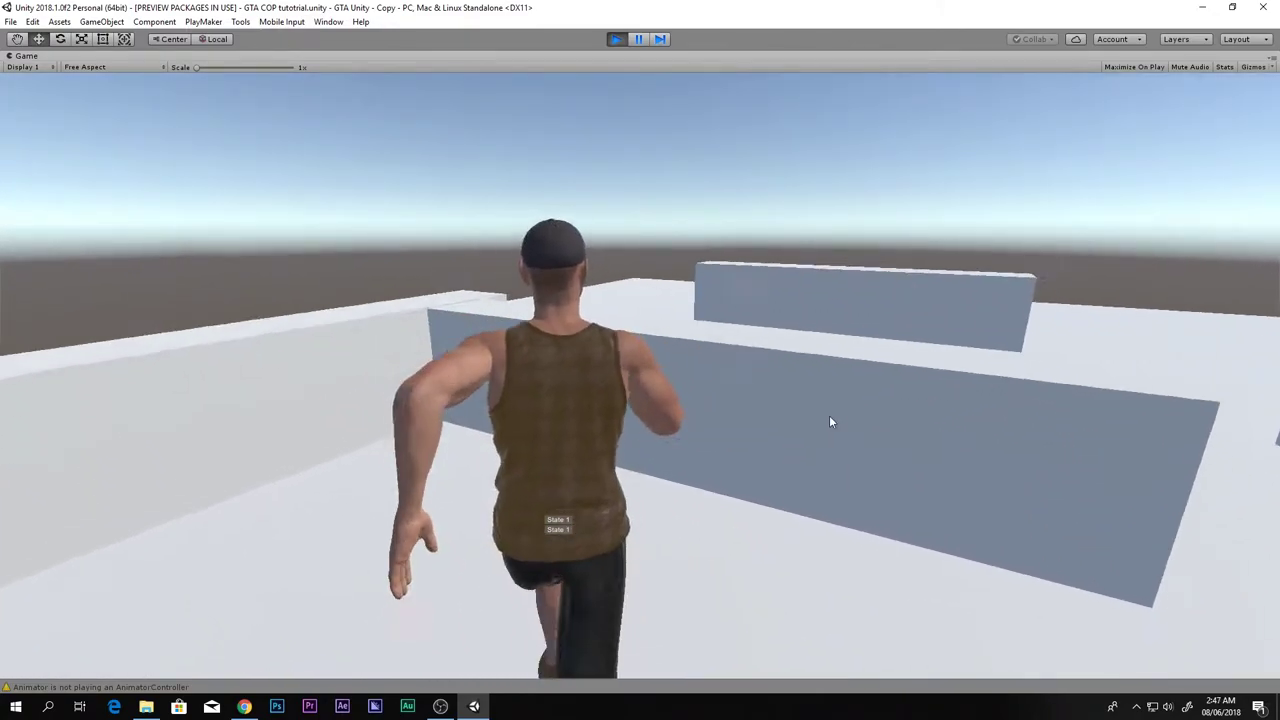
{"action": "key", "text": "w"}
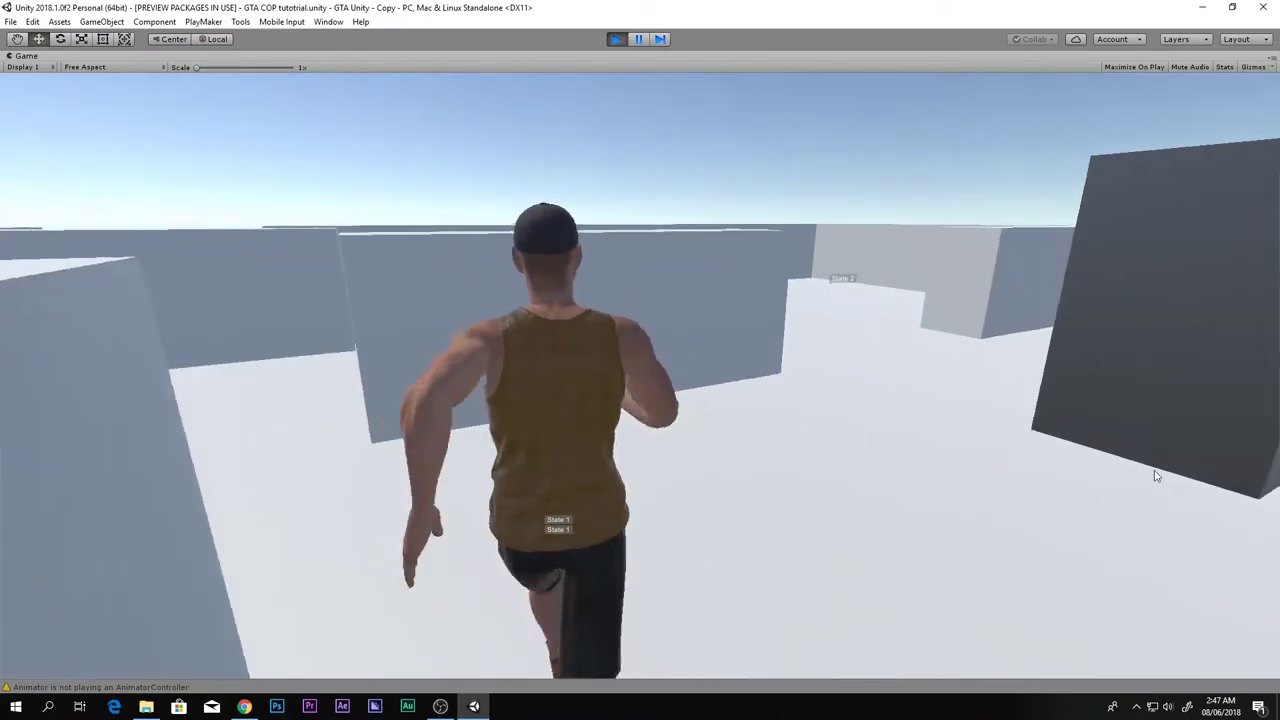
{"action": "key", "text": "space"}
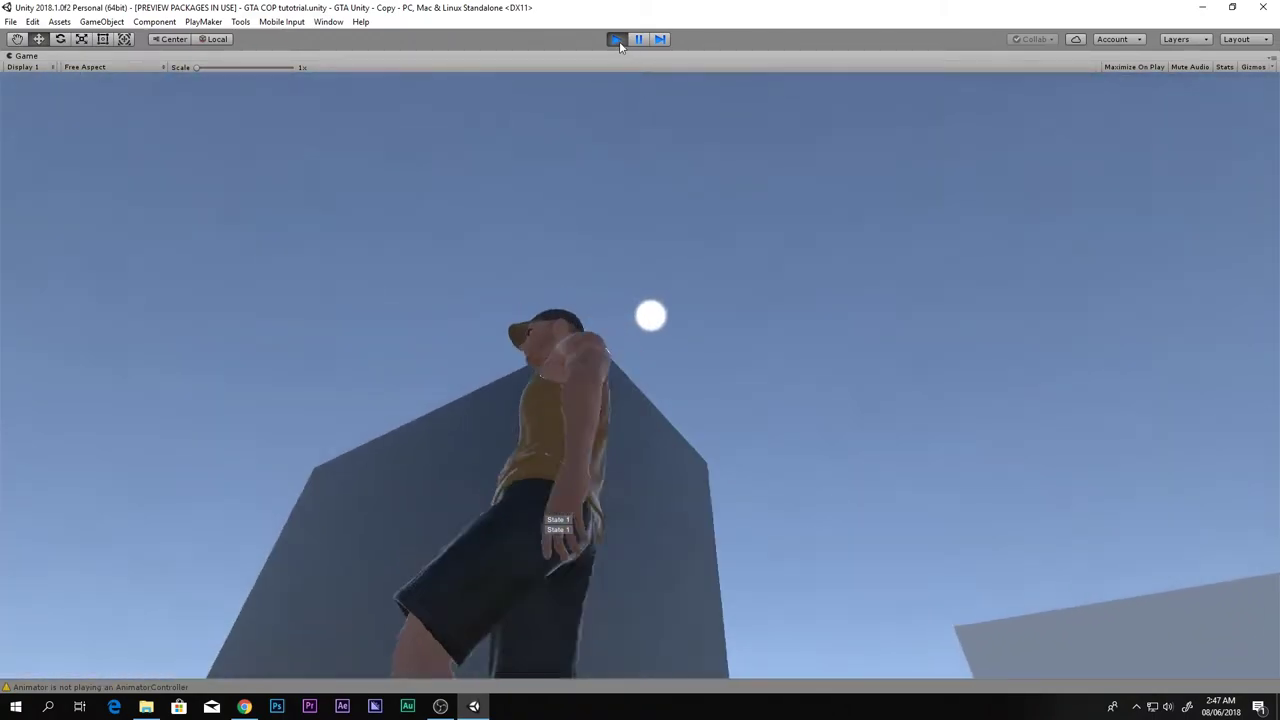
{"action": "left_click", "coordinate": [616, 39]}
Step: Open the project's Animations folder and select the Running Slide animation
{"action": "scroll", "coordinate": [720, 305], "scroll_direction": "down", "scroll_amount": 2}
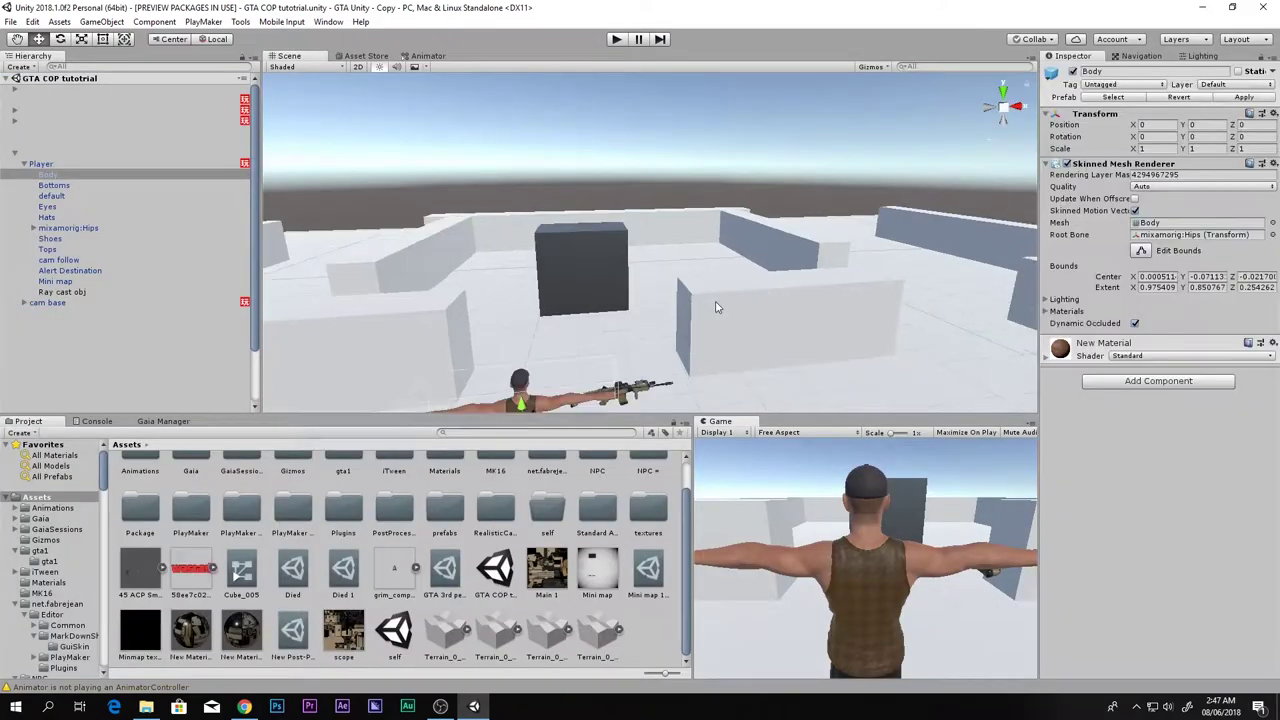
{"action": "scroll", "coordinate": [317, 514], "scroll_direction": "up", "scroll_amount": 2}
{"action": "double_click", "coordinate": [156, 486]}
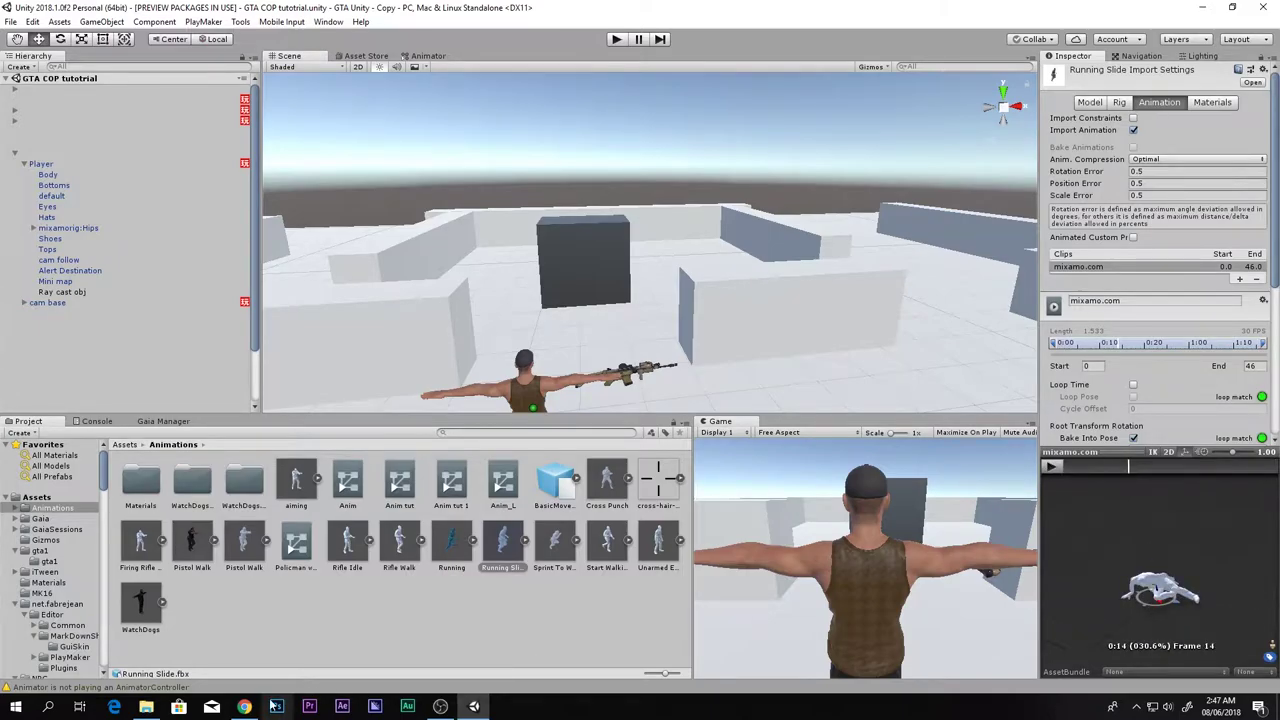
Step: Switch to the Mixamo animations page in Chrome
{"action": "left_click", "coordinate": [244, 706]}
{"action": "left_click", "coordinate": [89, 12]}
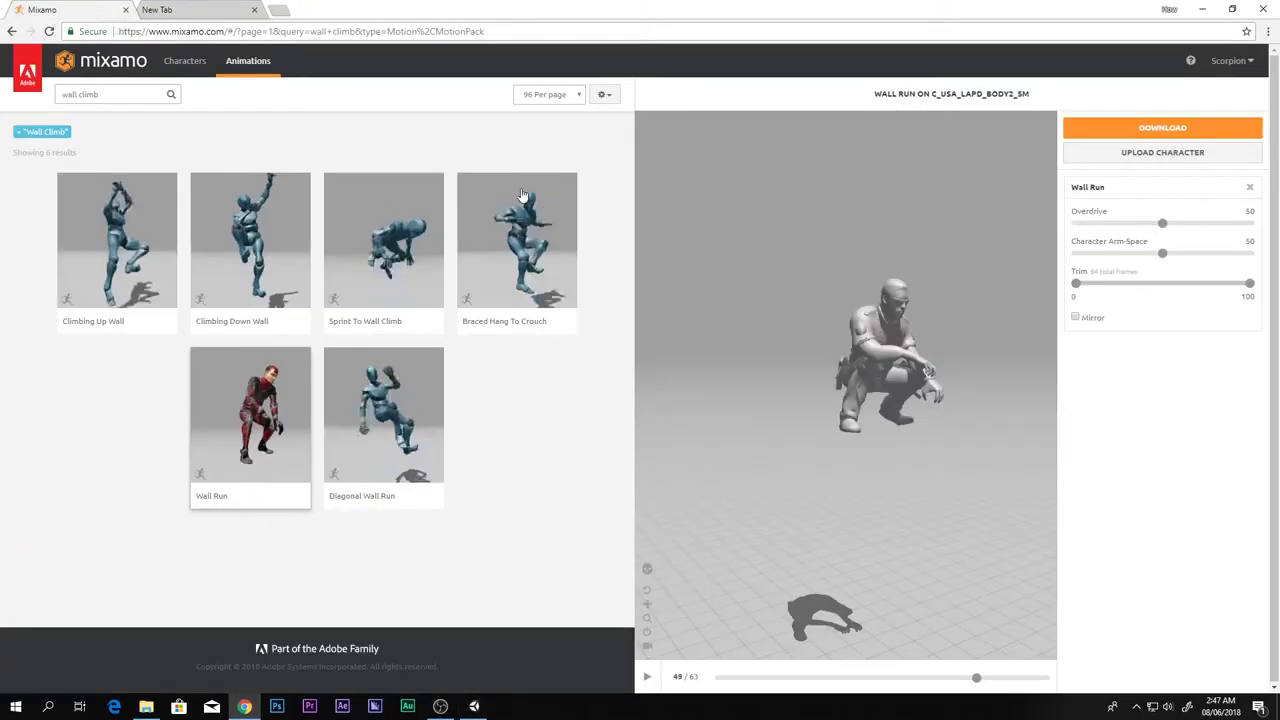
{"action": "left_click", "coordinate": [166, 9]}
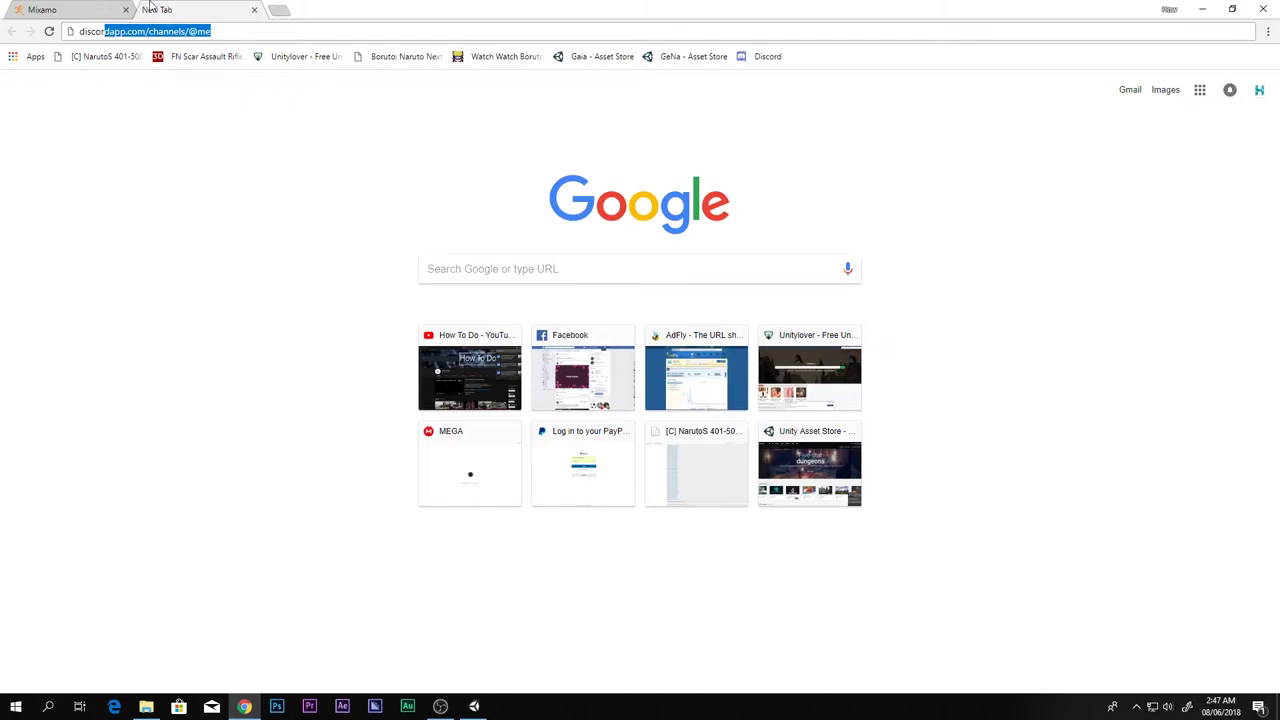
{"action": "left_click", "coordinate": [92, 9]}
Step: Search Mixamo's animations for "slide" and preview Running Slide on the character
{"action": "left_click_drag", "start_coordinate": [116, 97], "coordinate": [4, 107]}
{"action": "type", "text": "s"}
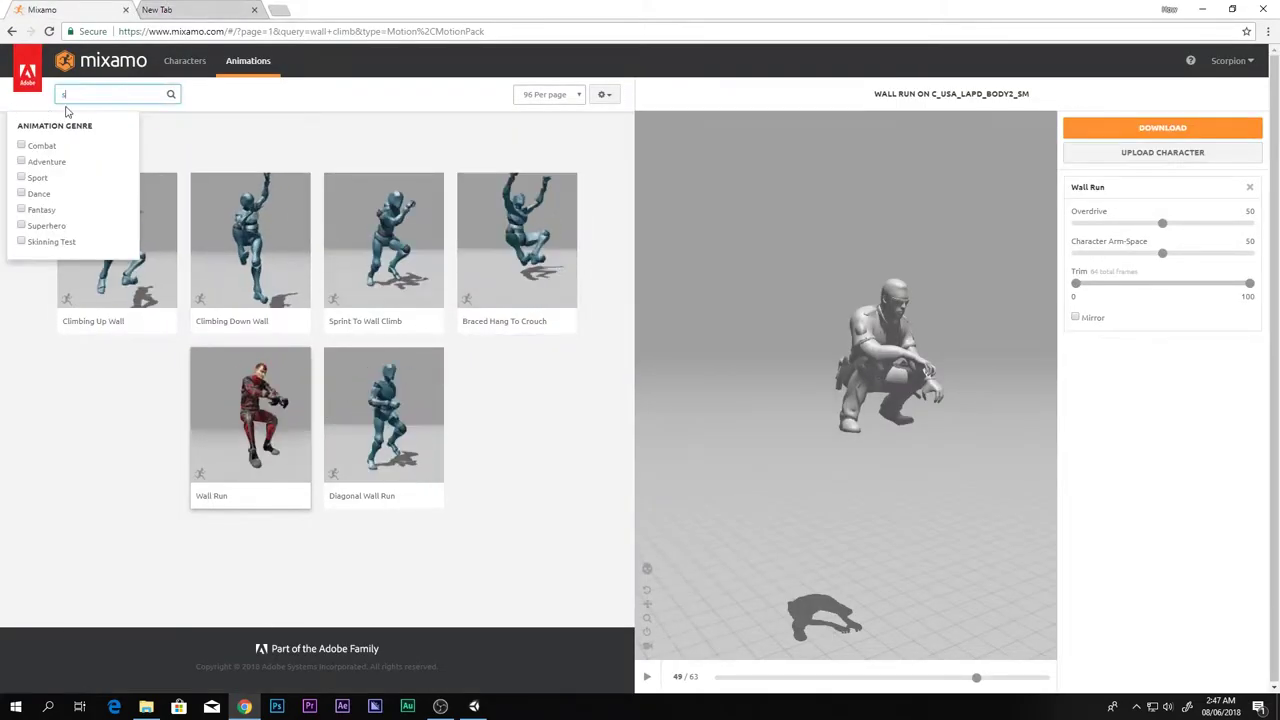
{"action": "type", "text": "s"}
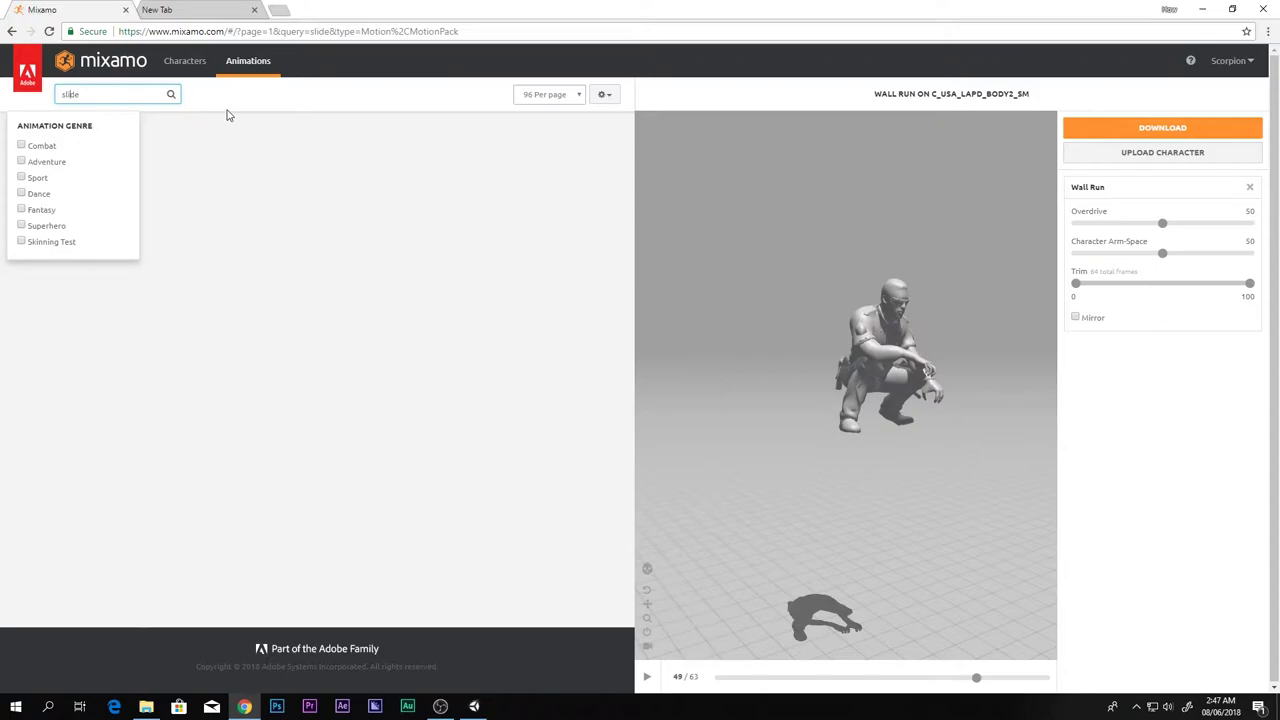
{"action": "left_click", "coordinate": [310, 128]}
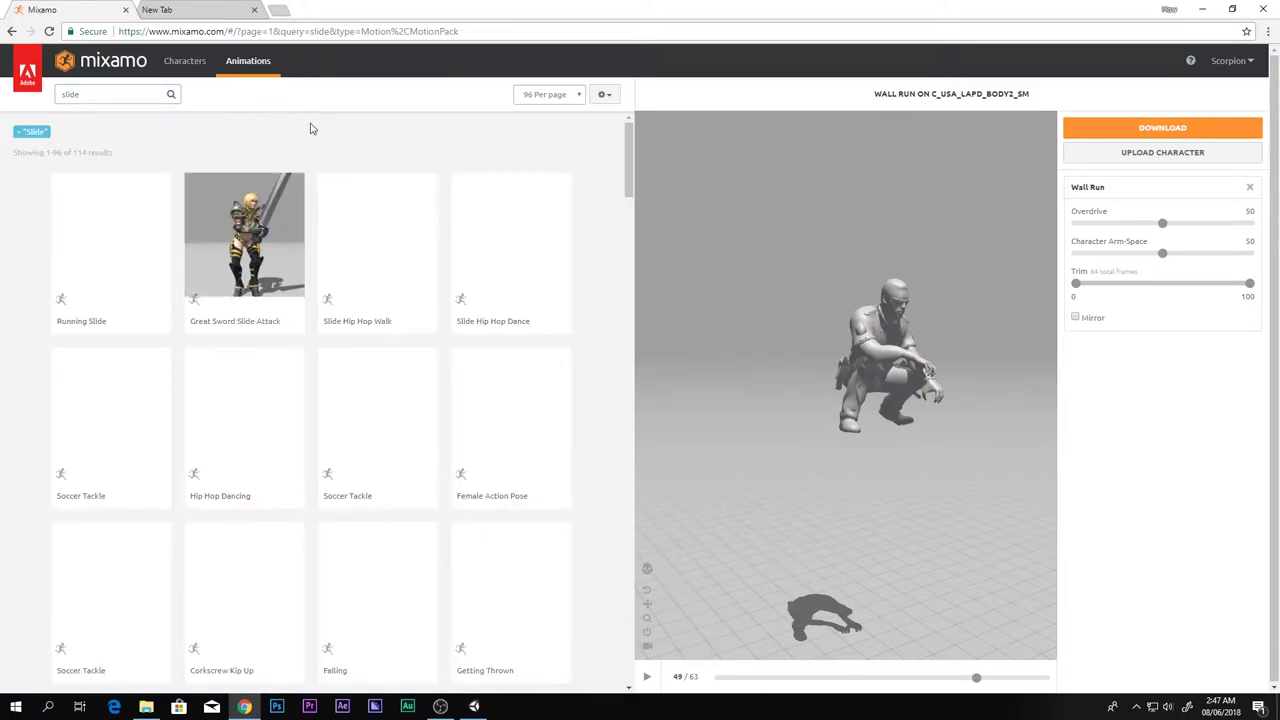
{"action": "left_click", "coordinate": [110, 240]}
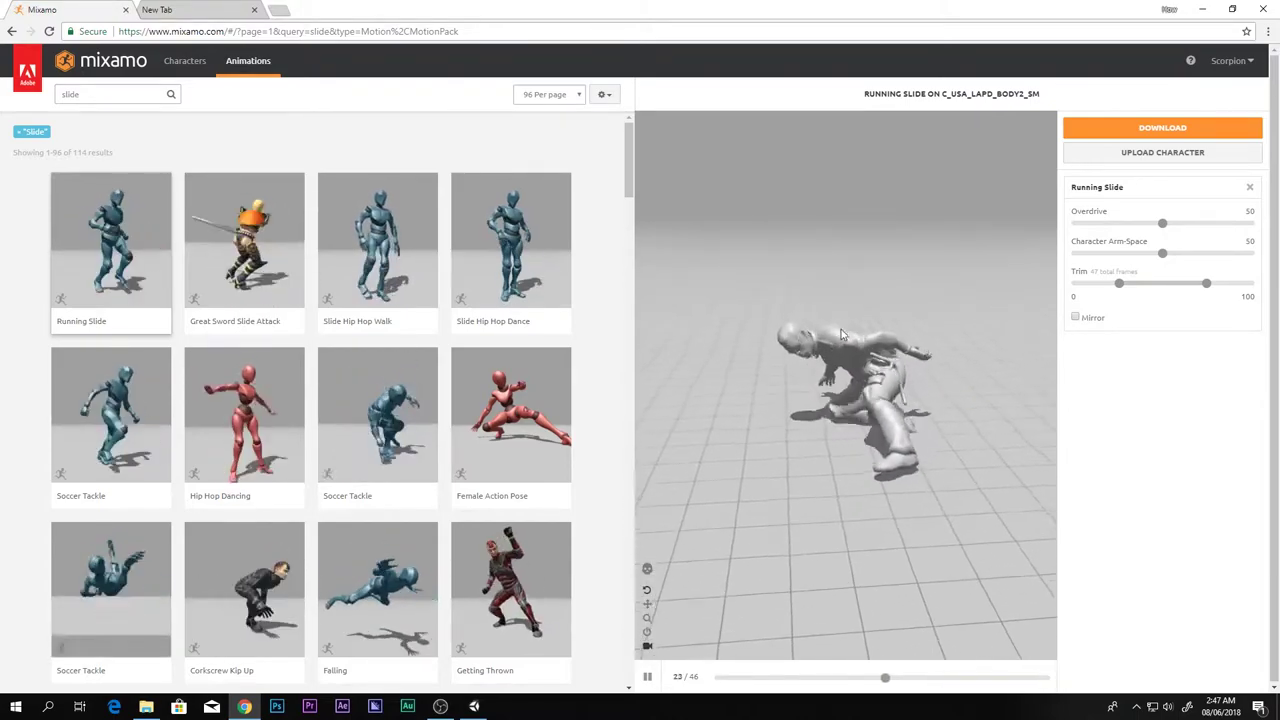
{"action": "left_click", "coordinate": [647, 677]}
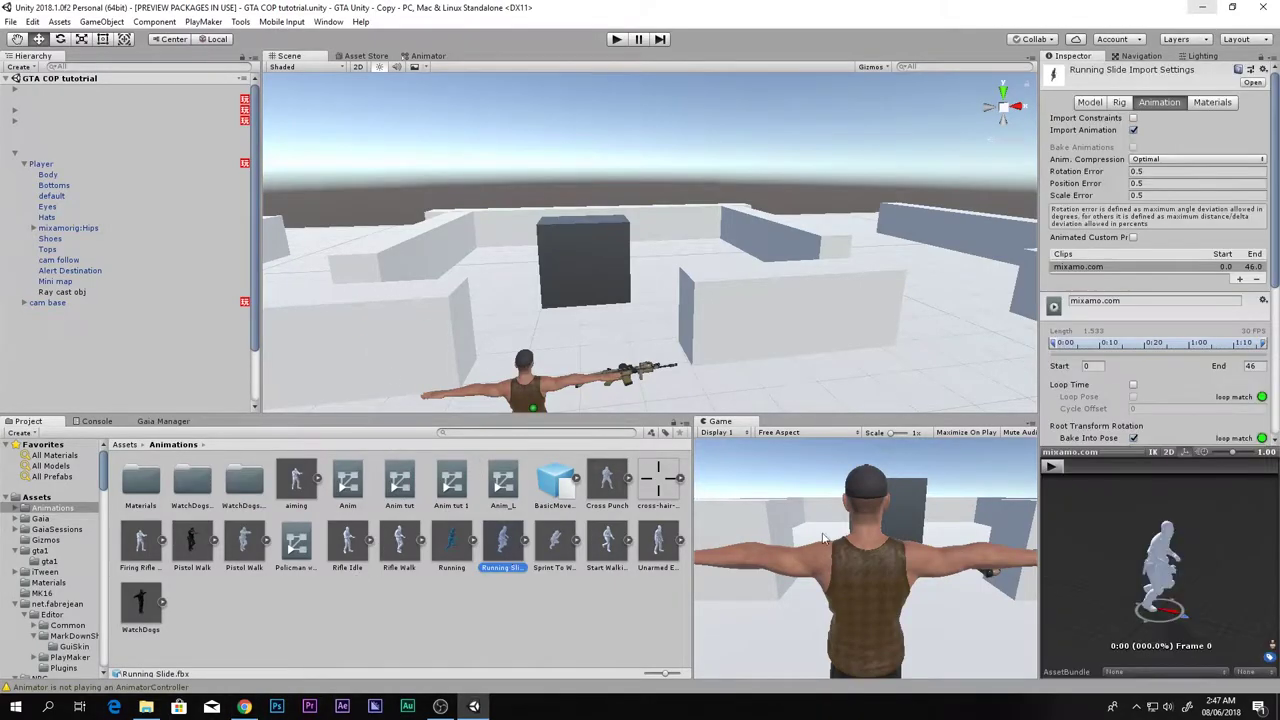
Step: Back in Unity, review Running Slide's import settings, covering the rig's animation type and the clip's root transform options
{"action": "left_click", "coordinate": [1120, 102]}
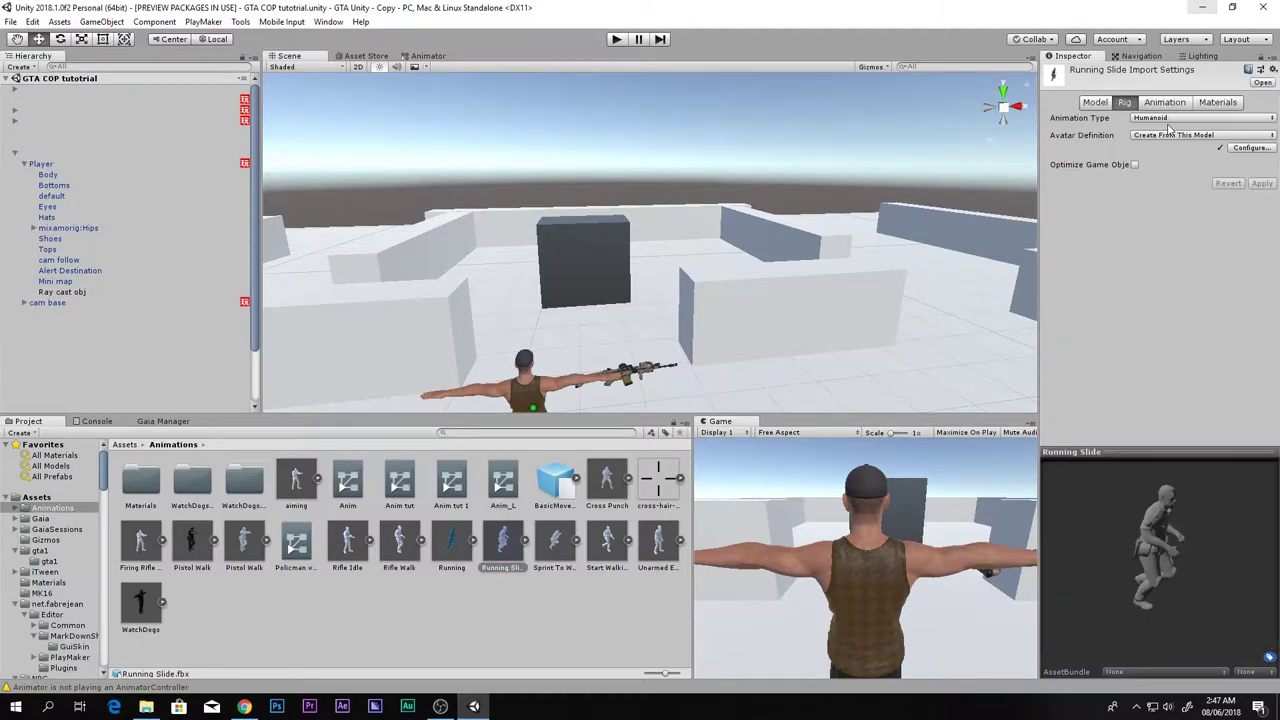
{"action": "left_click", "coordinate": [1168, 118]}
{"action": "left_click", "coordinate": [1165, 102]}
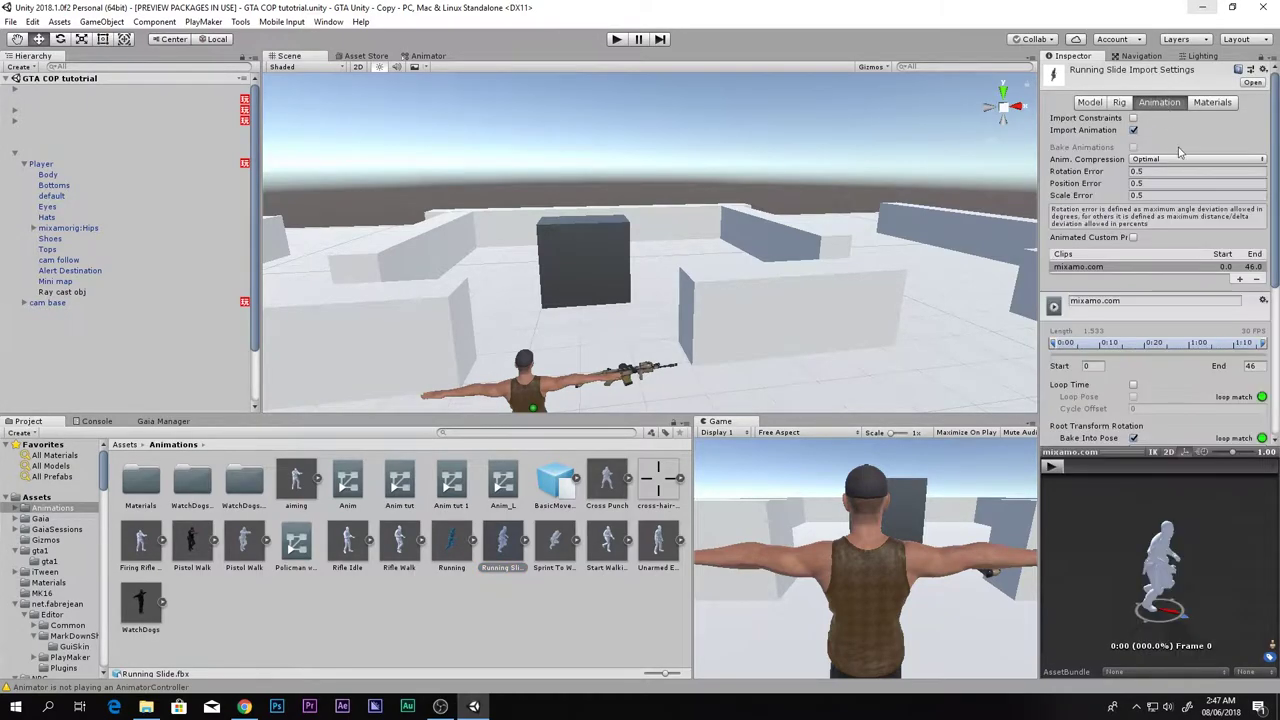
{"action": "scroll", "coordinate": [1180, 289], "scroll_direction": "down", "scroll_amount": 5}
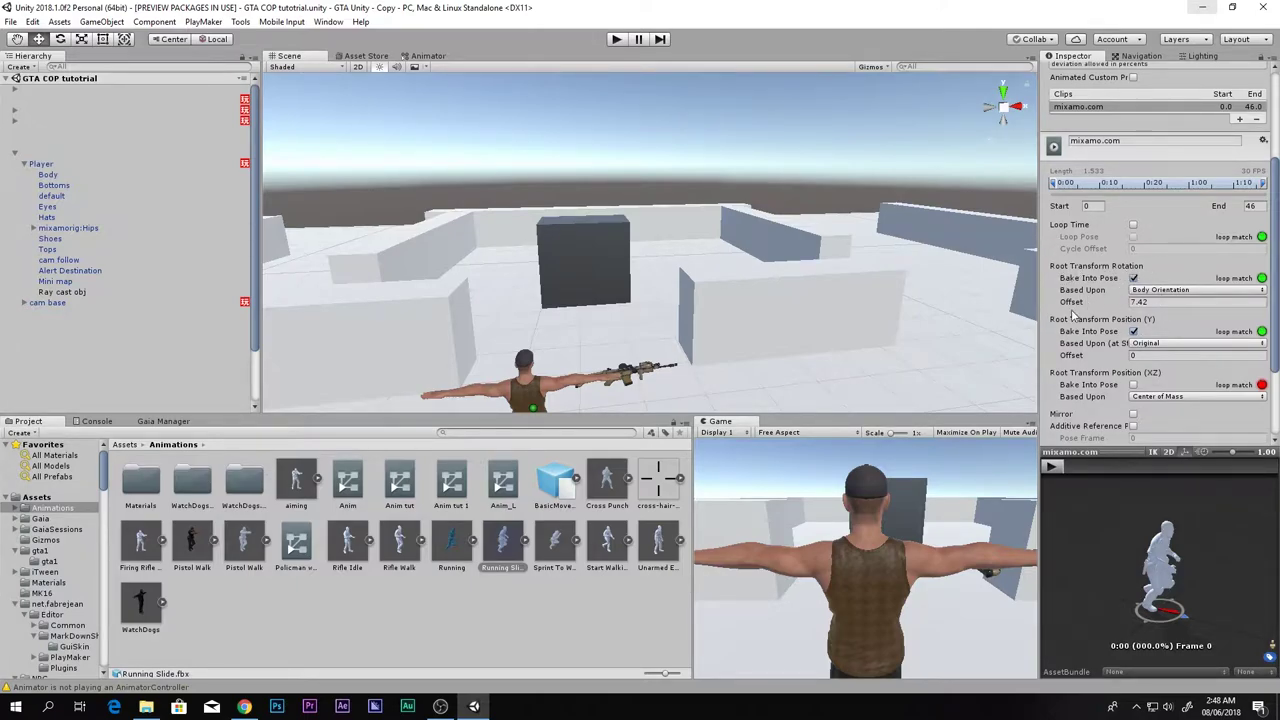
{"action": "left_click", "coordinate": [628, 618]}
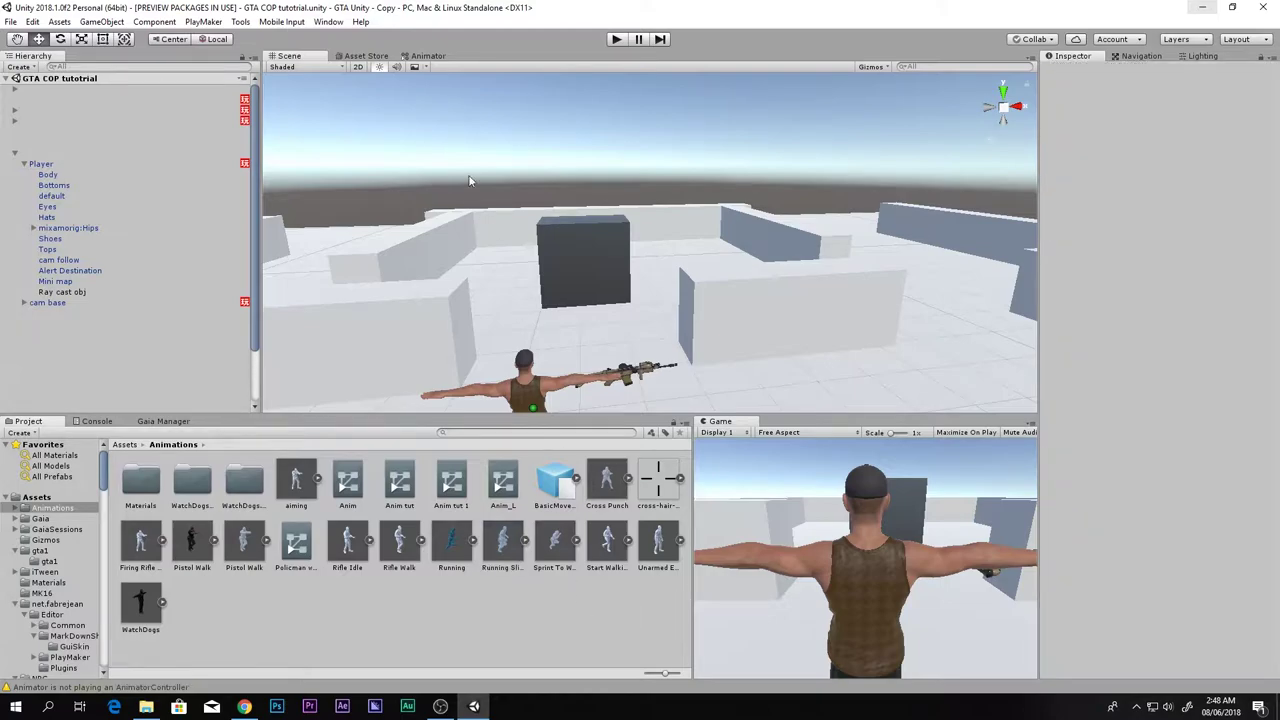
Step: Open the Anim tut 1 controller in the Animator and bring its base layer states into view
{"action": "left_click", "coordinate": [451, 477]}
{"action": "left_click", "coordinate": [427, 56]}
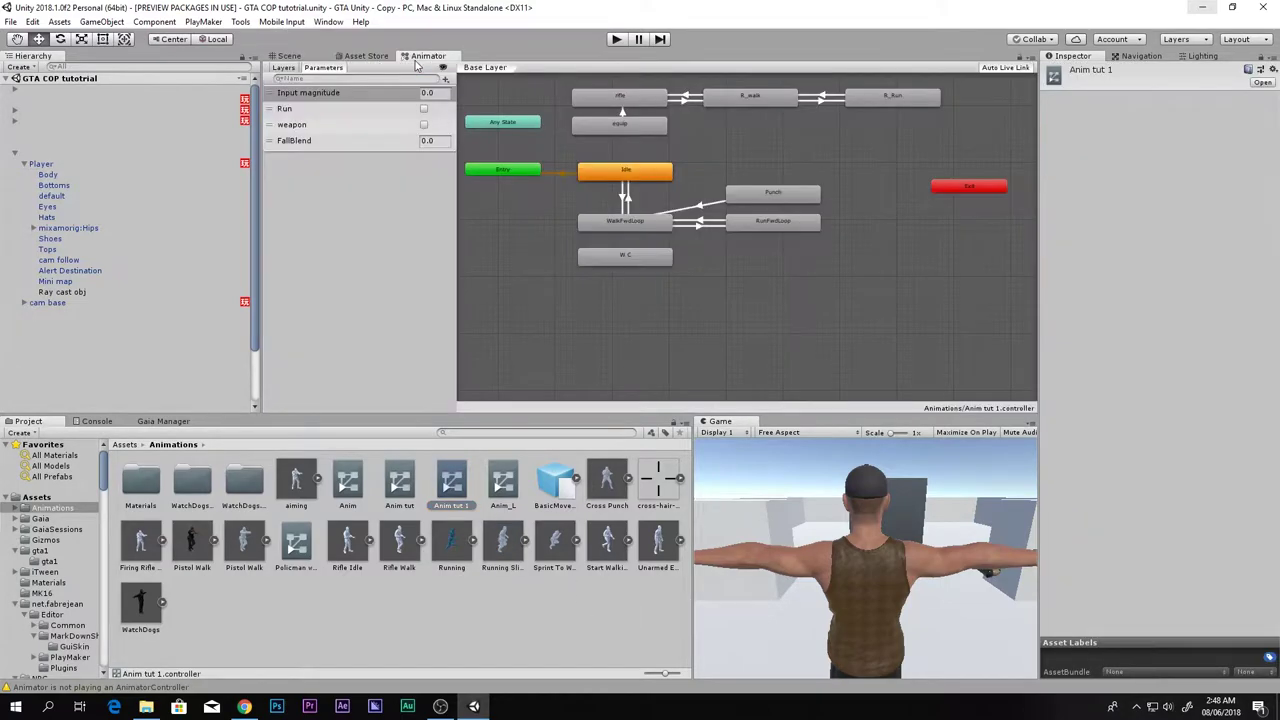
{"action": "middle_click_drag", "start_coordinate": [718, 197], "coordinate": [720, 279]}
{"action": "scroll", "coordinate": [720, 279], "scroll_direction": "up", "scroll_amount": 2}
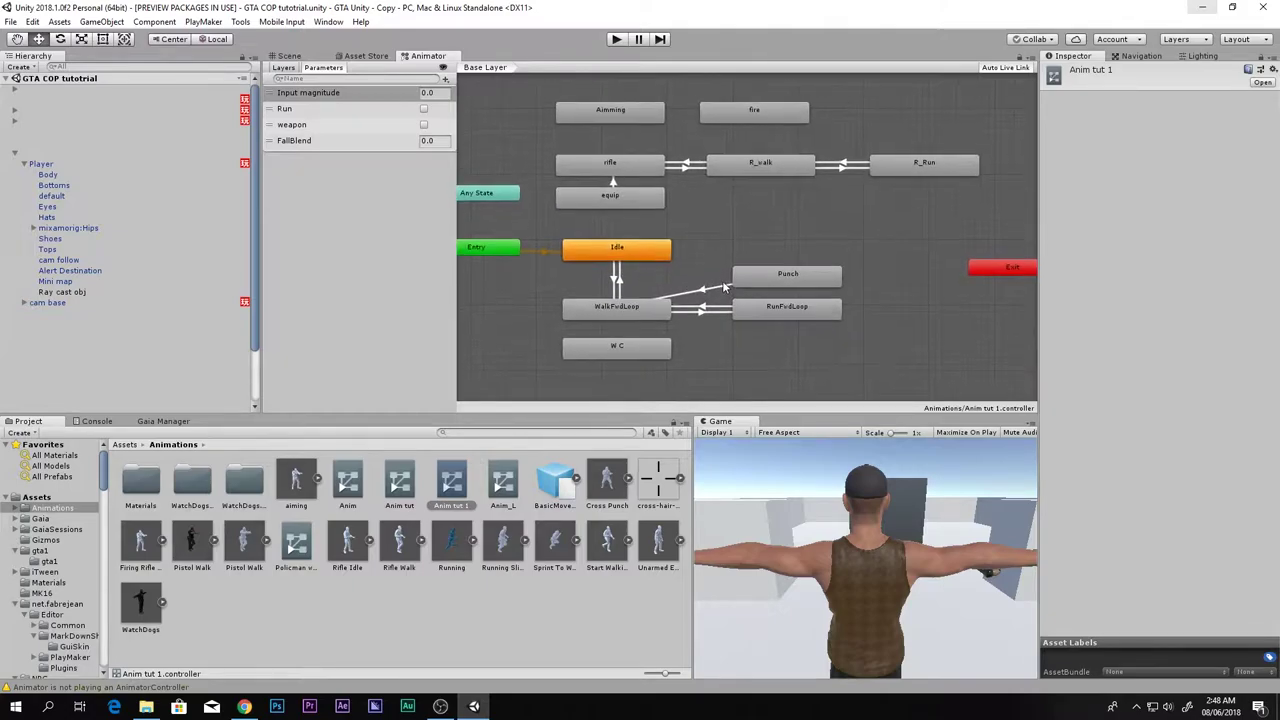
Step: Add a transition from the W C state to the WalkFwdLoop state
{"action": "left_click", "coordinate": [600, 348]}
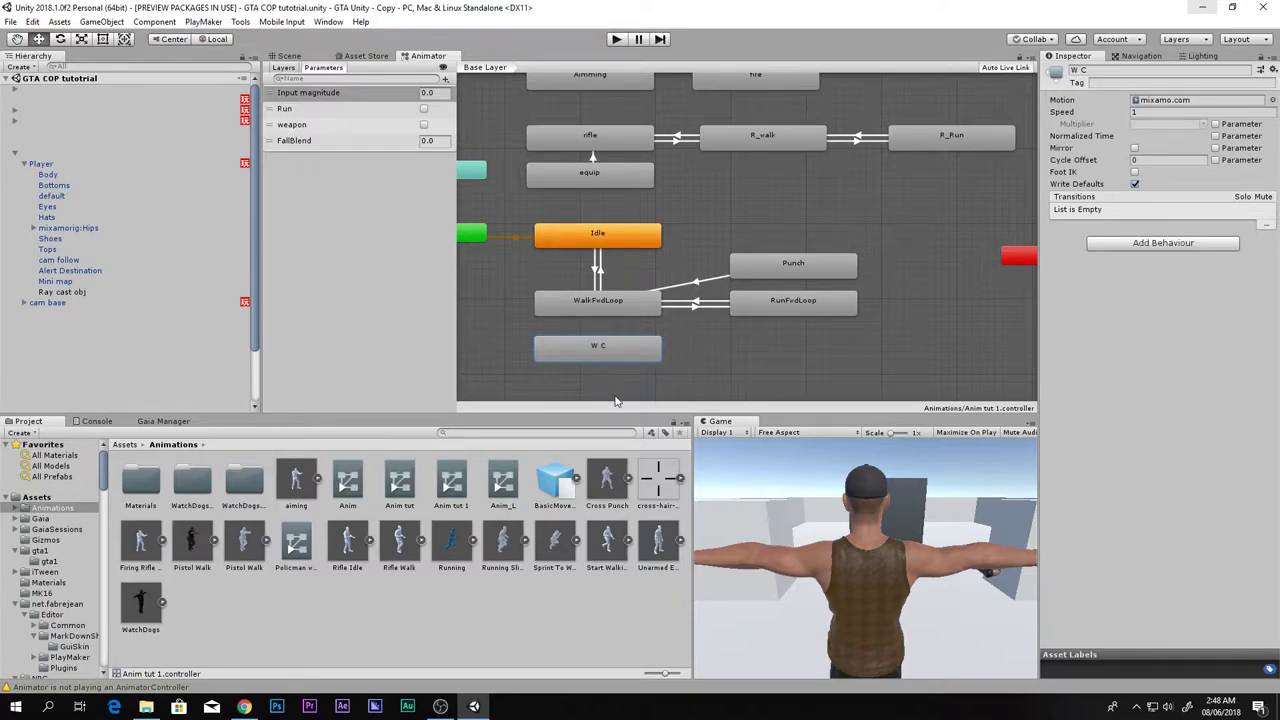
{"action": "right_click", "coordinate": [599, 350]}
{"action": "left_click", "coordinate": [640, 355]}
Step: Place a new state named Slide beneath RunFwdLoop and add a transition from it to RunFwdLoop
{"action": "left_click_drag", "start_coordinate": [781, 372], "coordinate": [743, 359]}
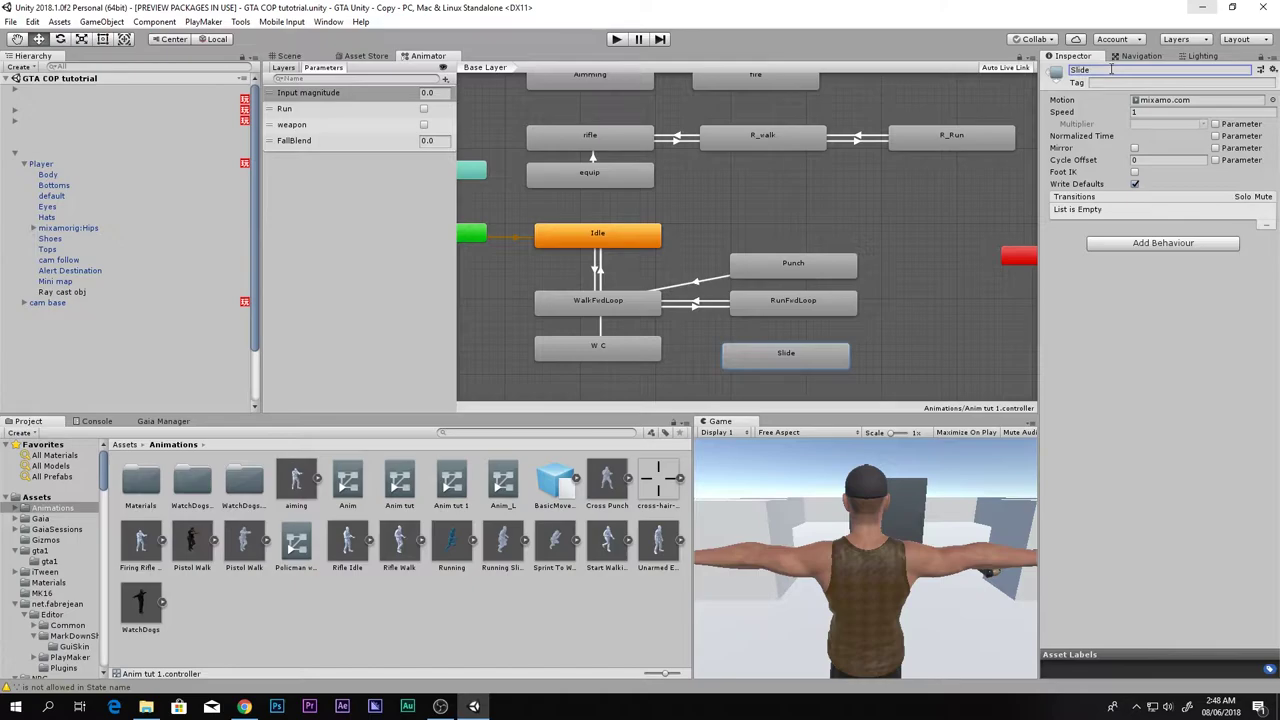
{"action": "right_click", "coordinate": [813, 350]}
{"action": "left_click", "coordinate": [840, 356]}
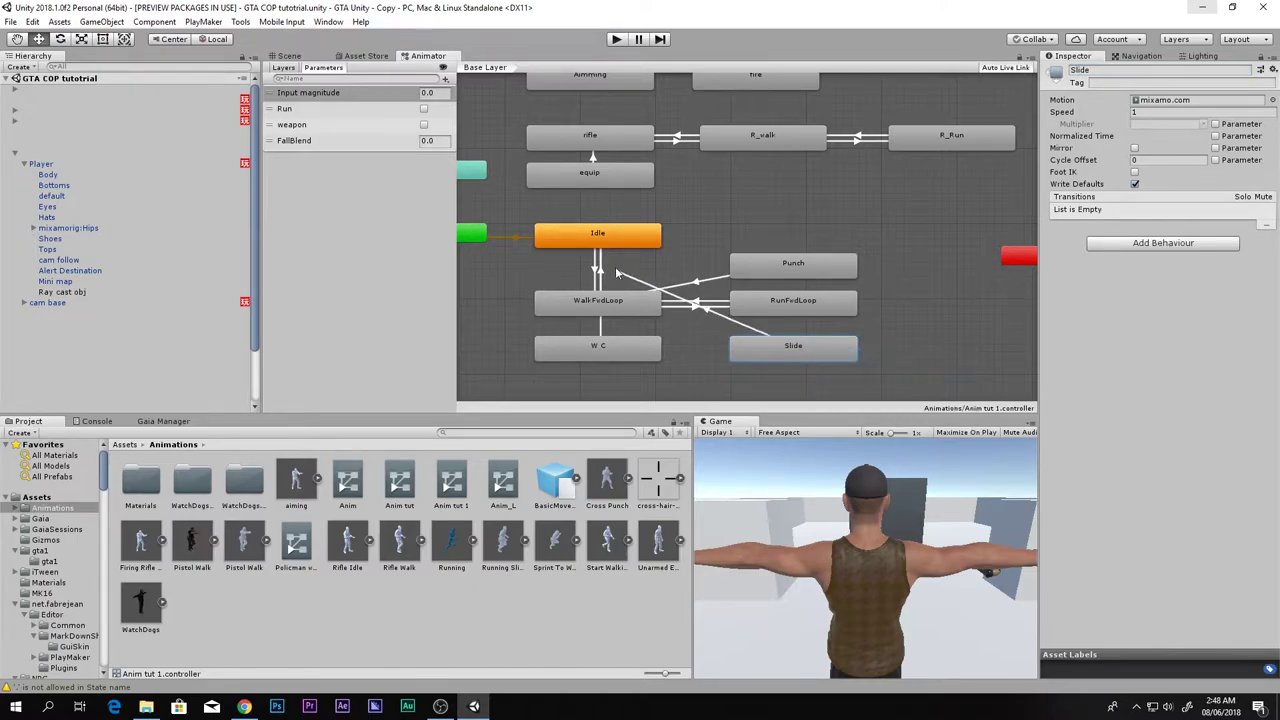
{"action": "left_click", "coordinate": [759, 313]}
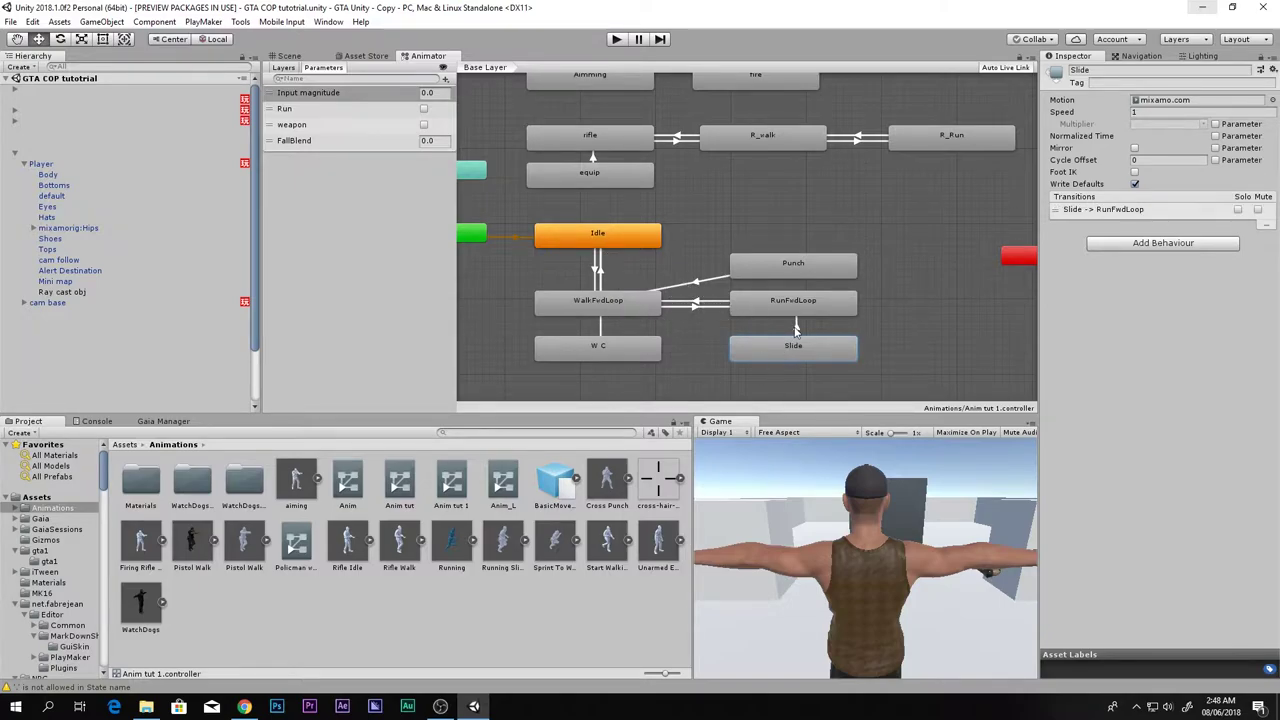
{"action": "left_click", "coordinate": [87, 163]}
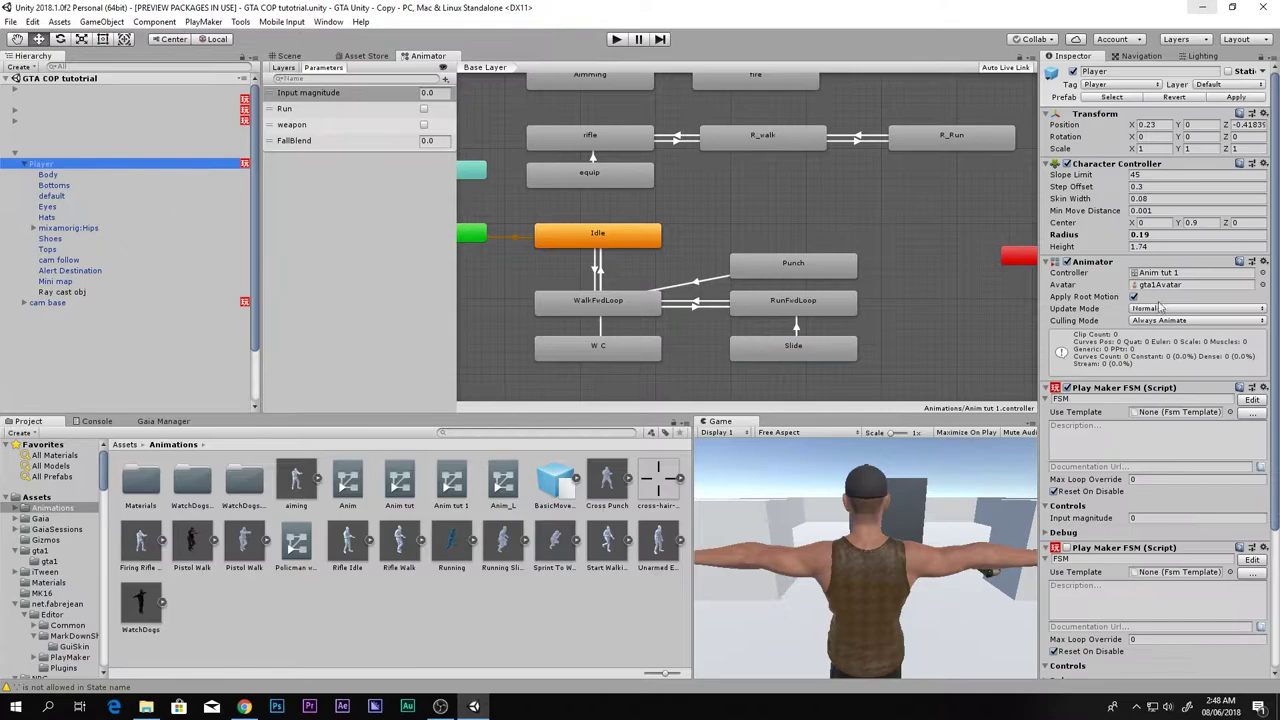
{"action": "left_click", "coordinate": [1252, 400]}
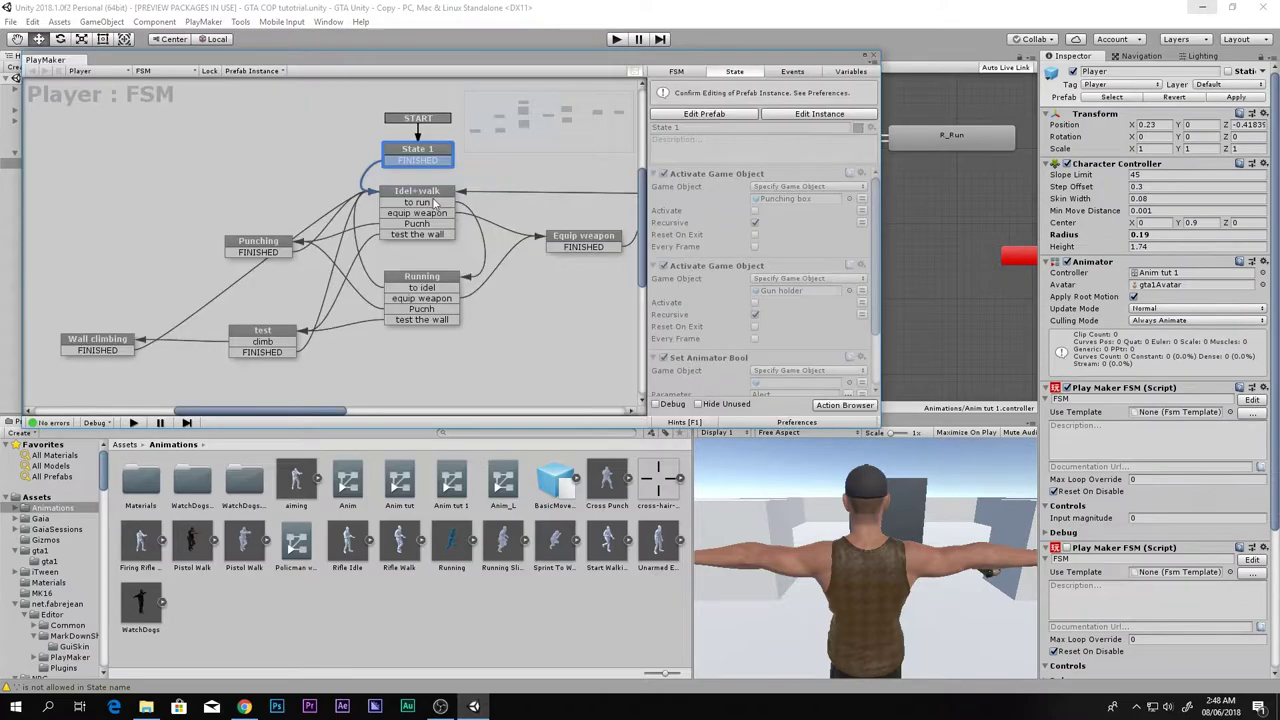
{"action": "left_click", "coordinate": [872, 58]}
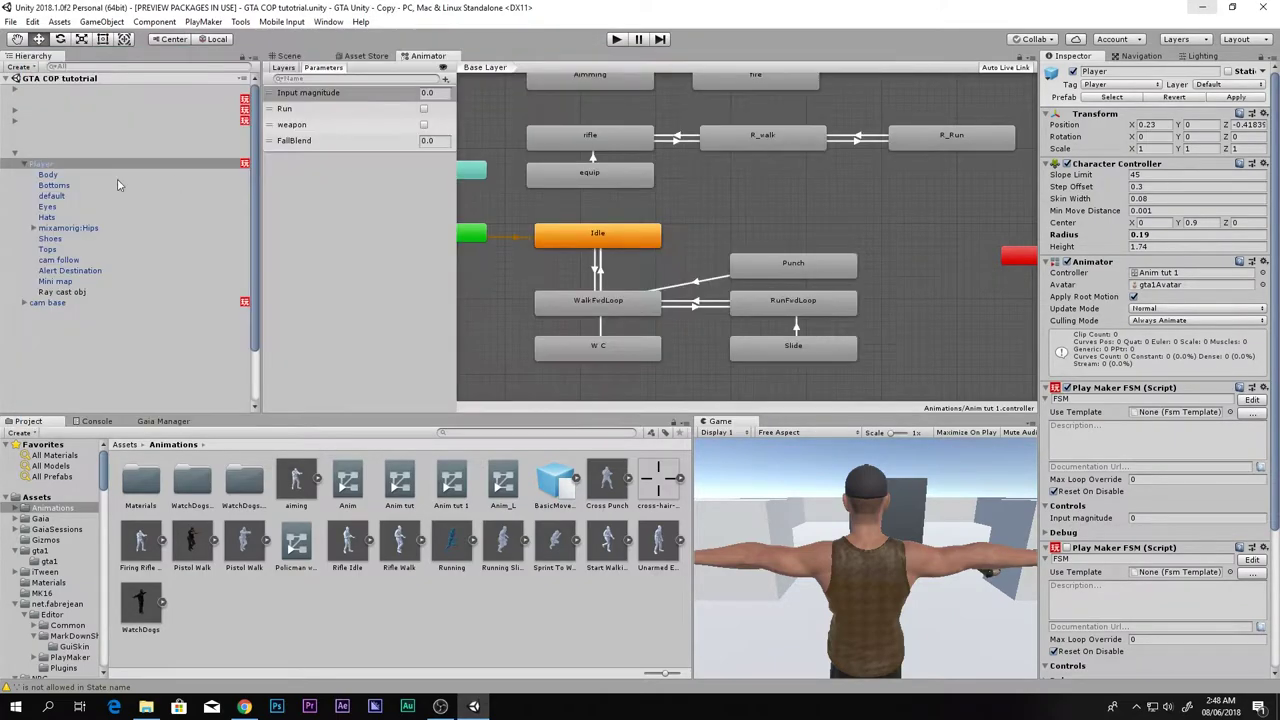
Step: Inspect the components and animator controllers of the other characters in the scene hierarchy, including the NPC and the policeman
{"action": "left_click", "coordinate": [50, 100]}
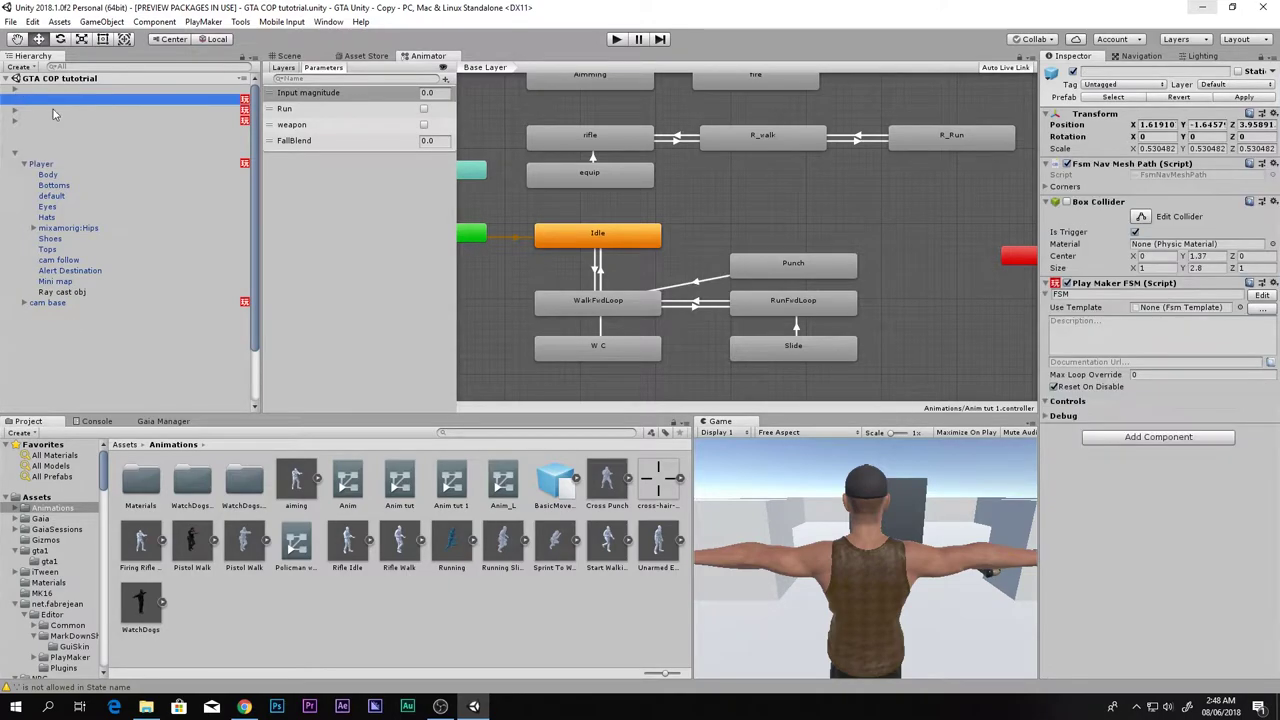
{"action": "left_click", "coordinate": [53, 111]}
{"action": "left_click", "coordinate": [46, 142]}
{"action": "left_click", "coordinate": [48, 90]}
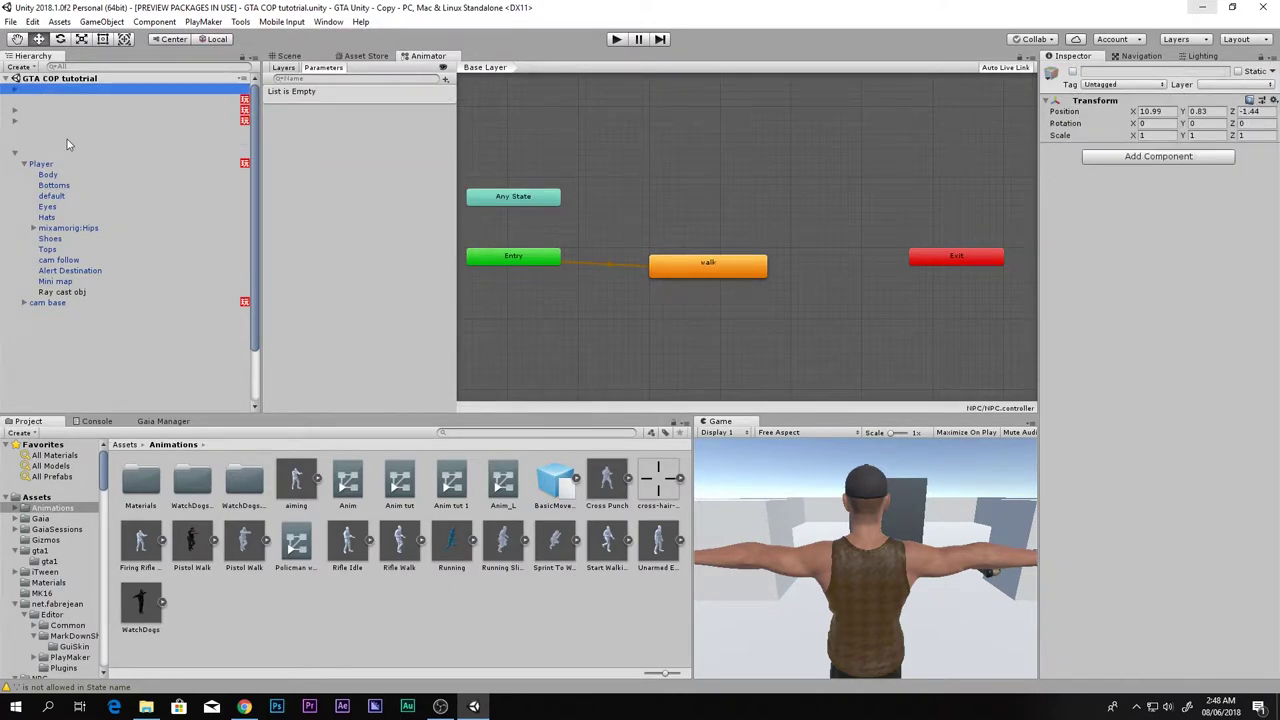
{"action": "left_click", "coordinate": [58, 122]}
{"action": "left_click", "coordinate": [44, 108]}
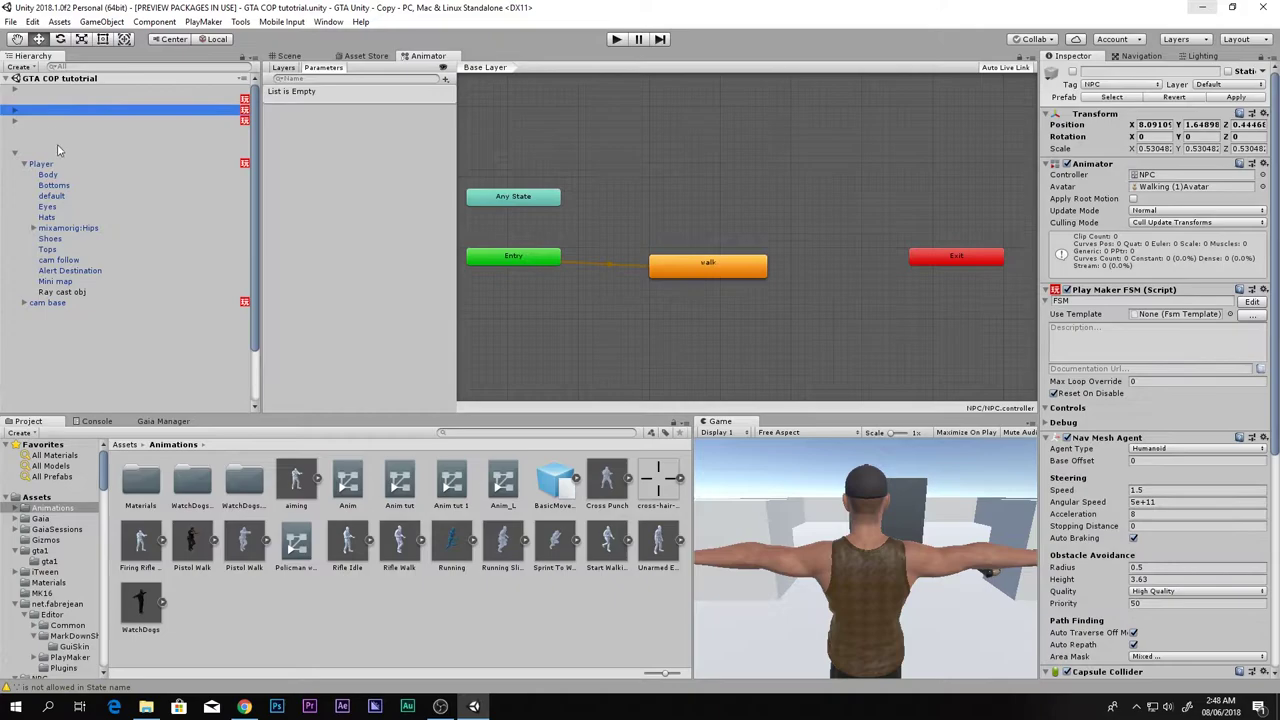
{"action": "left_click", "coordinate": [6, 121]}
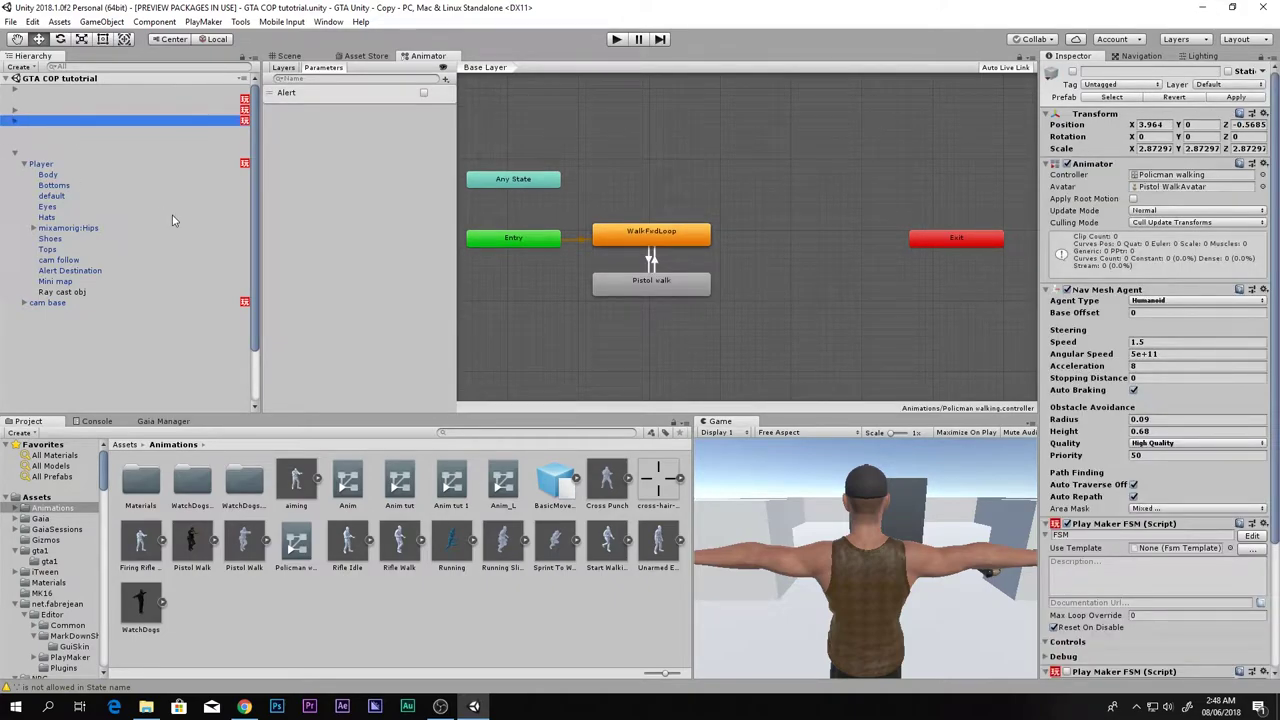
Step: Open the Player's first FSM for prefab instance editing and move the Punching state to just above Wall climbing
{"action": "left_click", "coordinate": [30, 165]}
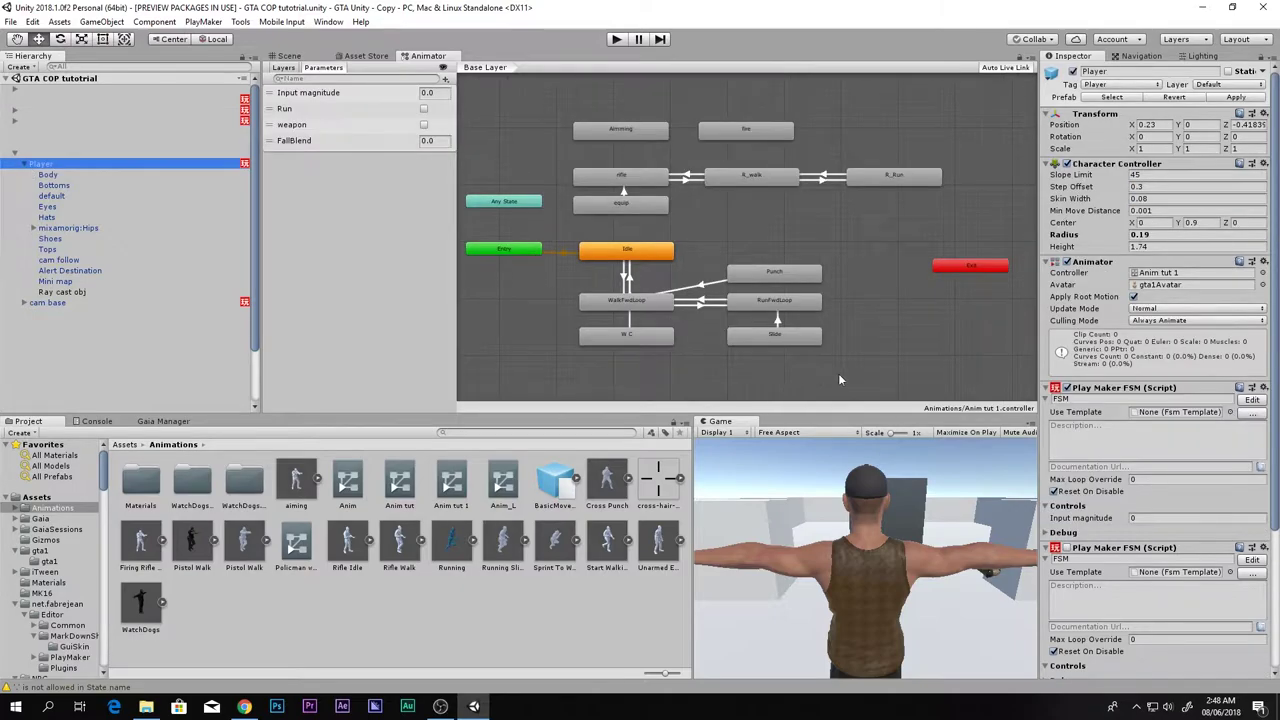
{"action": "left_click", "coordinate": [1252, 399]}
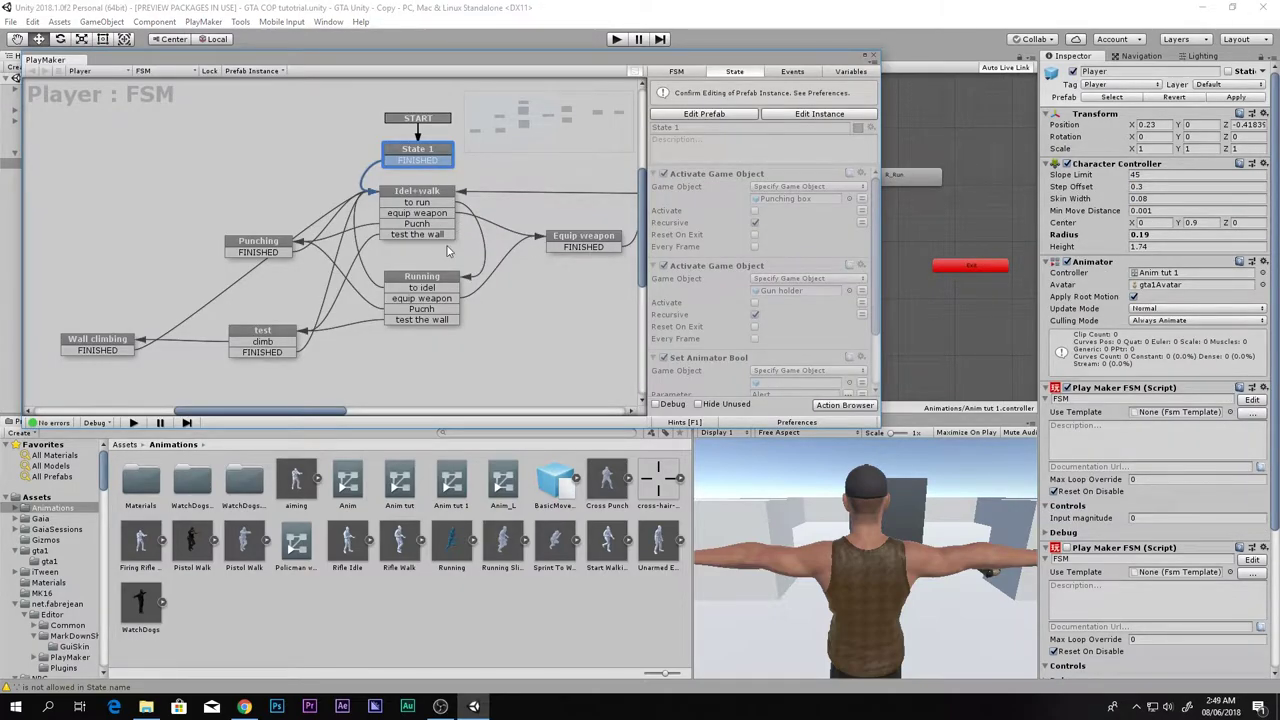
{"action": "scroll", "coordinate": [447, 199], "scroll_direction": "down", "scroll_amount": 1}
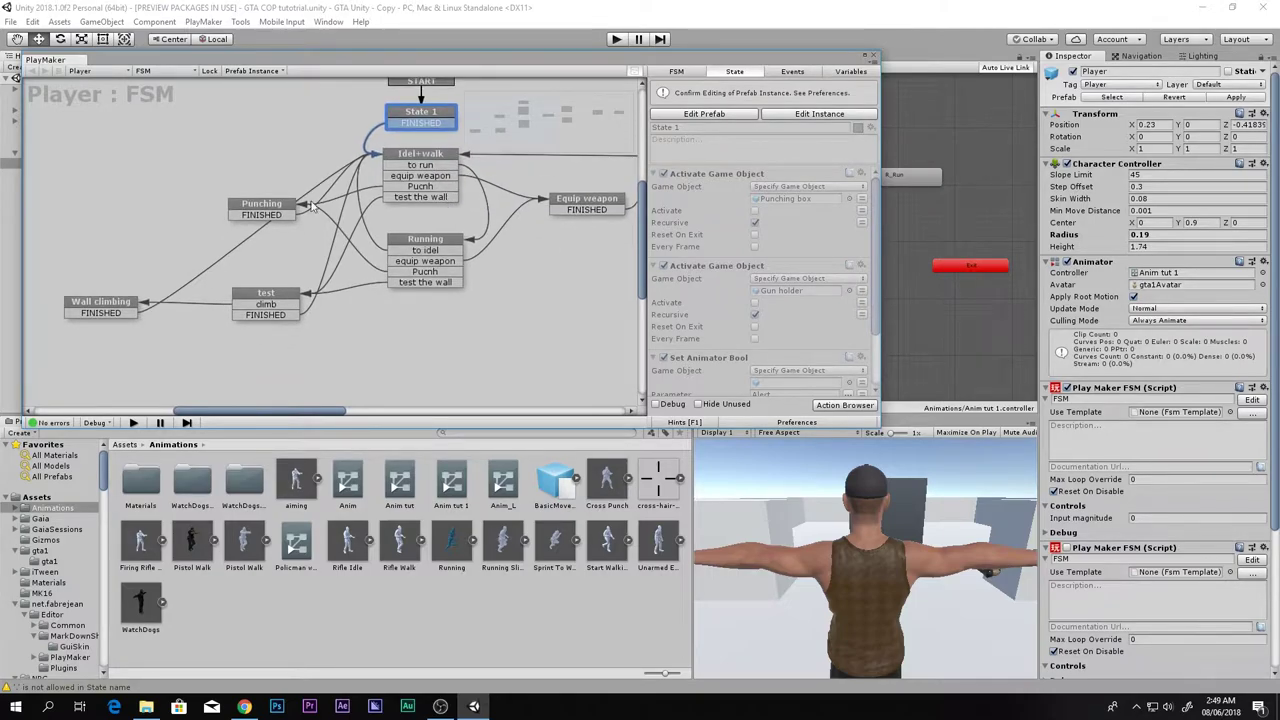
{"action": "left_click", "coordinate": [252, 210]}
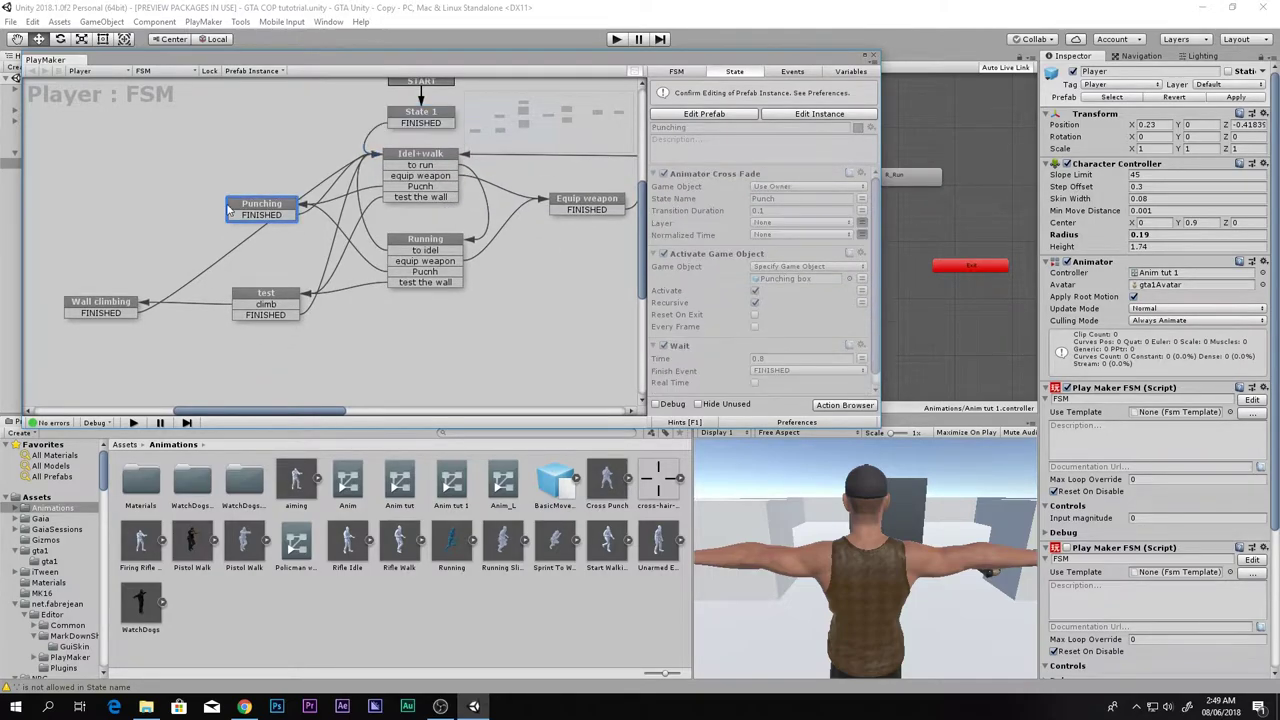
{"action": "left_click", "coordinate": [788, 115]}
{"action": "left_click_drag", "start_coordinate": [246, 206], "coordinate": [93, 204]}
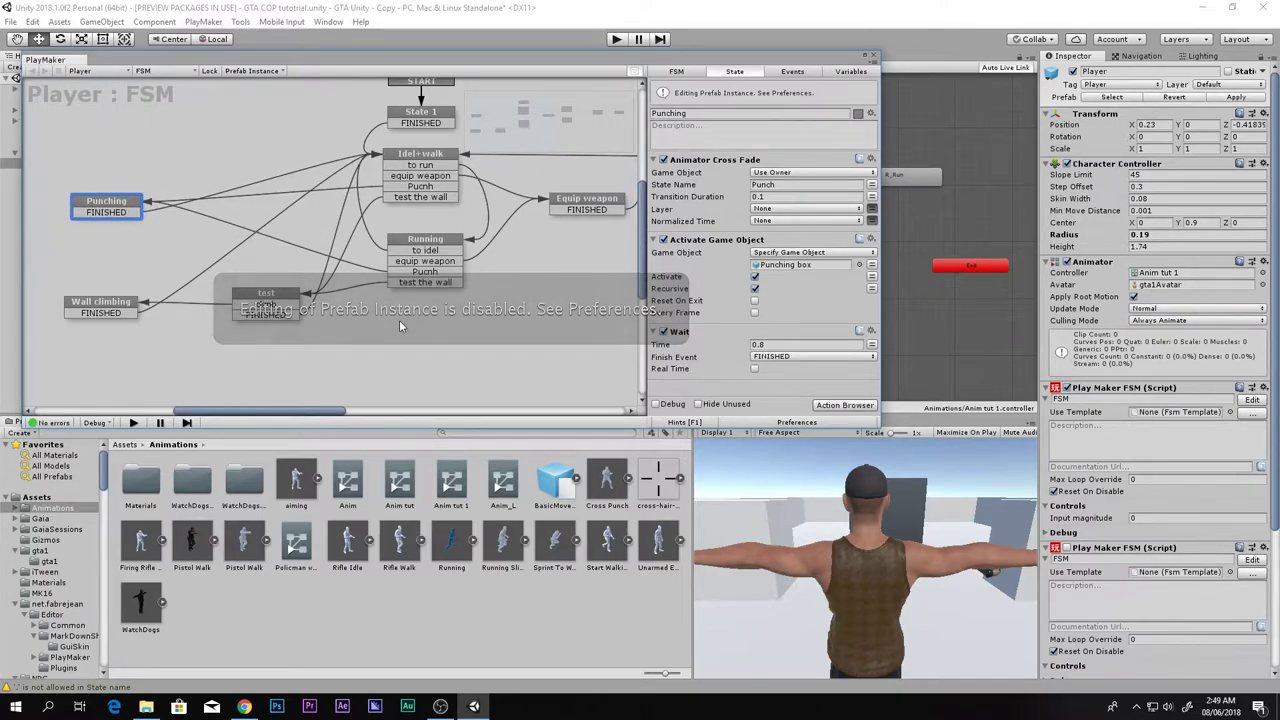
{"action": "left_click", "coordinate": [473, 371]}
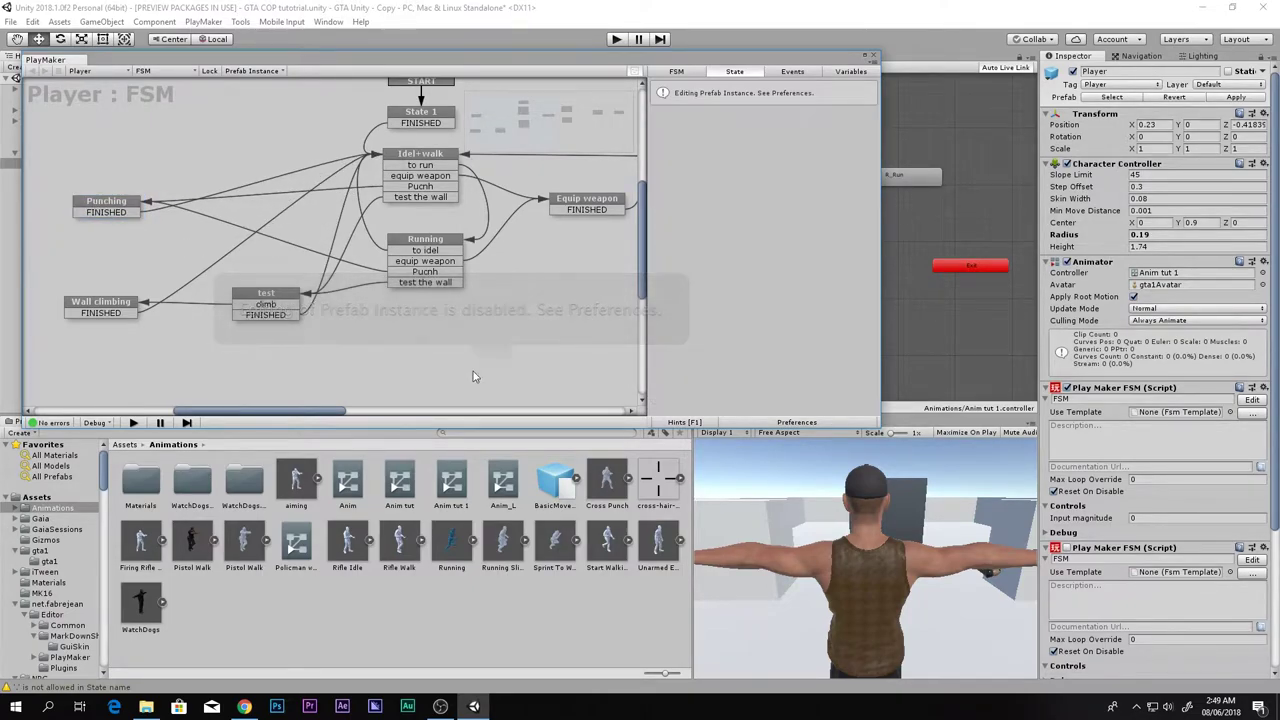
Step: Collapse the expanded actions in the FSM's Running and Idel+walk states
{"action": "left_click", "coordinate": [429, 253]}
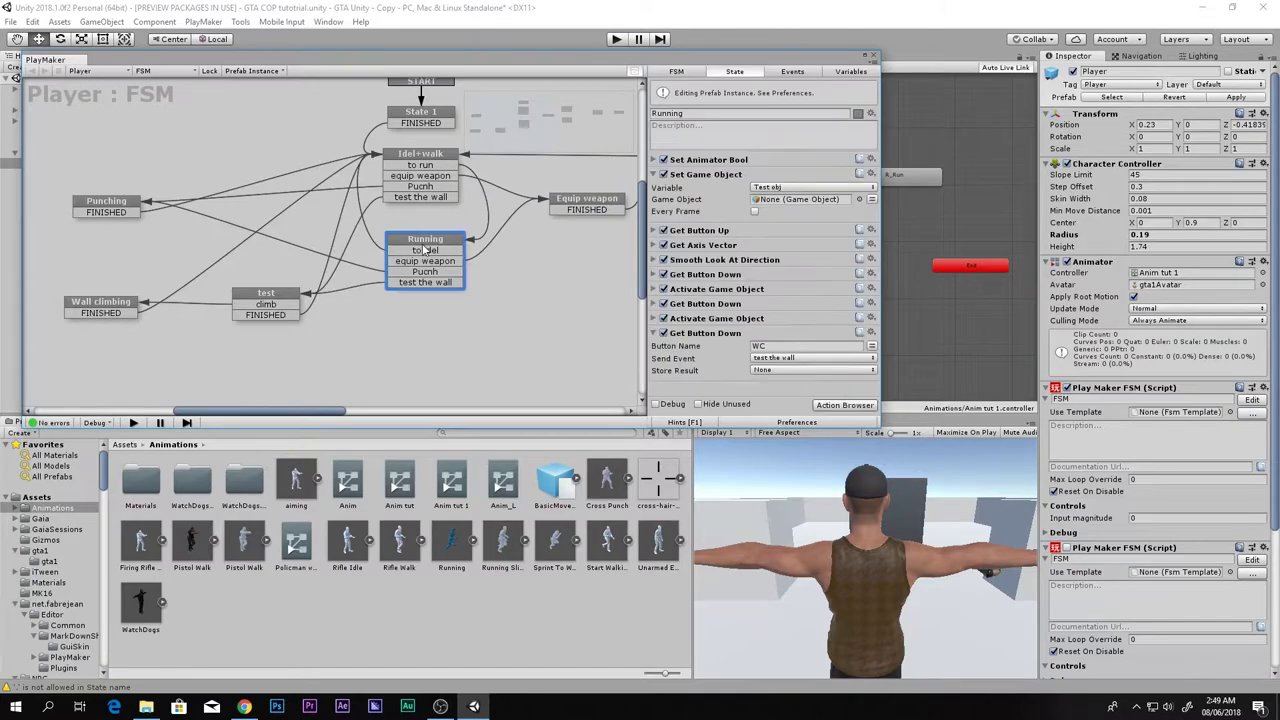
{"action": "left_click", "coordinate": [430, 165]}
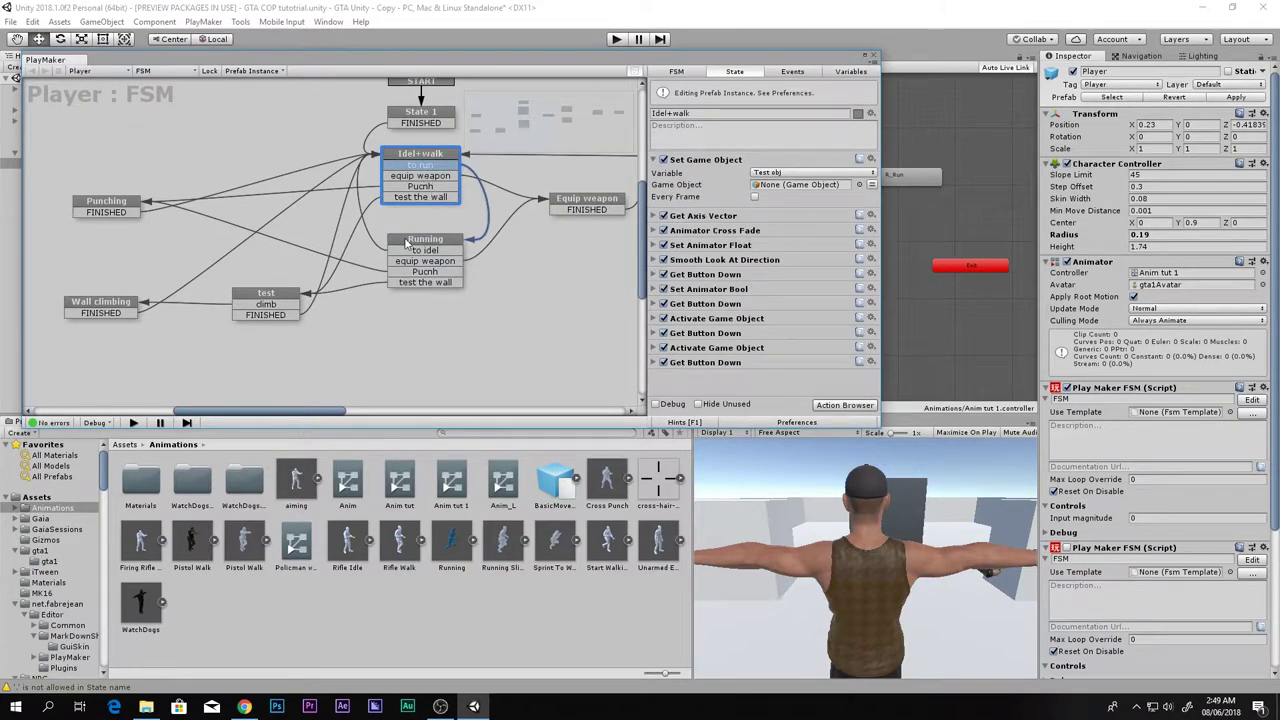
{"action": "left_click", "coordinate": [408, 243]}
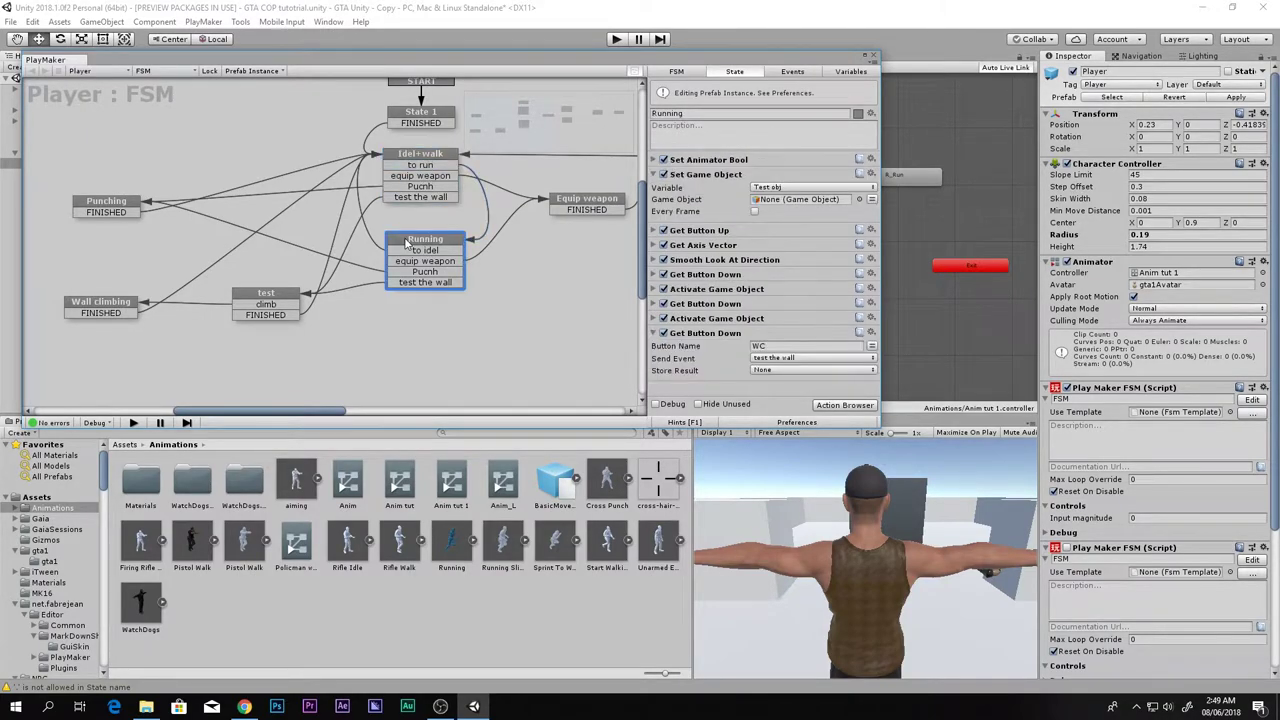
{"action": "left_click", "coordinate": [655, 176]}
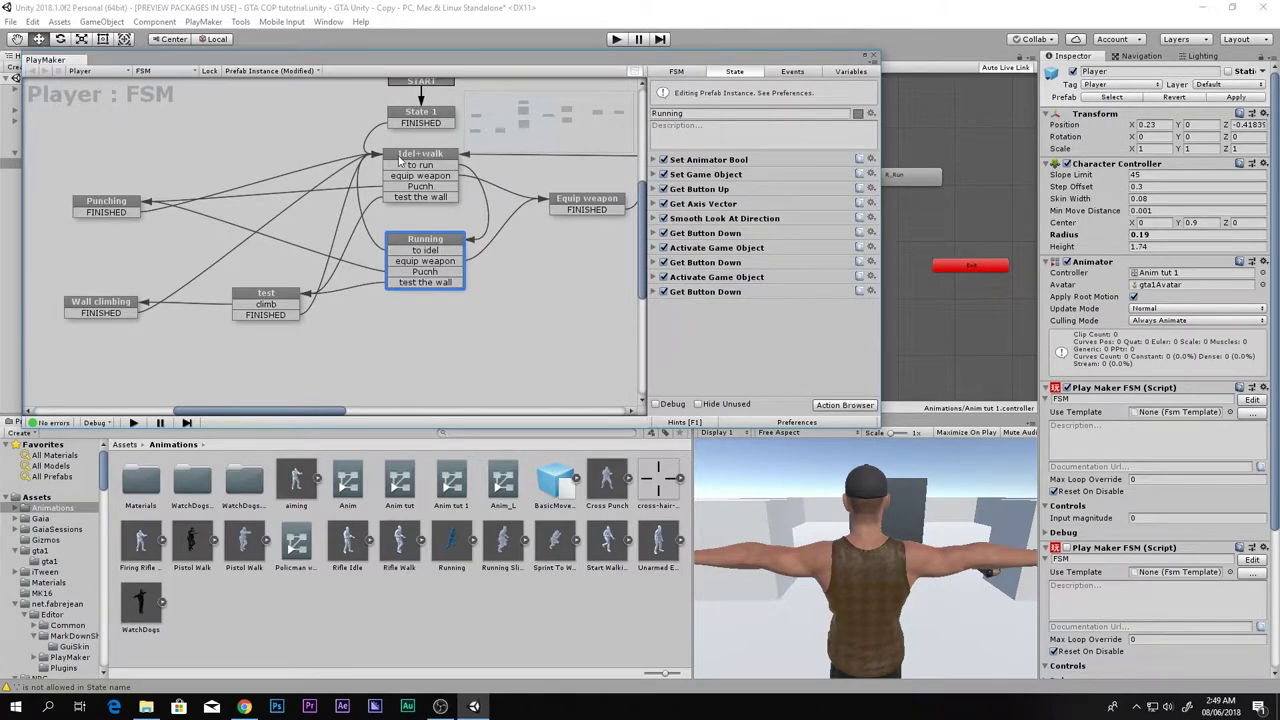
{"action": "left_click", "coordinate": [400, 160]}
{"action": "left_click", "coordinate": [655, 160]}
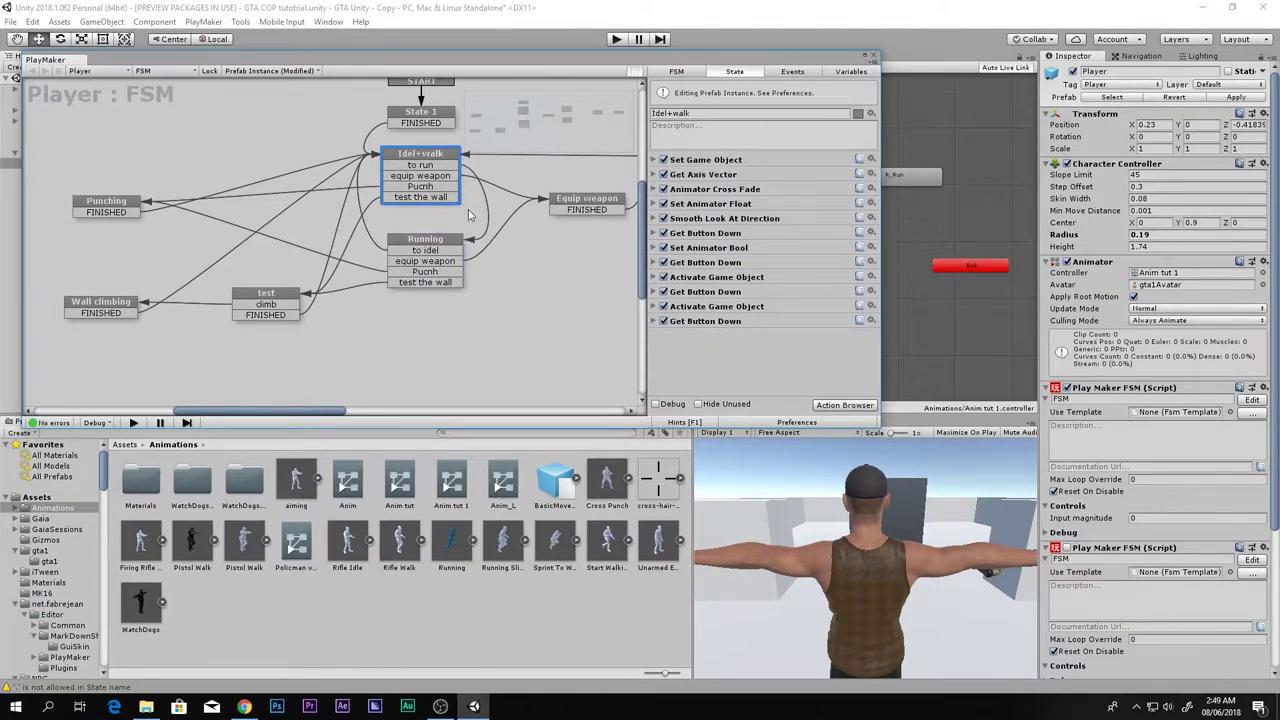
Step: Review the whole Player state machine, checking the actions of the Punching, R_idel+walk, R_RUN, Aim and fire states
{"action": "scroll", "coordinate": [468, 214], "scroll_direction": "down", "scroll_amount": 5}
{"action": "scroll", "coordinate": [468, 204], "scroll_direction": "down", "scroll_amount": 2}
{"action": "middle_click_drag", "start_coordinate": [490, 200], "coordinate": [383, 211]}
{"action": "scroll", "coordinate": [380, 213], "scroll_direction": "down", "scroll_amount": 2}
{"action": "middle_click_drag", "start_coordinate": [293, 273], "coordinate": [383, 256]}
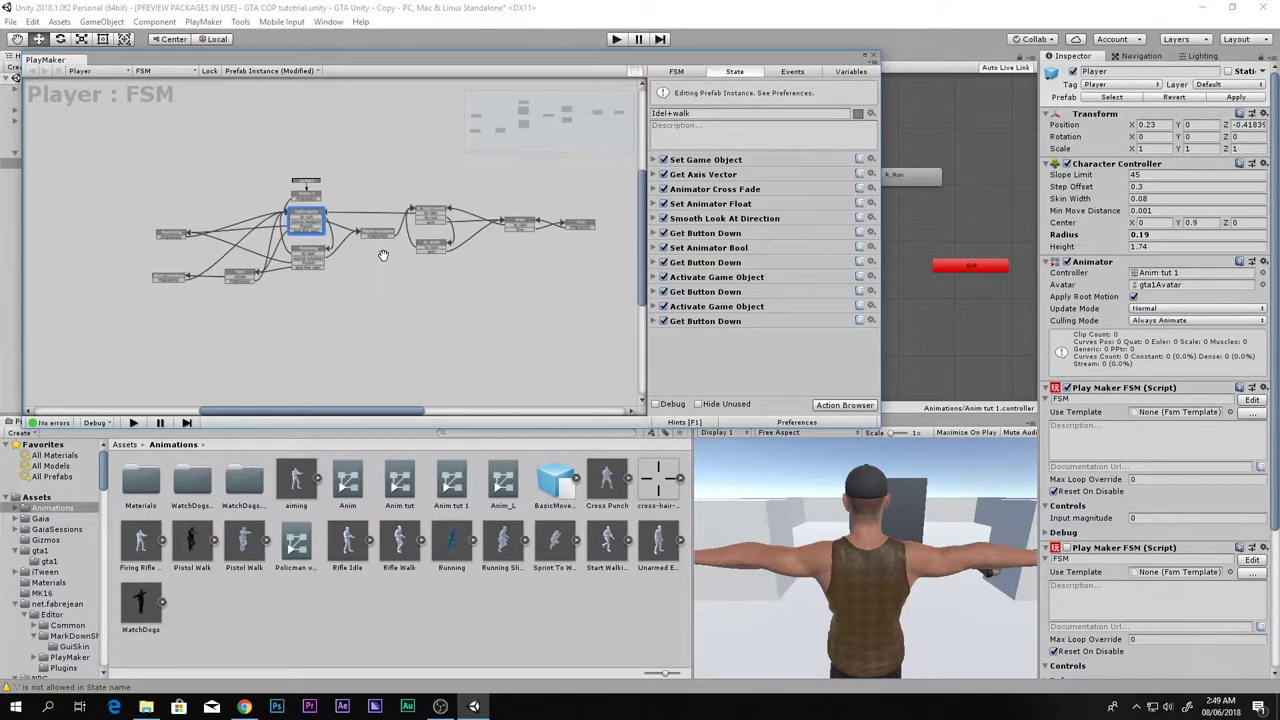
{"action": "scroll", "coordinate": [383, 256], "scroll_direction": "up", "scroll_amount": 2}
{"action": "scroll", "coordinate": [265, 228], "scroll_direction": "up", "scroll_amount": 1}
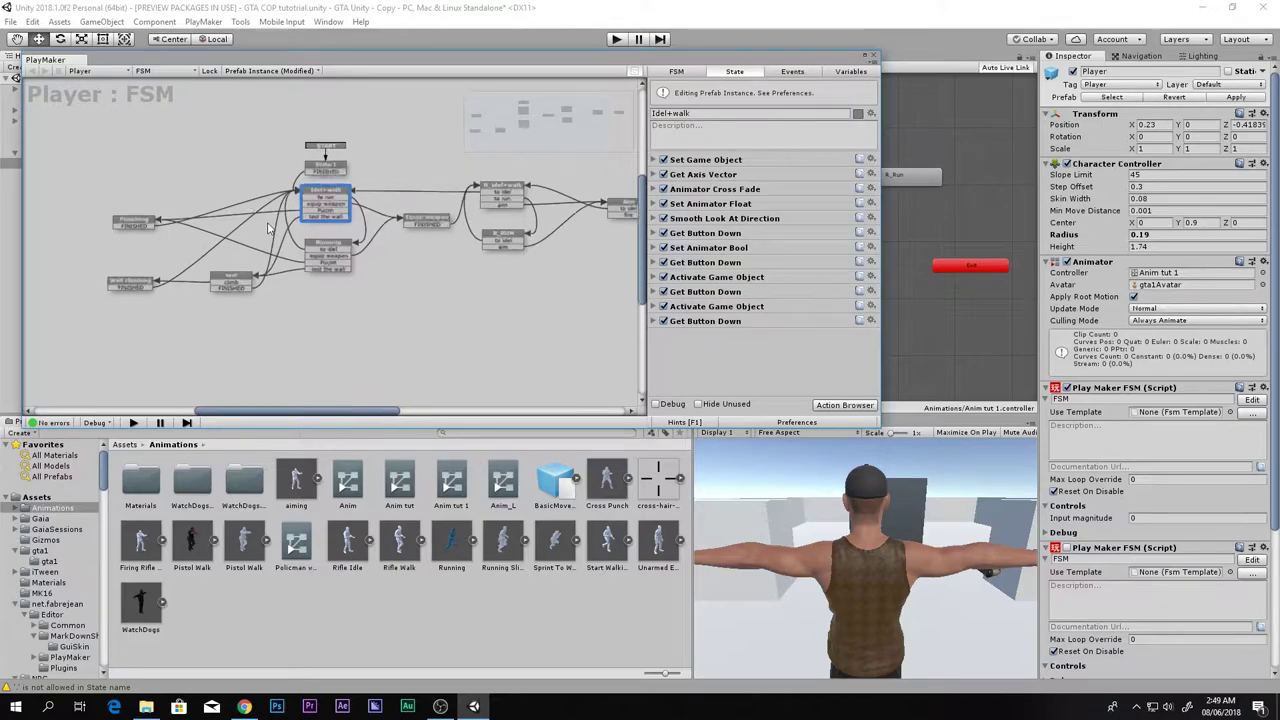
{"action": "scroll", "coordinate": [268, 228], "scroll_direction": "up", "scroll_amount": 2}
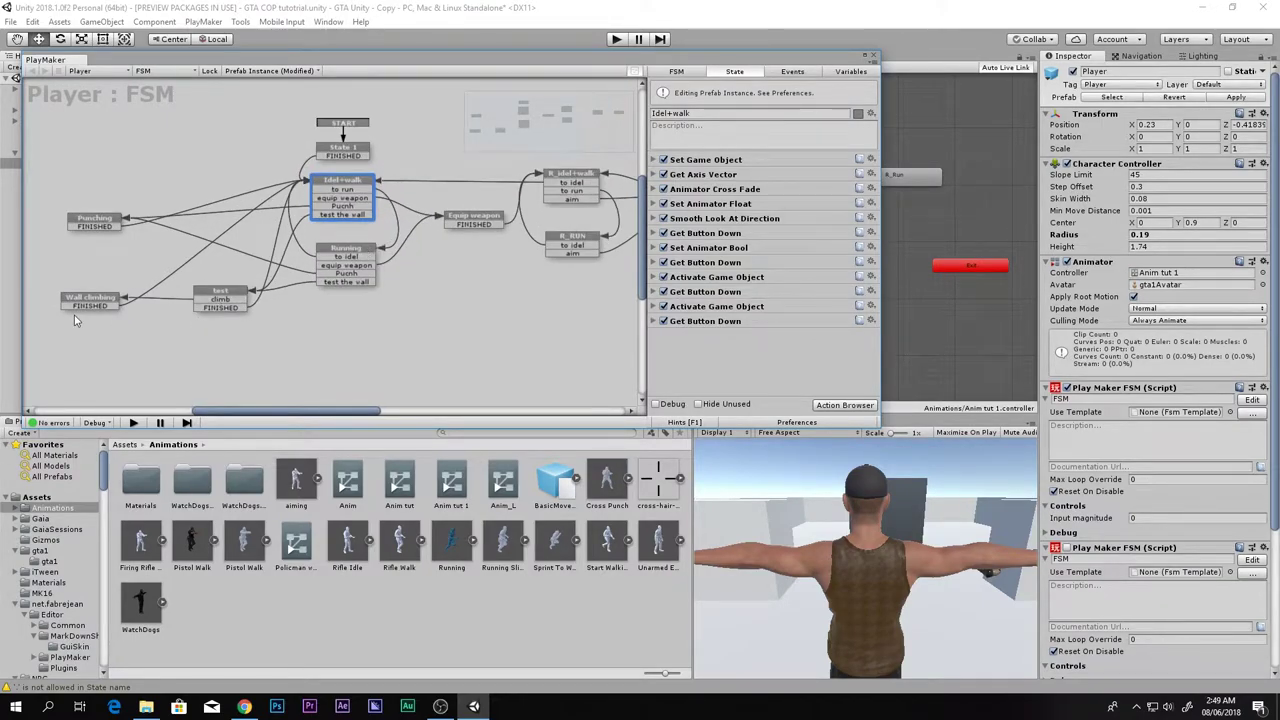
{"action": "left_click", "coordinate": [92, 220]}
{"action": "middle_click_drag", "start_coordinate": [468, 195], "coordinate": [136, 195]}
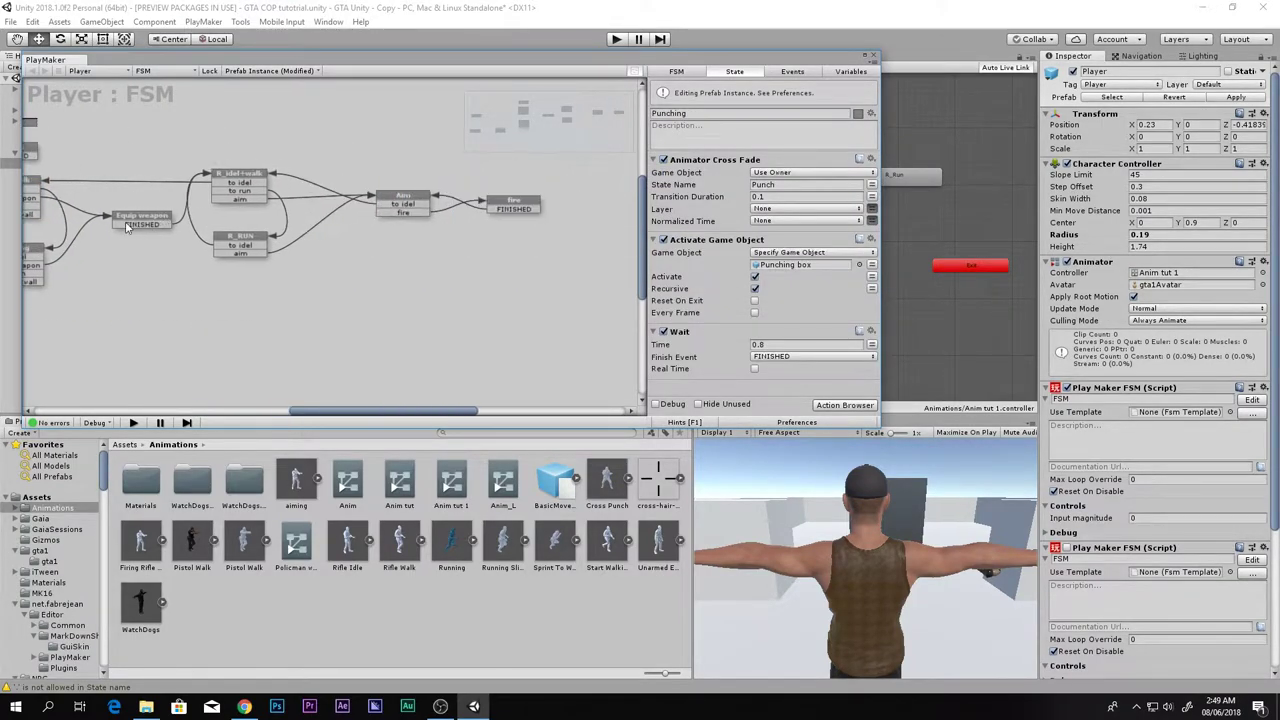
{"action": "left_click", "coordinate": [245, 185]}
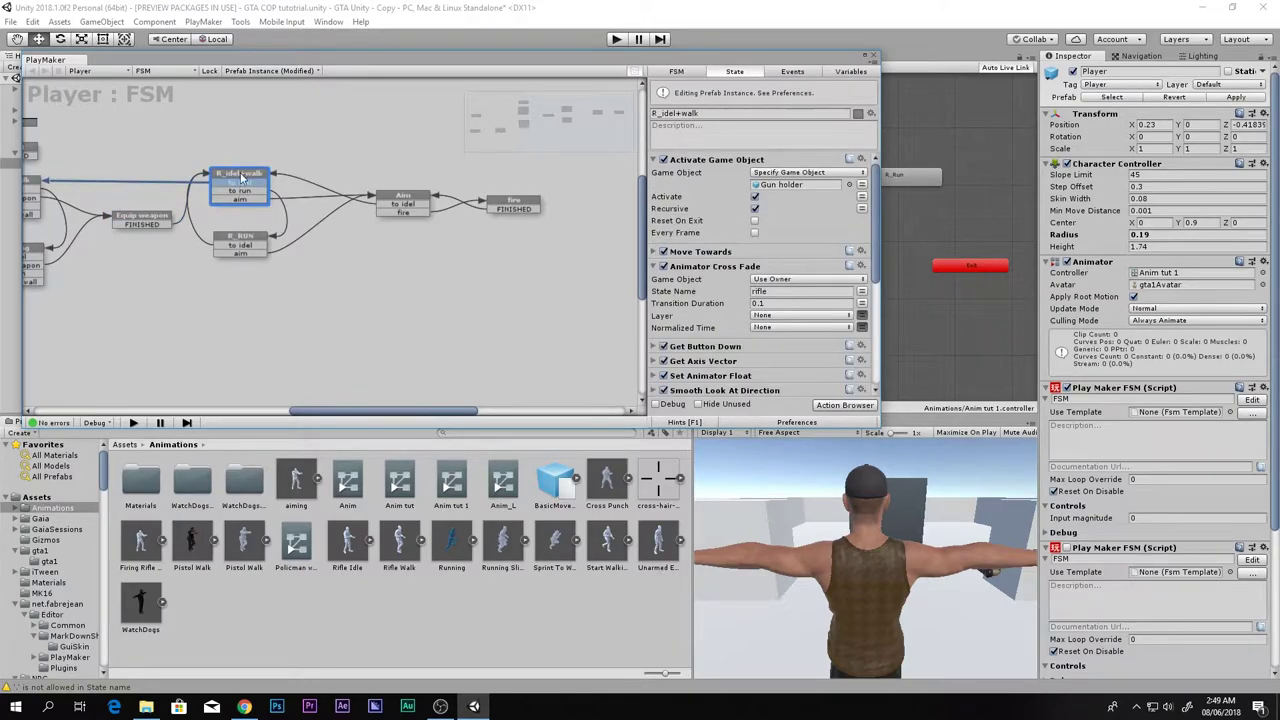
{"action": "left_click", "coordinate": [237, 243]}
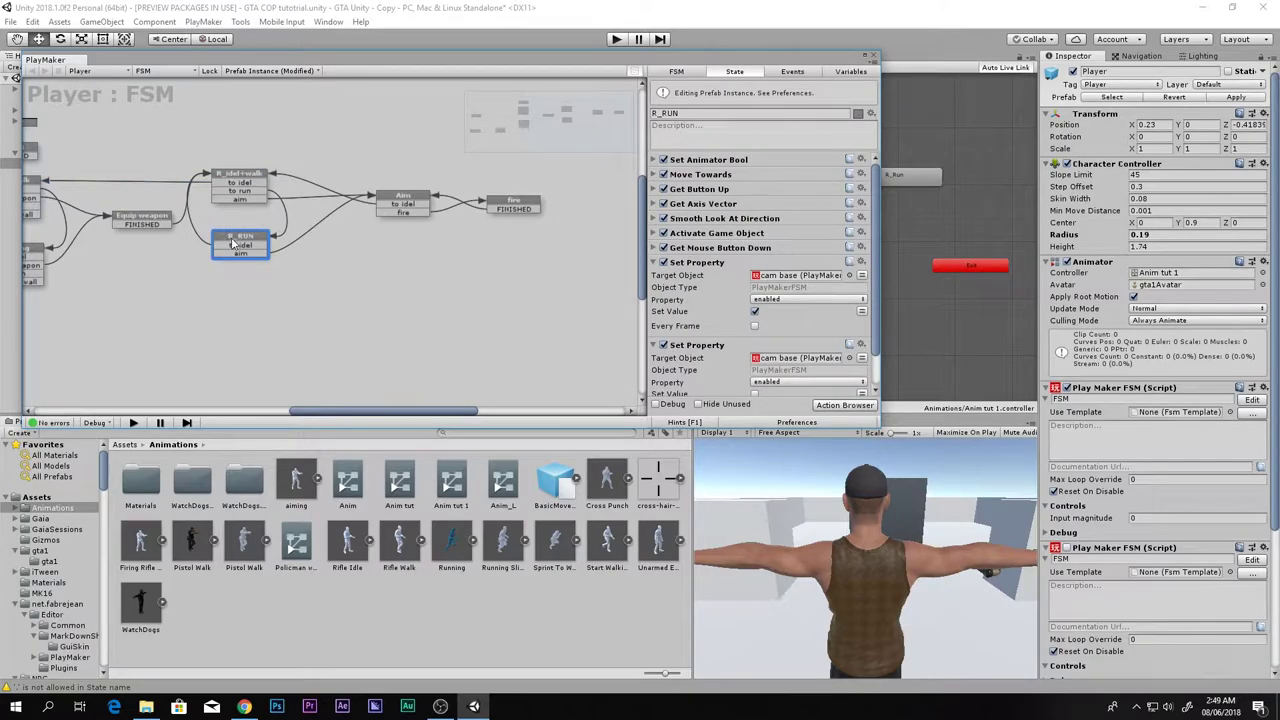
{"action": "left_click", "coordinate": [405, 205]}
{"action": "left_click", "coordinate": [508, 206]}
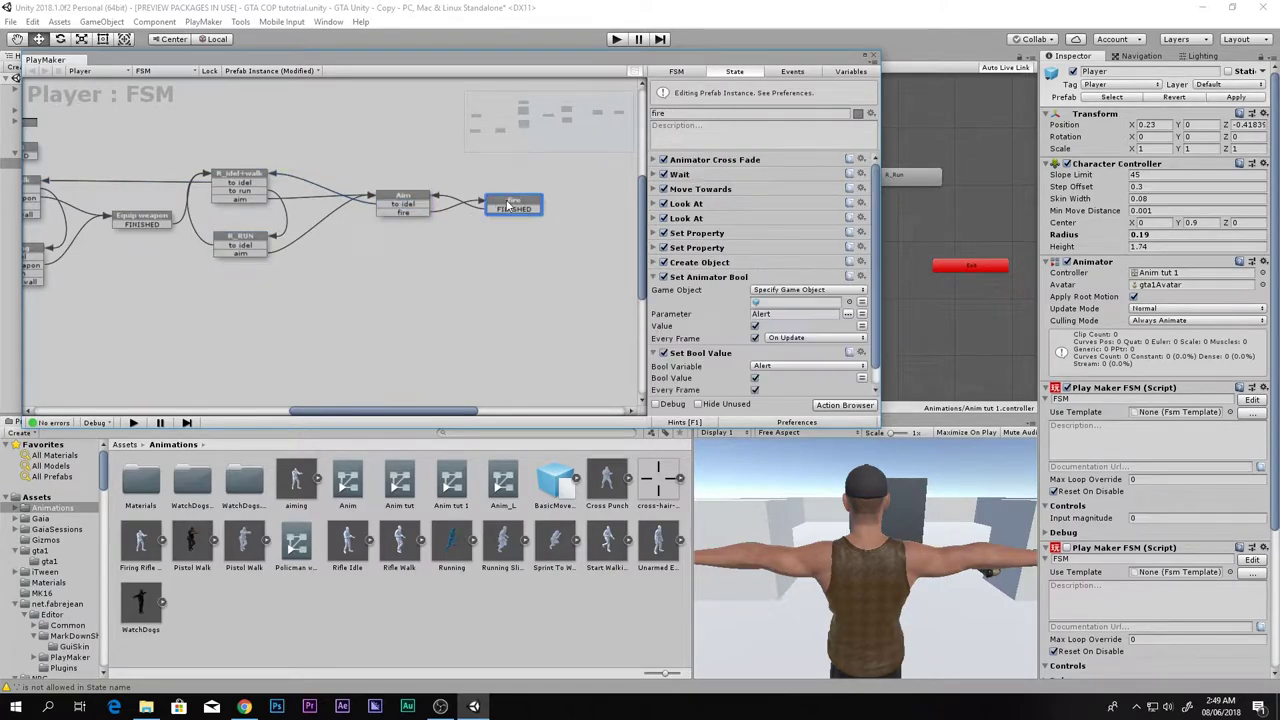
{"action": "middle_click_drag", "start_coordinate": [155, 258], "coordinate": [430, 255]}
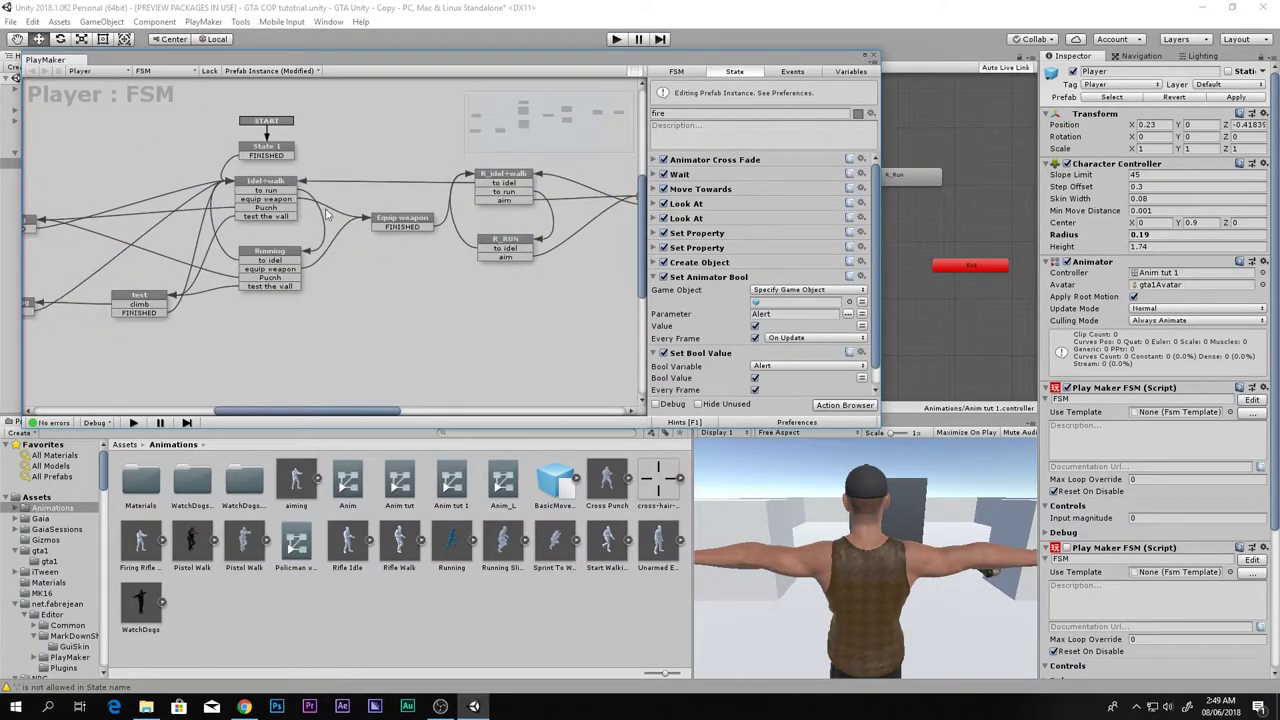
Step: Duplicate the last Get Button Down action in the Running state and expand the copy's settings
{"action": "scroll", "coordinate": [294, 258], "scroll_direction": "up", "scroll_amount": 2}
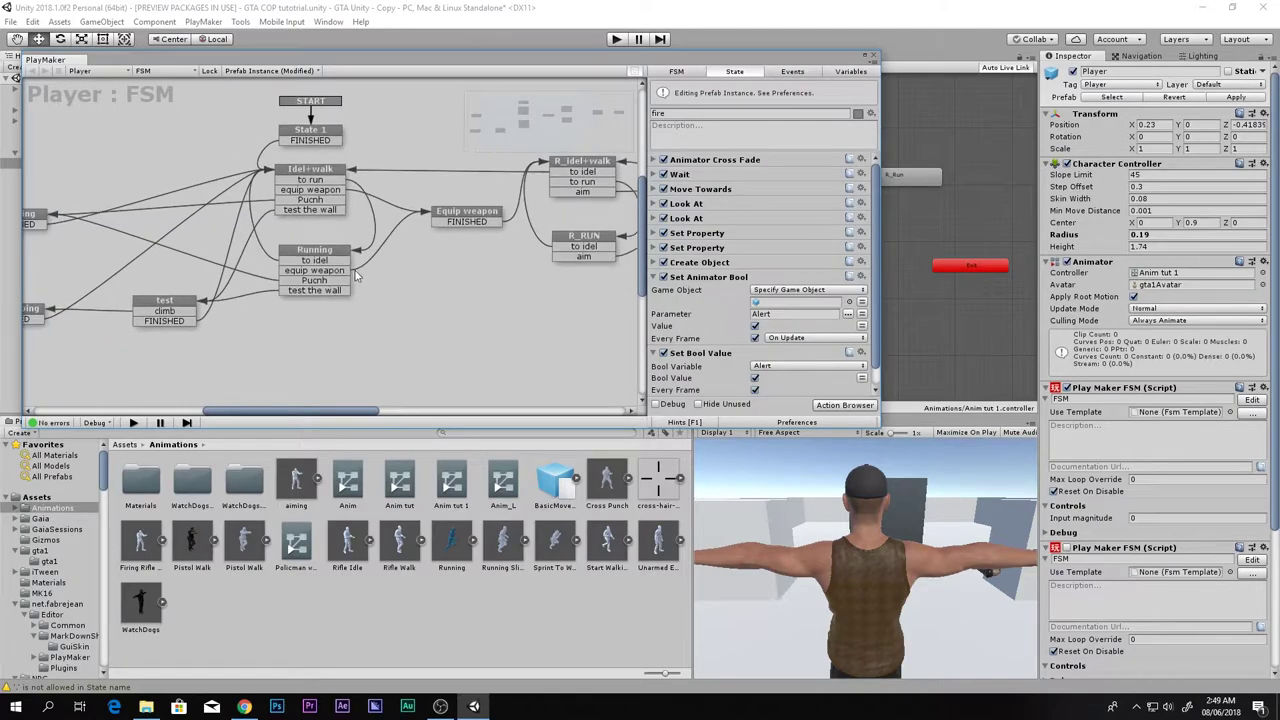
{"action": "left_click", "coordinate": [267, 333]}
{"action": "middle_click_drag", "start_coordinate": [249, 286], "coordinate": [281, 269]}
{"action": "left_click", "coordinate": [347, 236]}
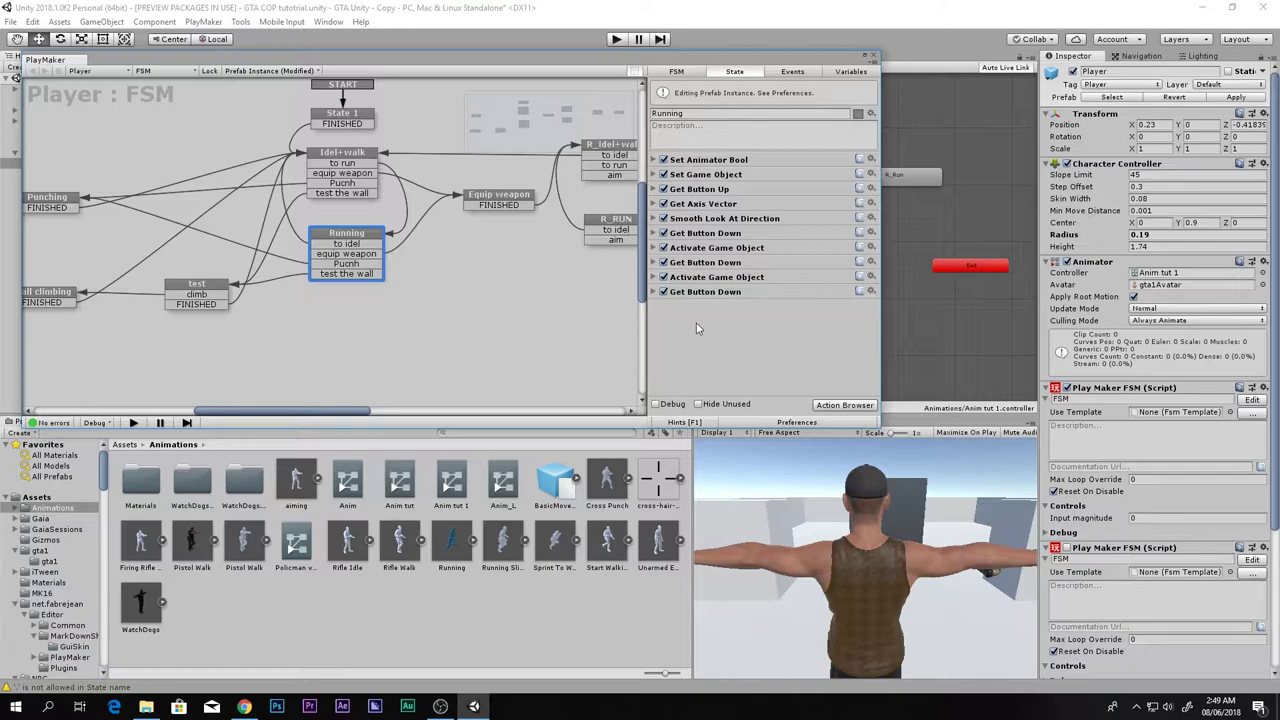
{"action": "left_click", "coordinate": [688, 292]}
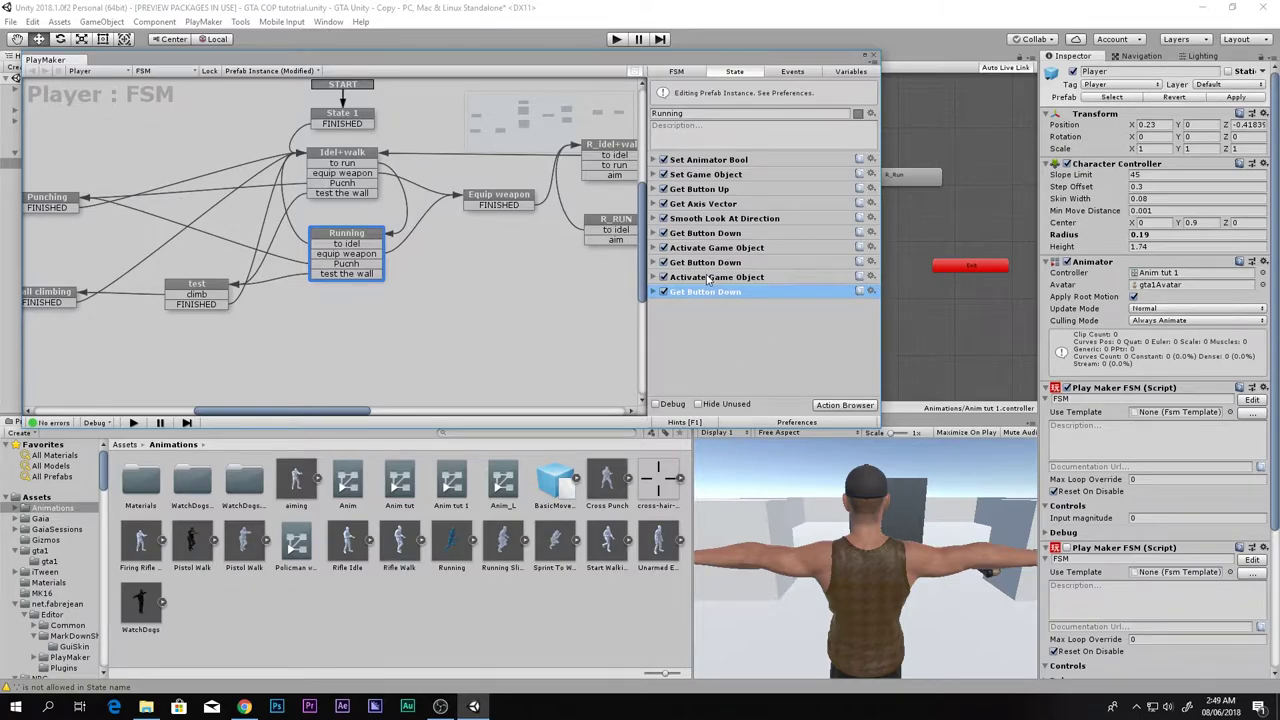
{"action": "key", "text": "ctrl+v"}
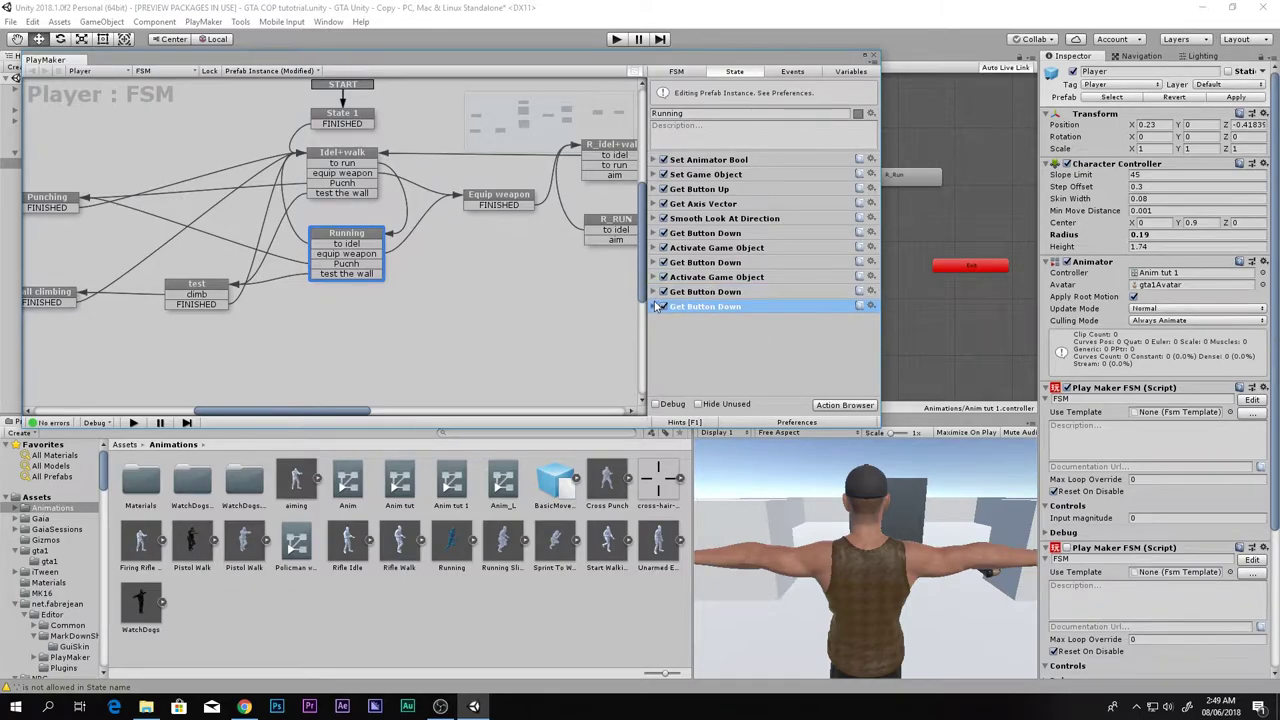
{"action": "left_click", "coordinate": [643, 308]}
{"action": "left_click", "coordinate": [653, 306]}
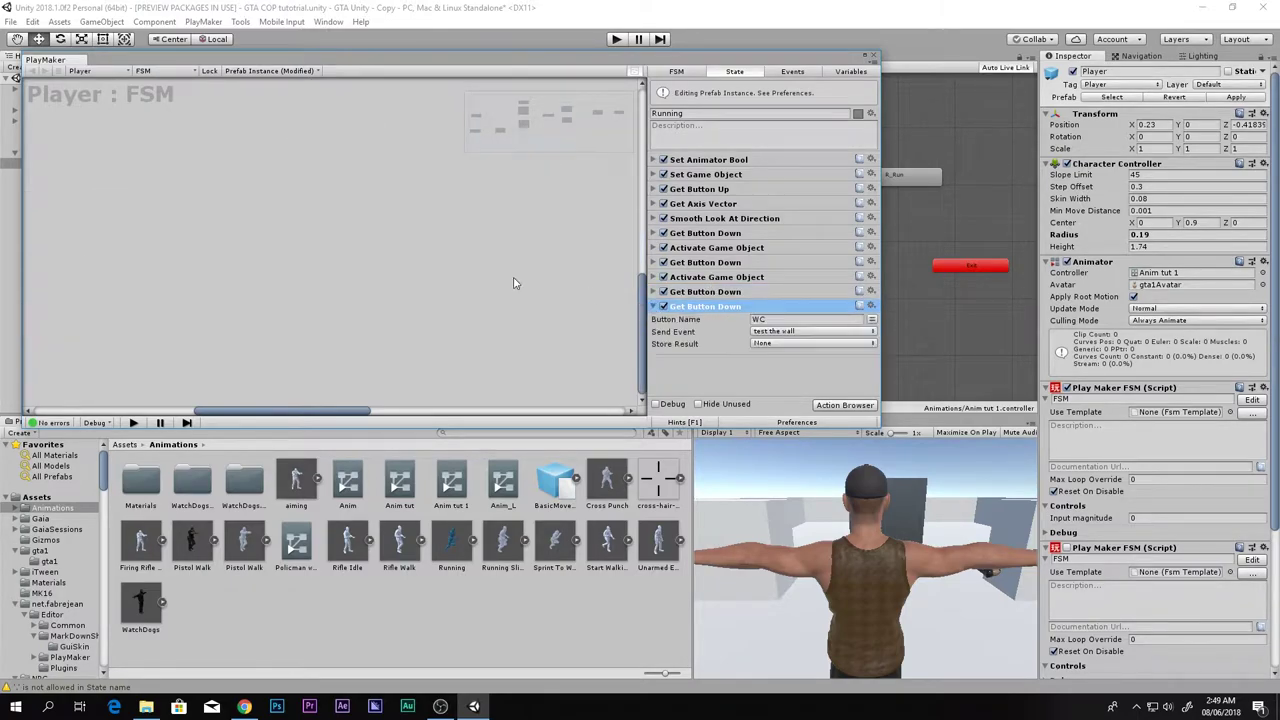
{"action": "left_click", "coordinate": [497, 133]}
{"action": "middle_click_drag", "start_coordinate": [387, 331], "coordinate": [357, 353]}
{"action": "left_click", "coordinate": [467, 205]}
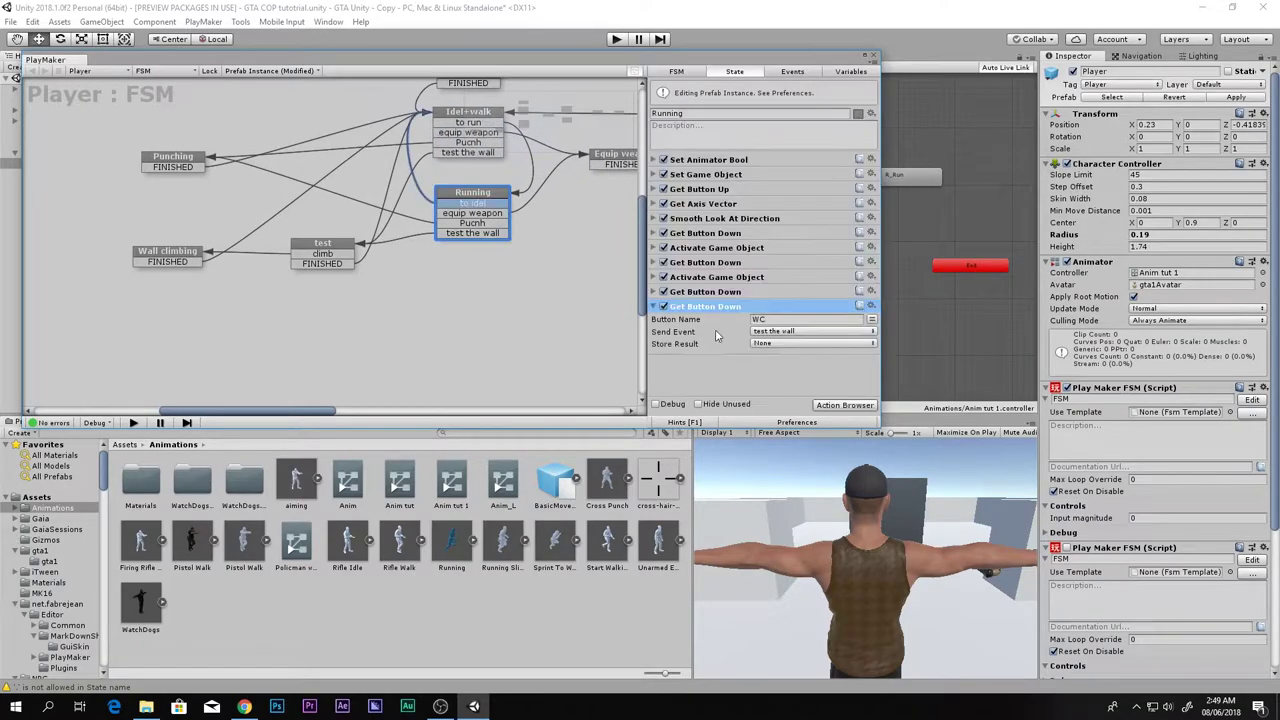
Step: Open the project's Input settings to look up the button name for the copied Get Button Down action
{"action": "left_click", "coordinate": [781, 319]}
{"action": "left_click", "coordinate": [33, 21]}
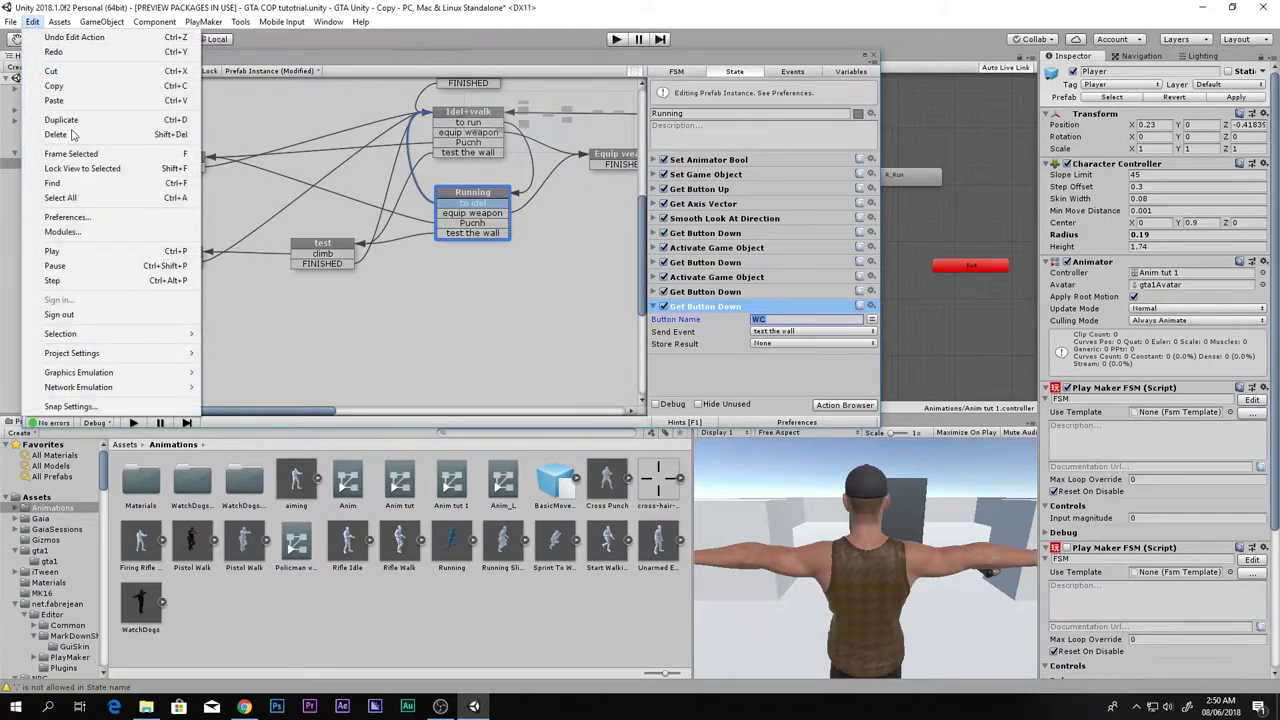
{"action": "mouse_move", "coordinate": [163, 354]}
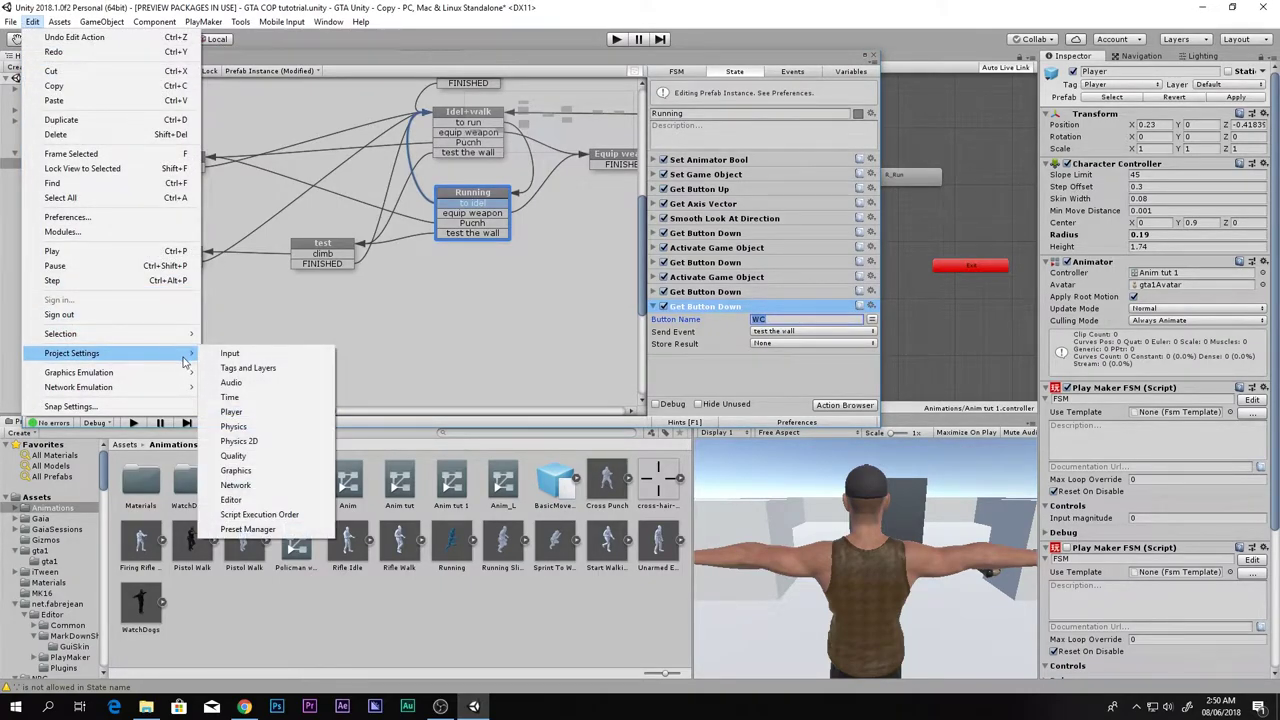
{"action": "left_click", "coordinate": [222, 356]}
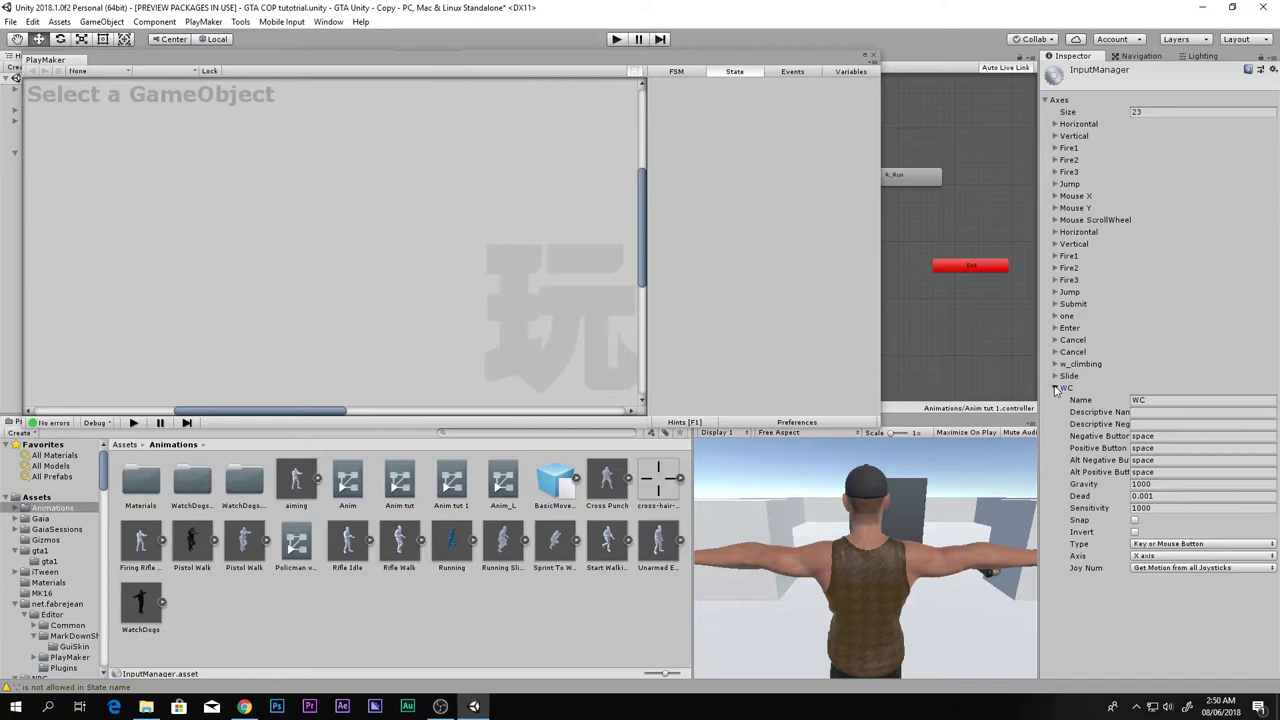
Step: Increase the number of input axes to 24 and name the added axis Slide
{"action": "left_click", "coordinate": [1056, 388]}
{"action": "left_click", "coordinate": [1157, 112]}
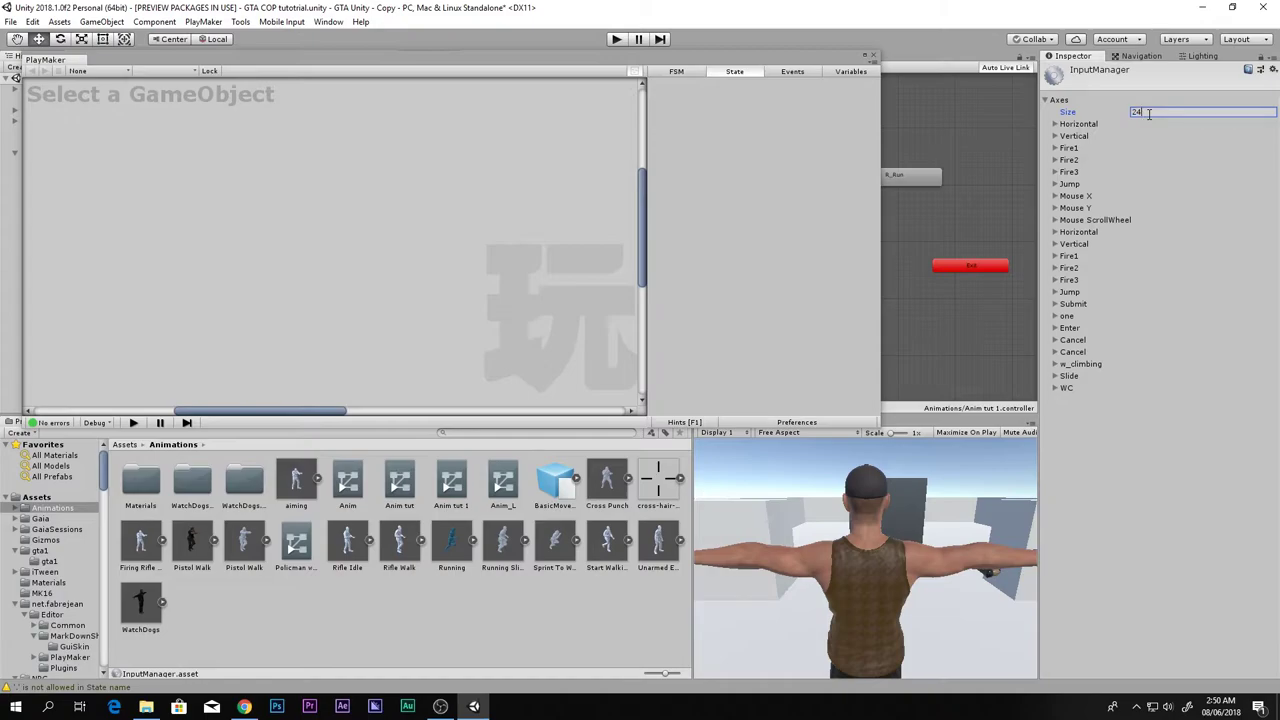
{"action": "type", "text": "242"}
{"action": "key", "text": "BackSpace"}
{"action": "key", "text": "Return"}
{"action": "left_click", "coordinate": [1057, 400]}
{"action": "left_click", "coordinate": [1138, 411]}
{"action": "type", "text": "Slide"}
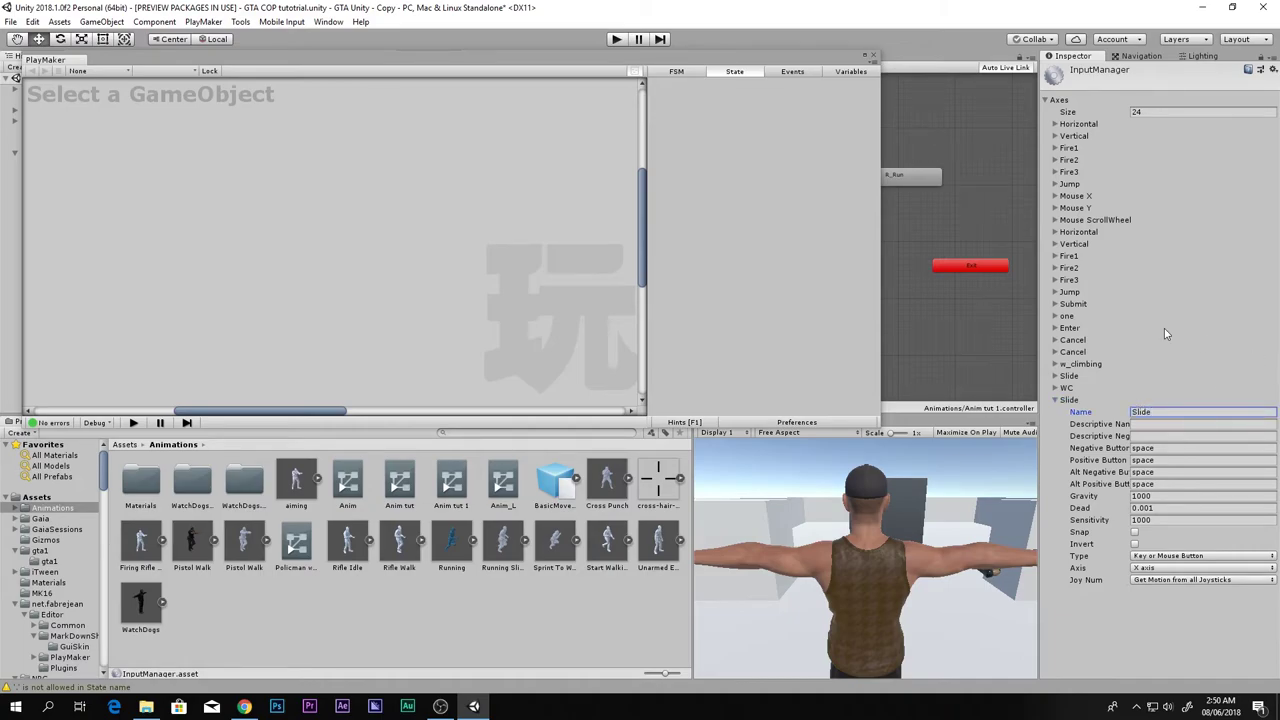
Step: Set the new Slide axis's negative, positive, alt negative and alt positive buttons all to f
{"action": "left_click", "coordinate": [1068, 376]}
{"action": "left_click", "coordinate": [1068, 376]}
{"action": "left_click", "coordinate": [1157, 449]}
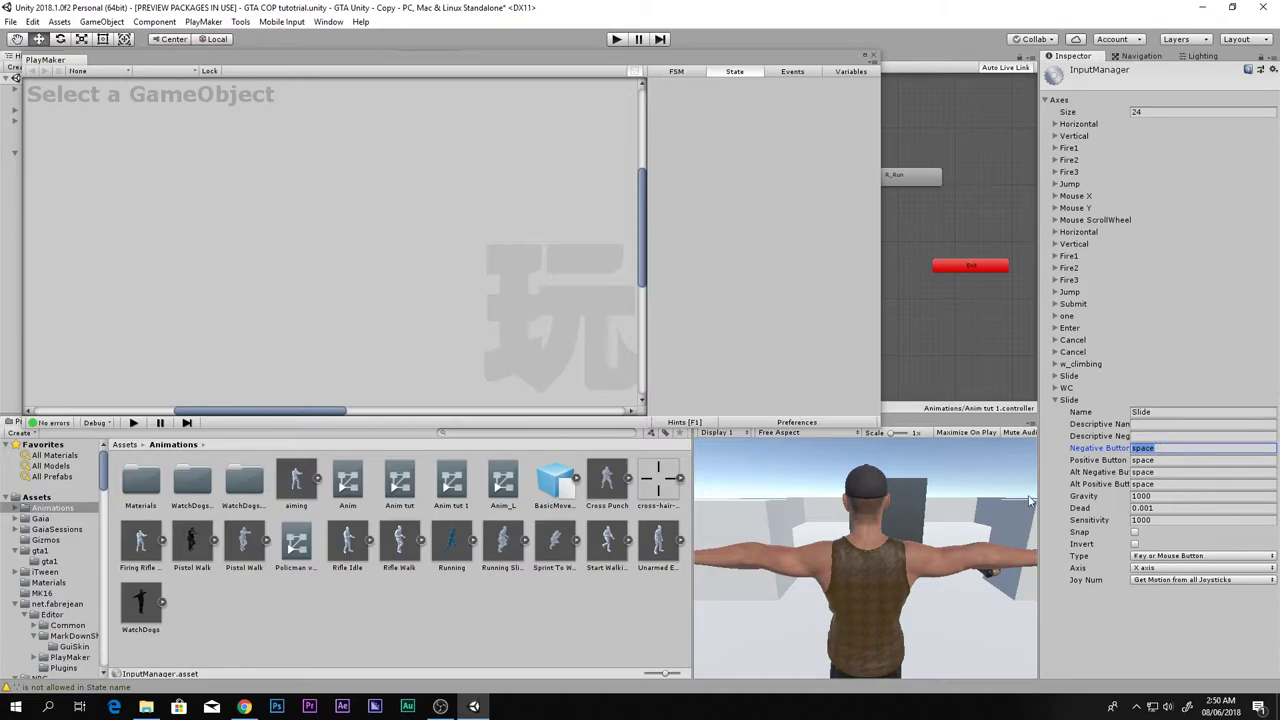
{"action": "type", "text": "f"}
{"action": "left_click", "coordinate": [1137, 460]}
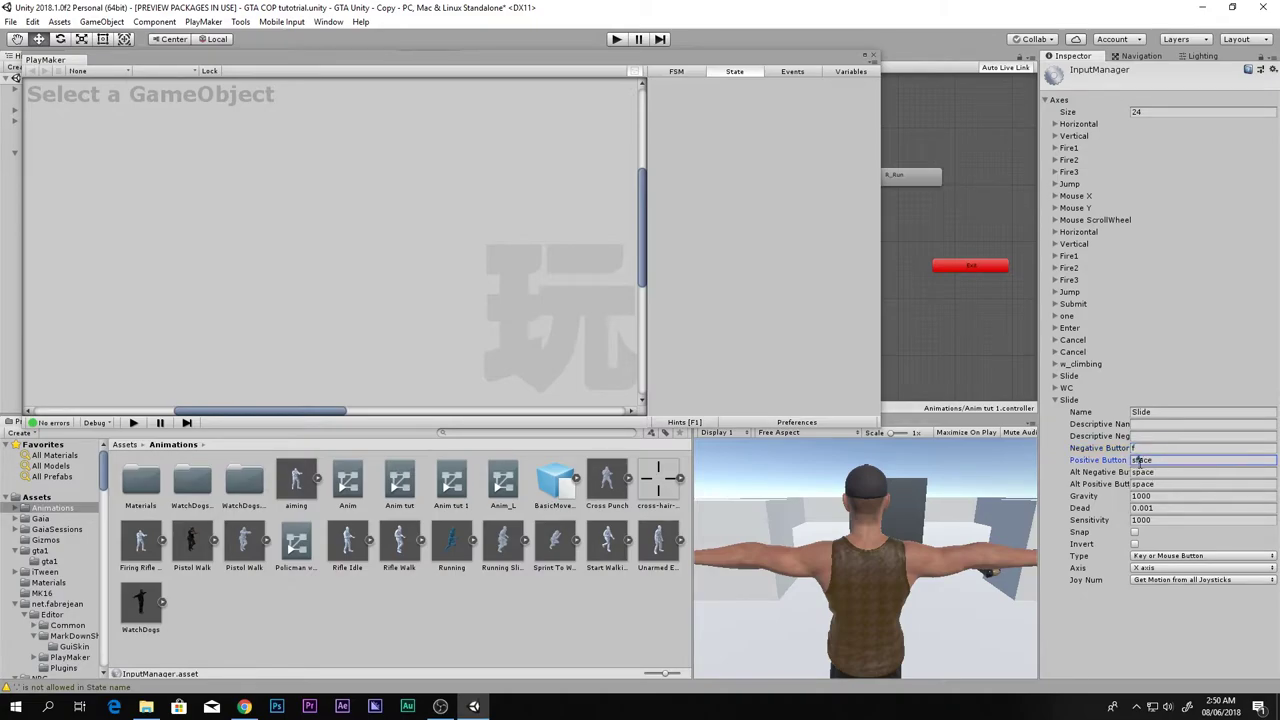
{"action": "type", "text": "f"}
{"action": "left_click", "coordinate": [1140, 472]}
{"action": "type", "text": "f"}
{"action": "left_click", "coordinate": [1148, 484]}
{"action": "type", "text": "f"}
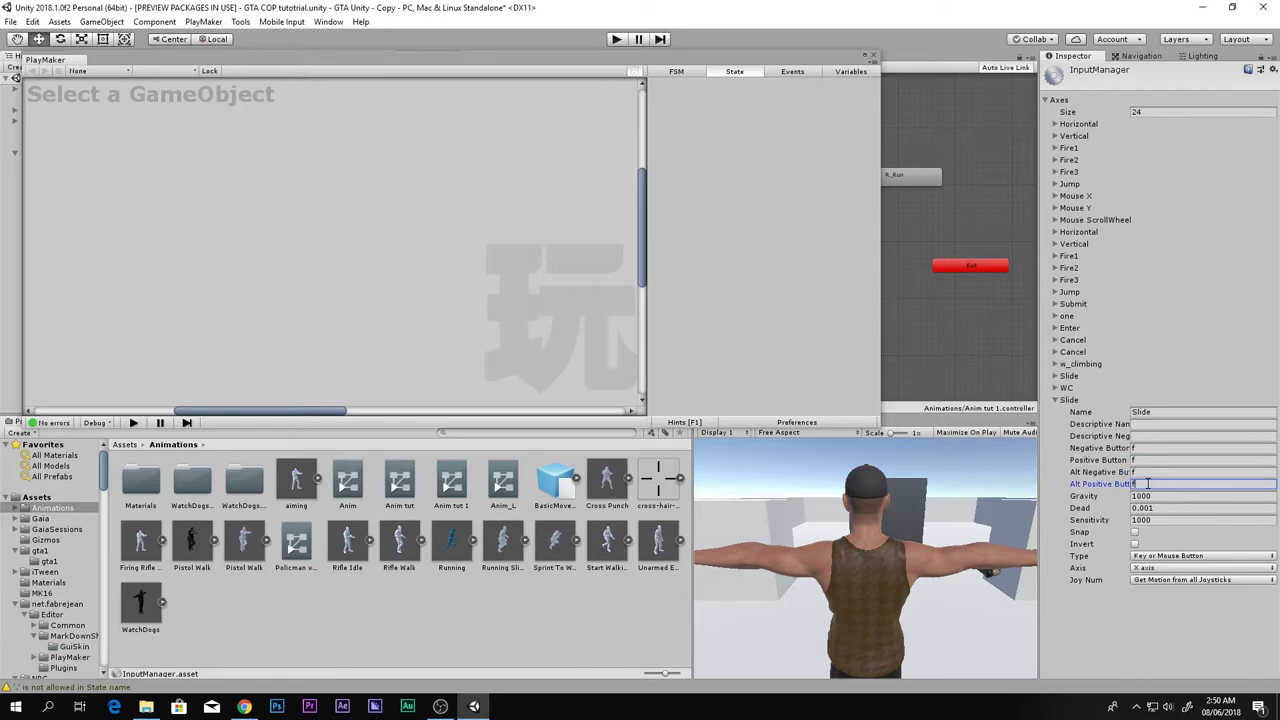
Step: Close the empty PlayMaker editor and reopen it on the Player object's first FSM
{"action": "left_click", "coordinate": [874, 56]}
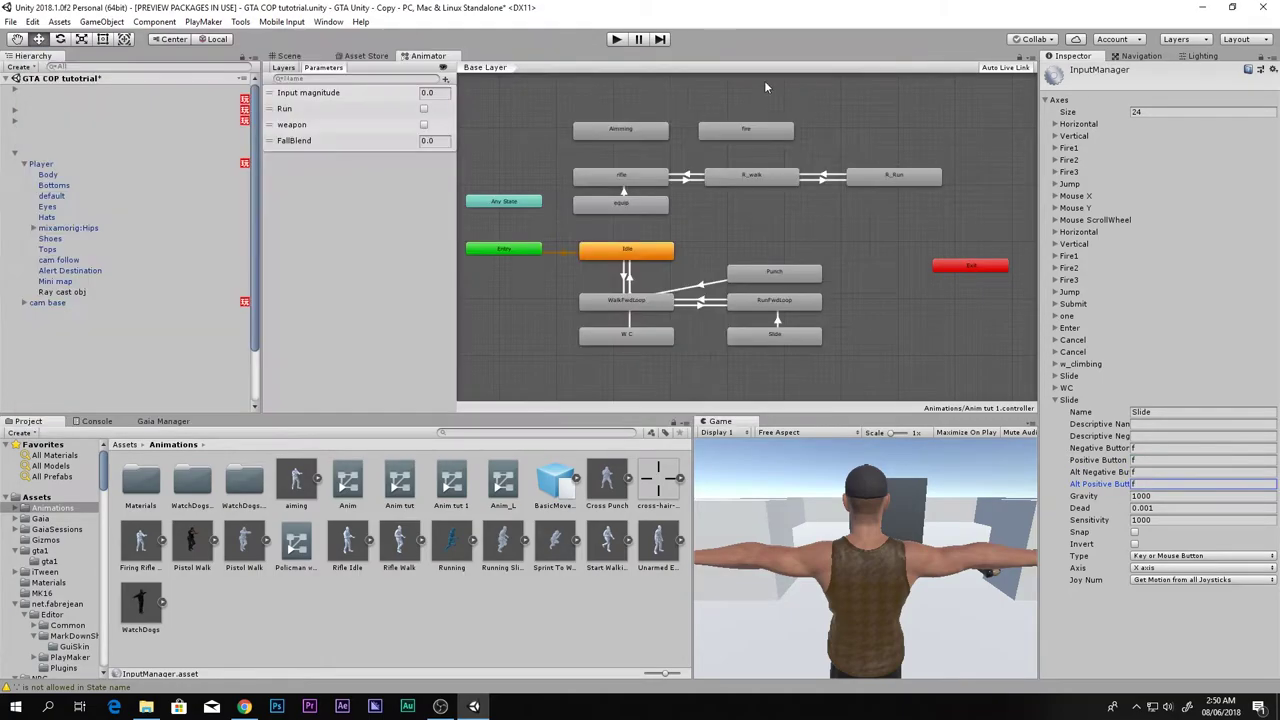
{"action": "left_click", "coordinate": [46, 165]}
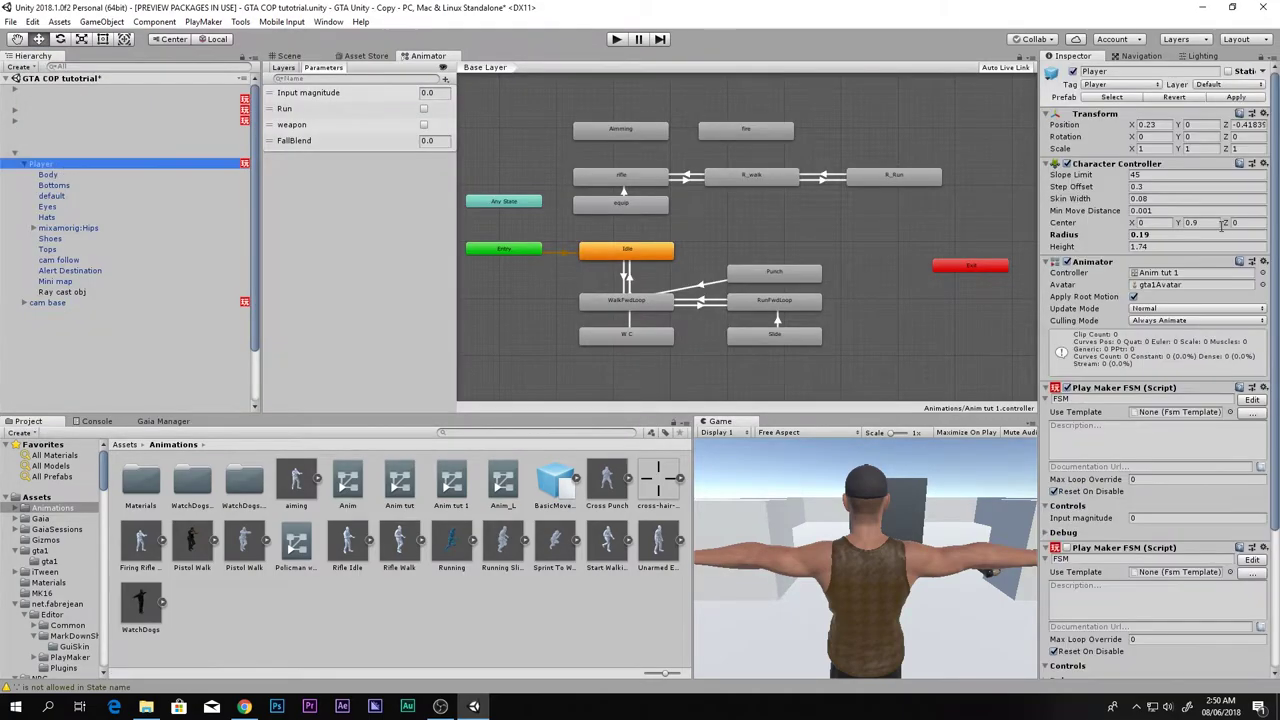
{"action": "left_click", "coordinate": [1252, 388]}
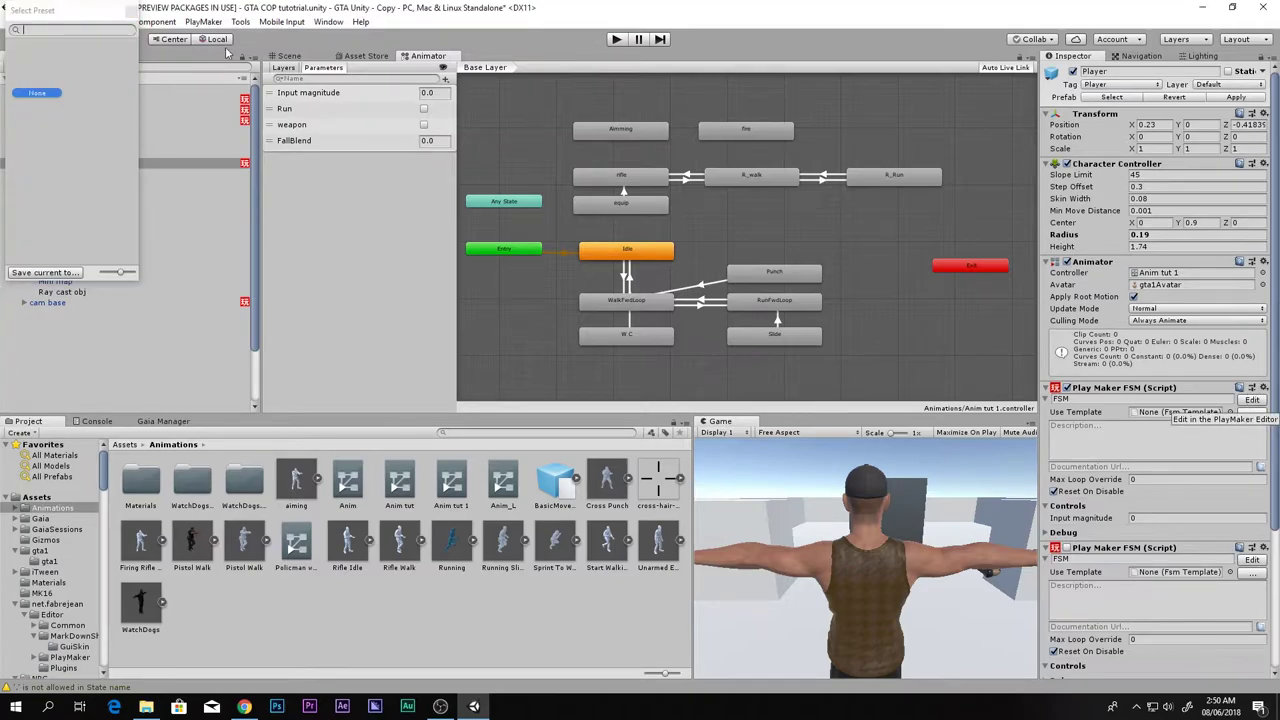
{"action": "left_click", "coordinate": [1252, 399]}
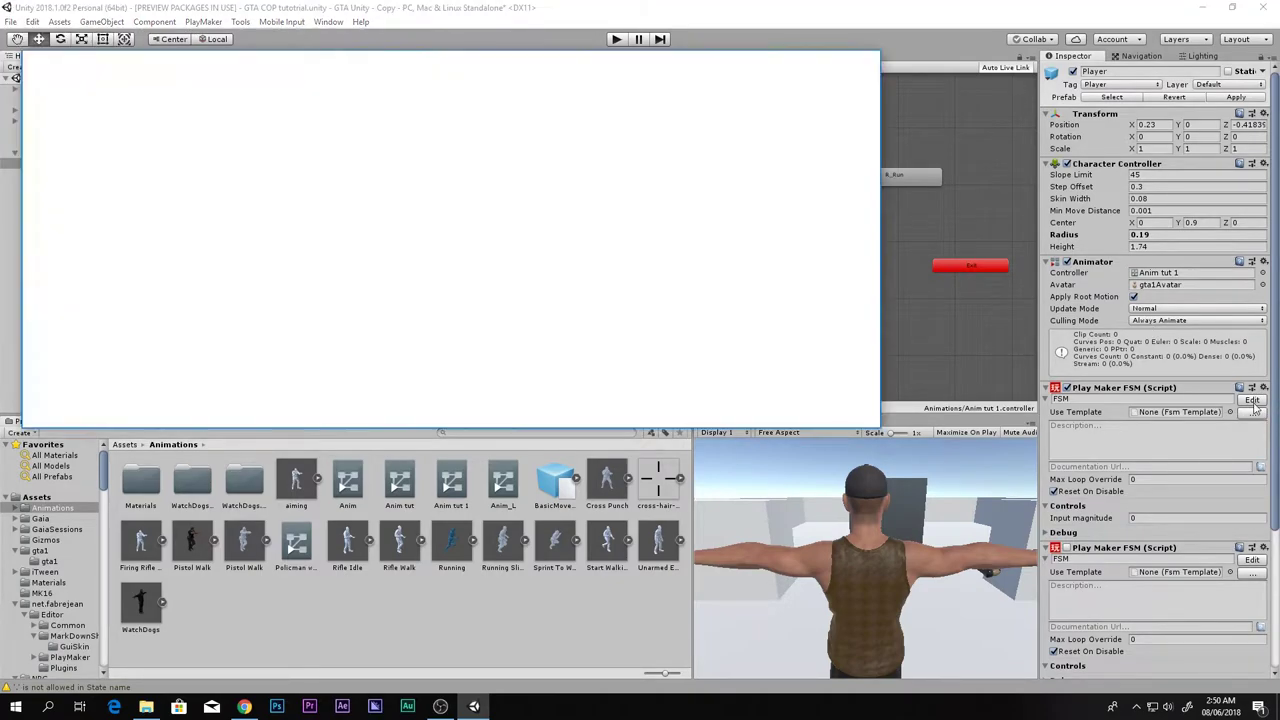
{"action": "left_click_drag", "start_coordinate": [372, 51], "coordinate": [526, 44]}
{"action": "scroll", "coordinate": [717, 271], "scroll_direction": "down", "scroll_amount": 1}
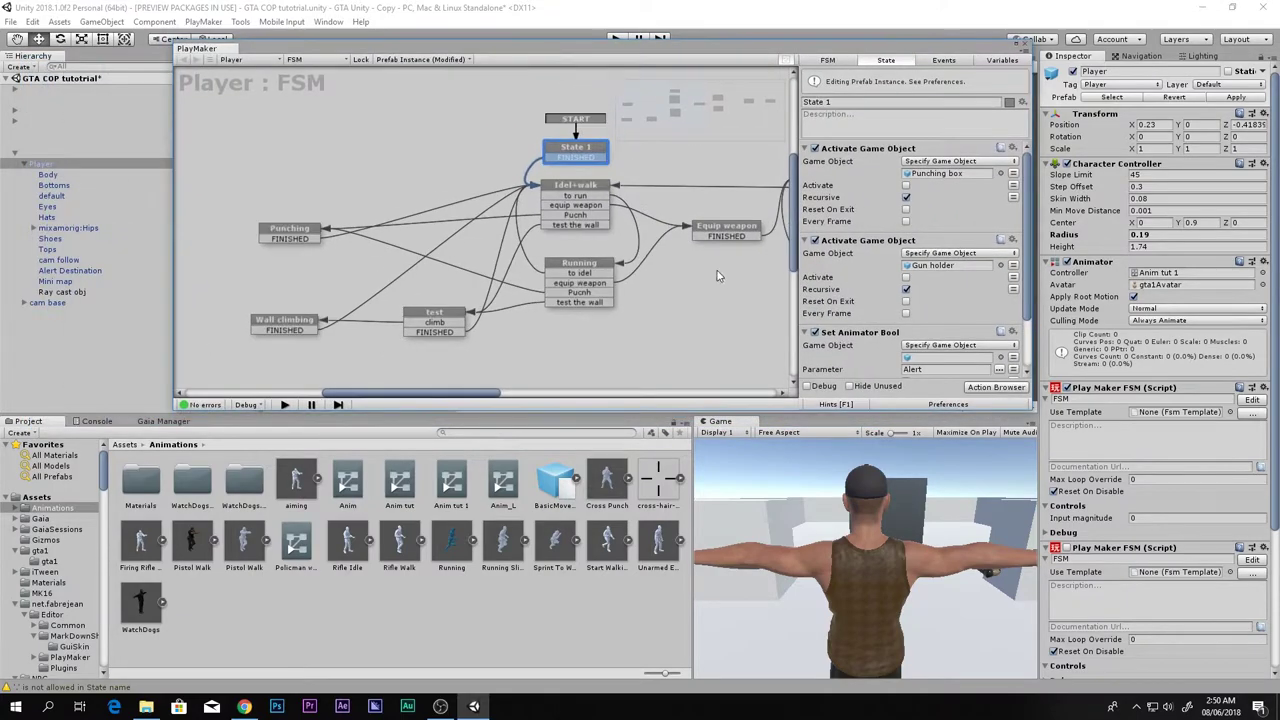
{"action": "scroll", "coordinate": [934, 313], "scroll_direction": "down", "scroll_amount": 2}
Step: Set the Running state's last Get Button Down action to button name Slide, sending a new event named slide
{"action": "left_click", "coordinate": [585, 270]}
{"action": "left_click", "coordinate": [910, 309]}
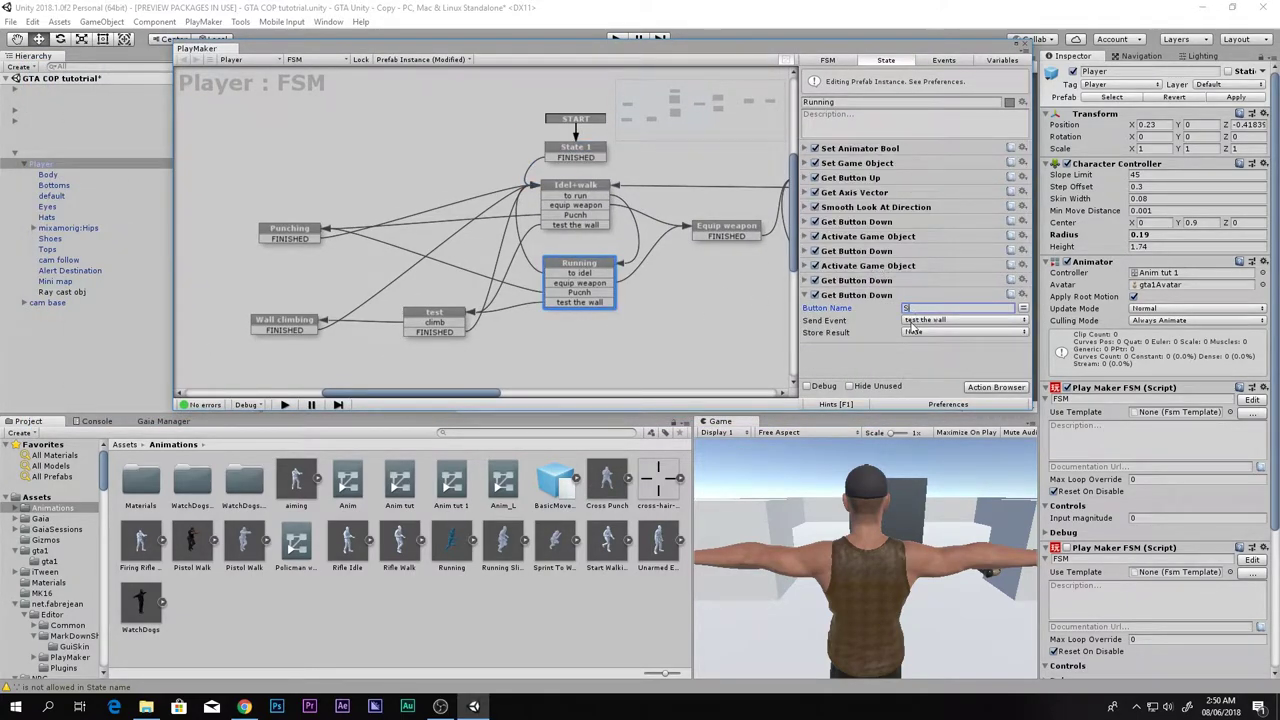
{"action": "left_click", "coordinate": [912, 321]}
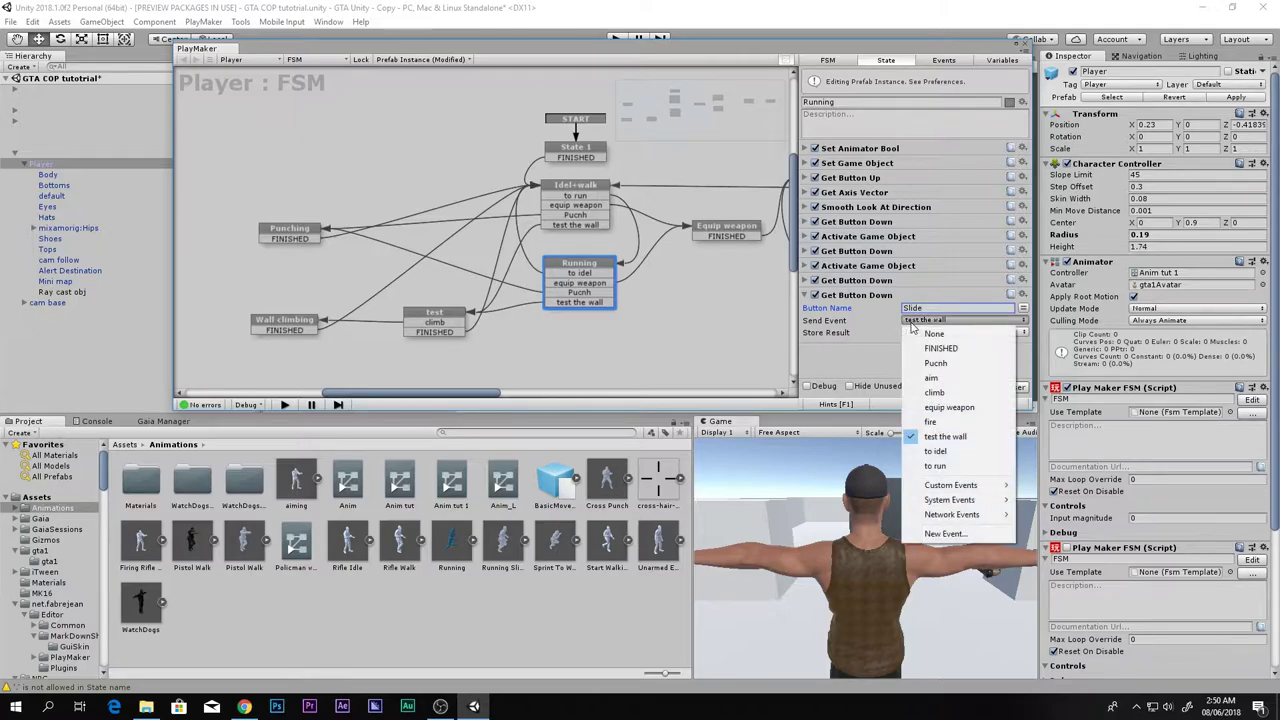
{"action": "left_click", "coordinate": [948, 533]}
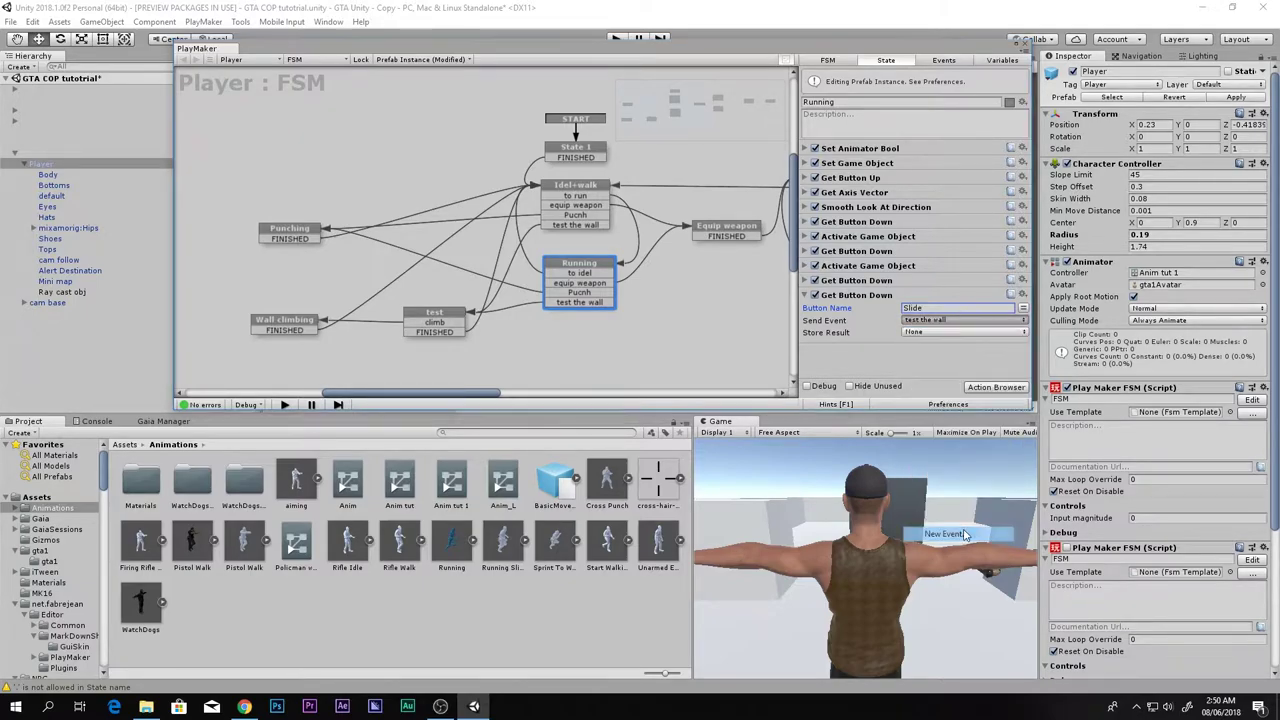
{"action": "type", "text": "slide"}
{"action": "key", "text": "Return"}
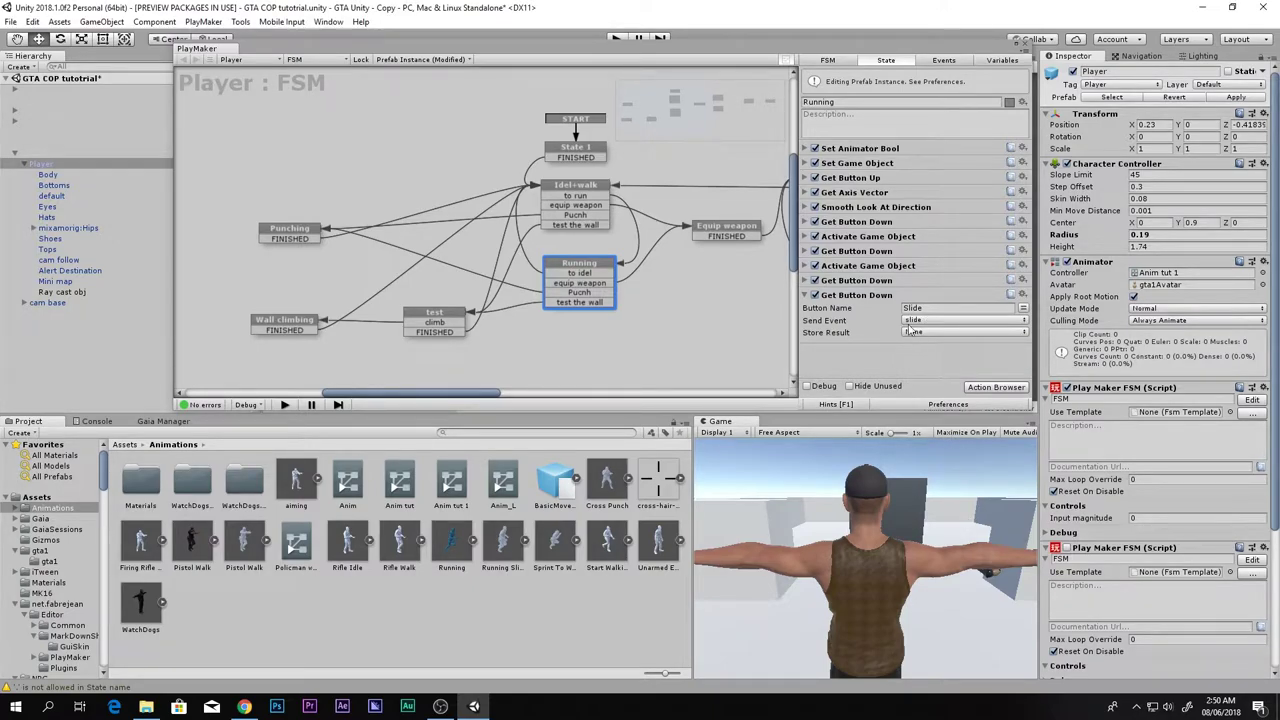
{"action": "left_click", "coordinate": [937, 307]}
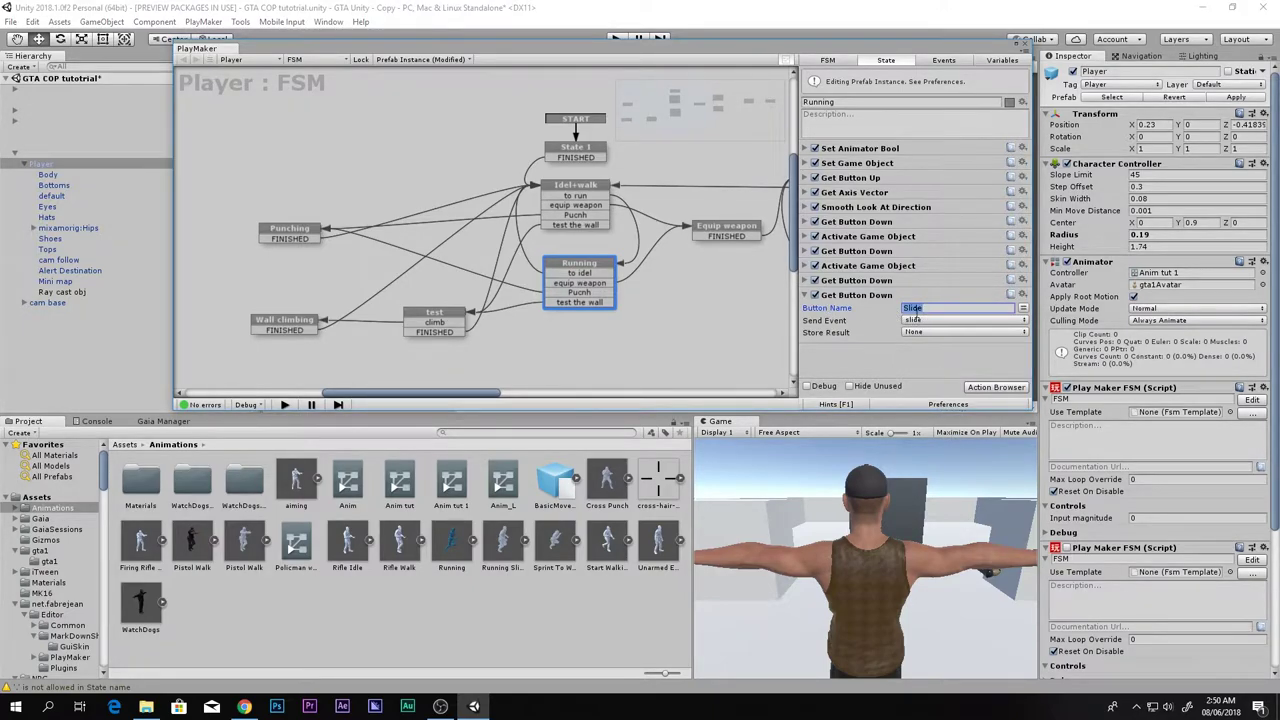
Step: Add a slide transition to the Running state
{"action": "middle_click_drag", "start_coordinate": [394, 272], "coordinate": [427, 237]}
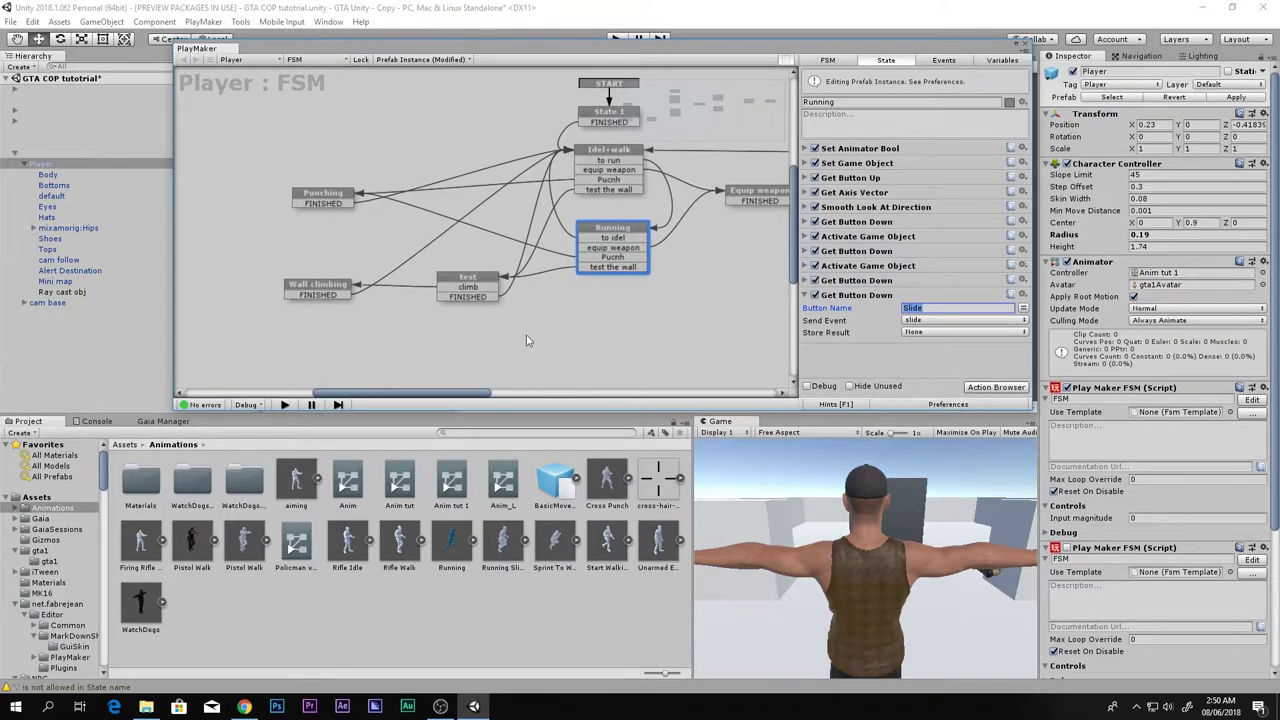
{"action": "left_click", "coordinate": [530, 337]}
{"action": "right_click", "coordinate": [609, 231]}
{"action": "mouse_move", "coordinate": [647, 243]}
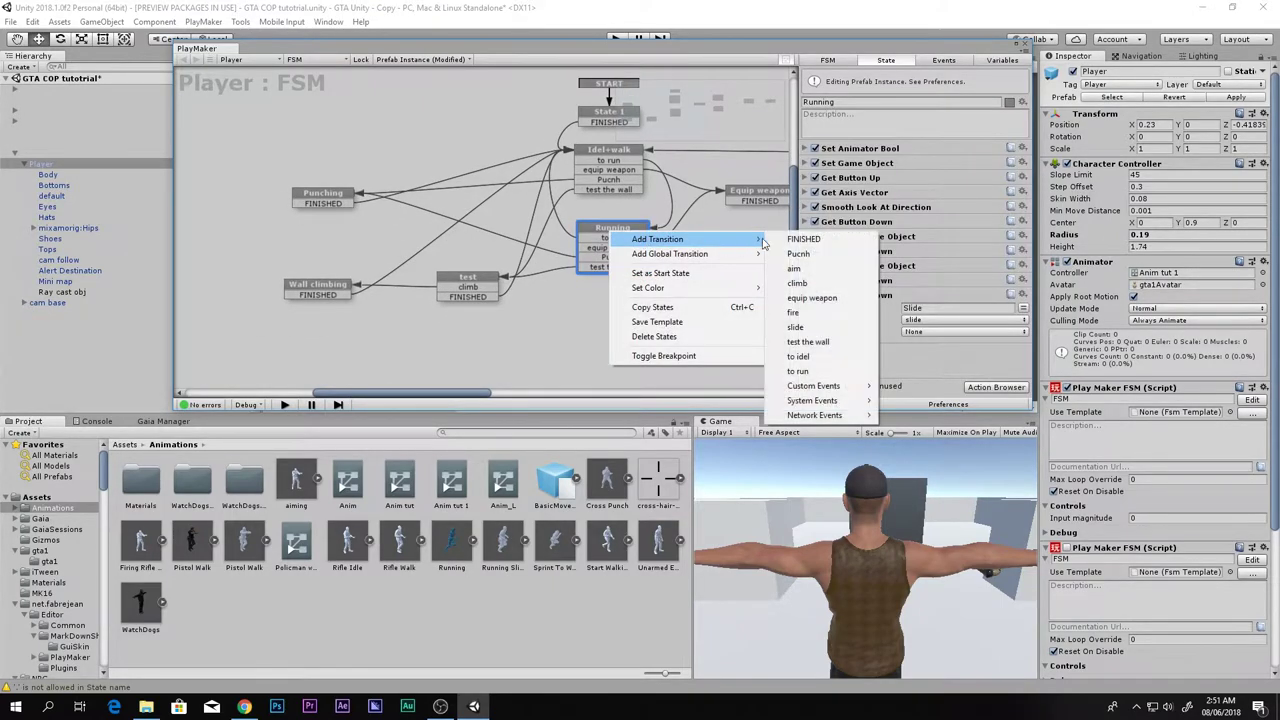
{"action": "left_click", "coordinate": [817, 328]}
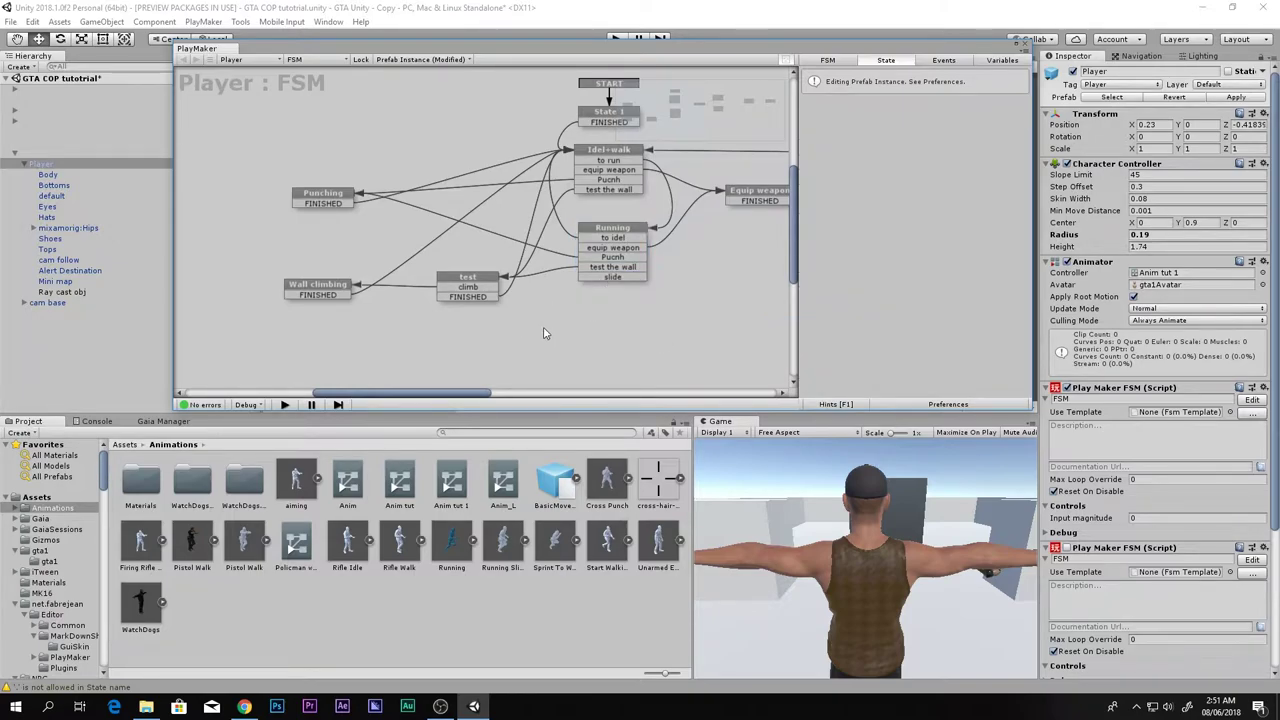
Step: Create a new state below Running, link the slide transition to it and name it Sliding
{"action": "left_click", "coordinate": [543, 327], "text": "ctrl"}
{"action": "left_click_drag", "start_coordinate": [613, 278], "coordinate": [588, 334]}
{"action": "left_click_drag", "start_coordinate": [587, 334], "coordinate": [561, 351]}
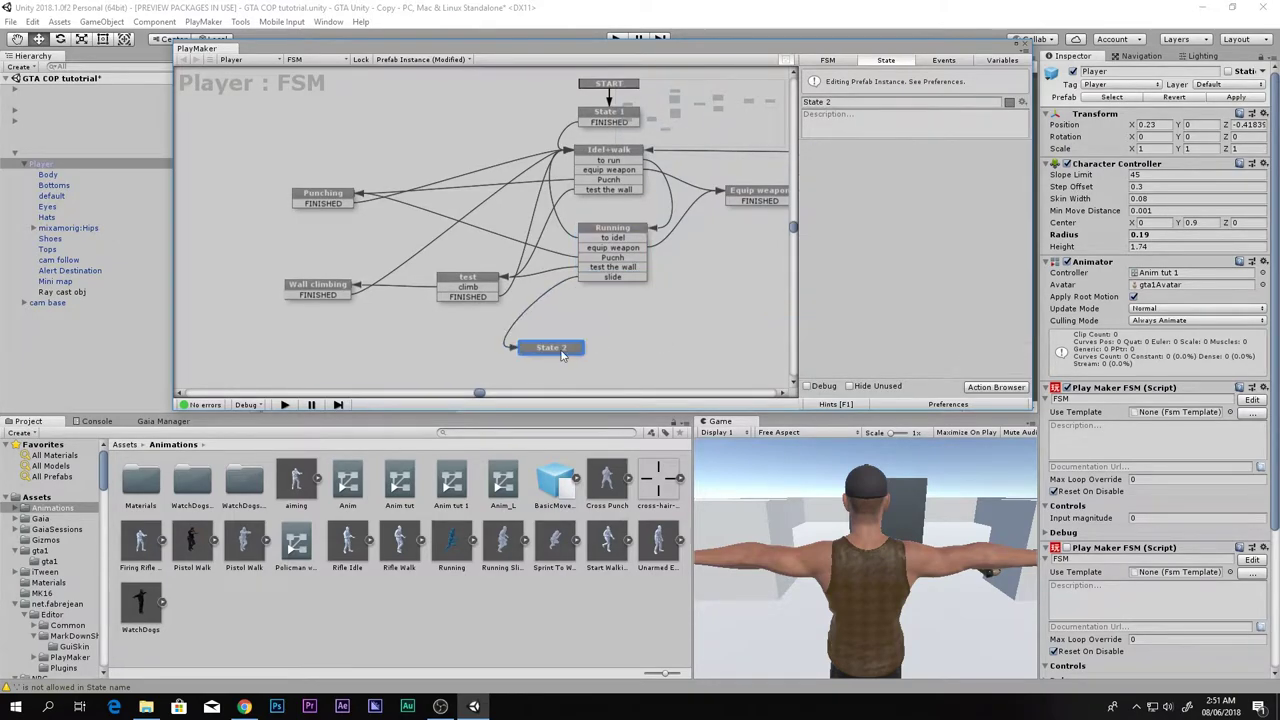
{"action": "left_click", "coordinate": [828, 102]}
{"action": "type", "text": "Slid"}
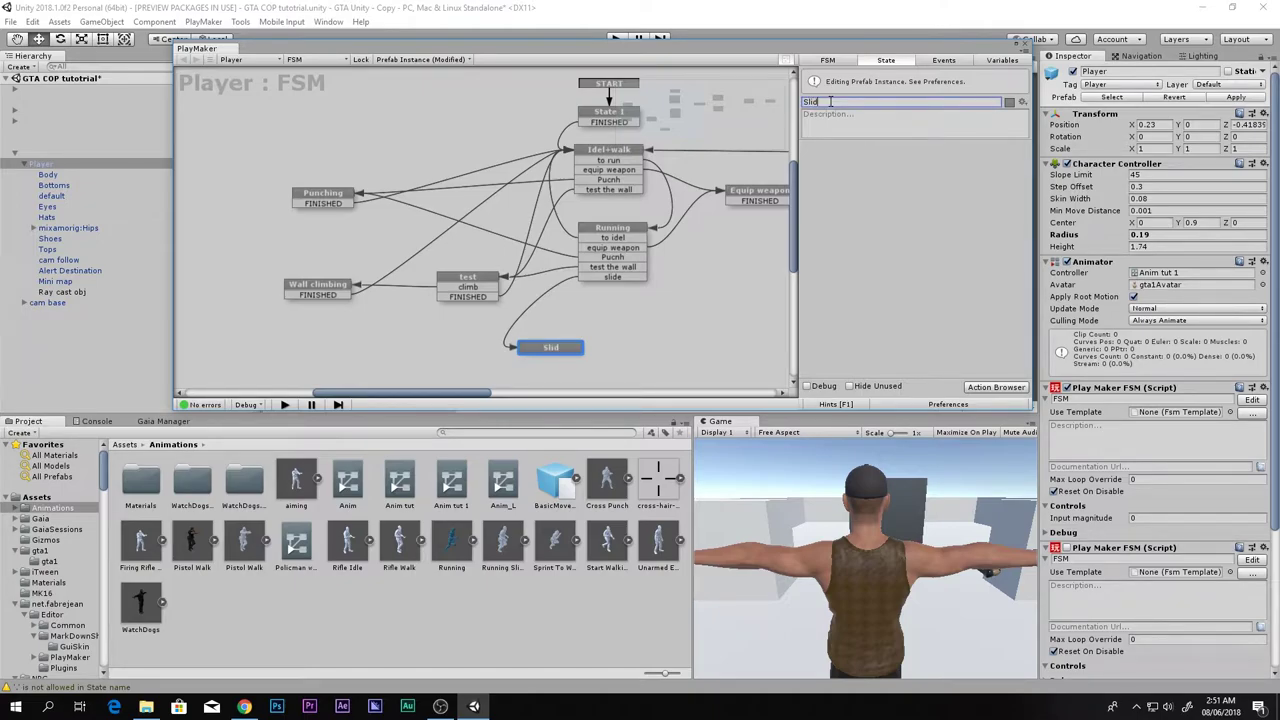
{"action": "type", "text": "ing"}
Step: Add an Animator Cross Fade action to the Sliding state
{"action": "double_click", "coordinate": [878, 204]}
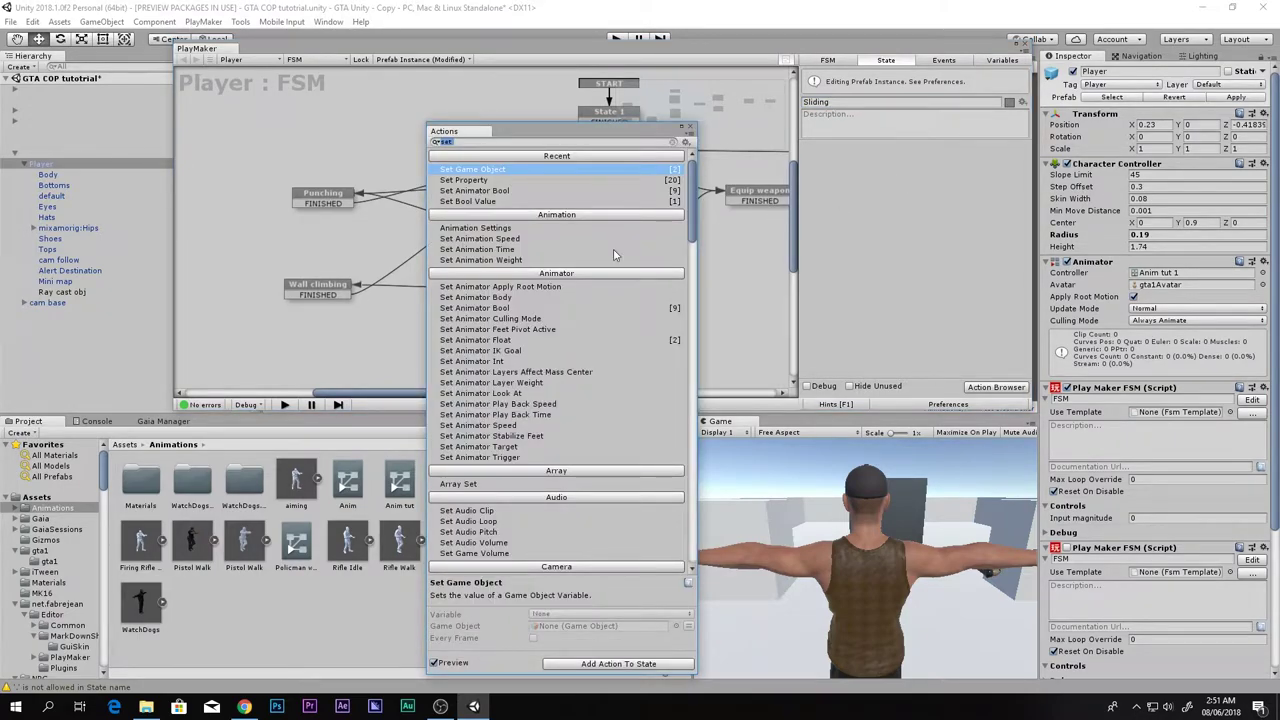
{"action": "type", "text": "anim"}
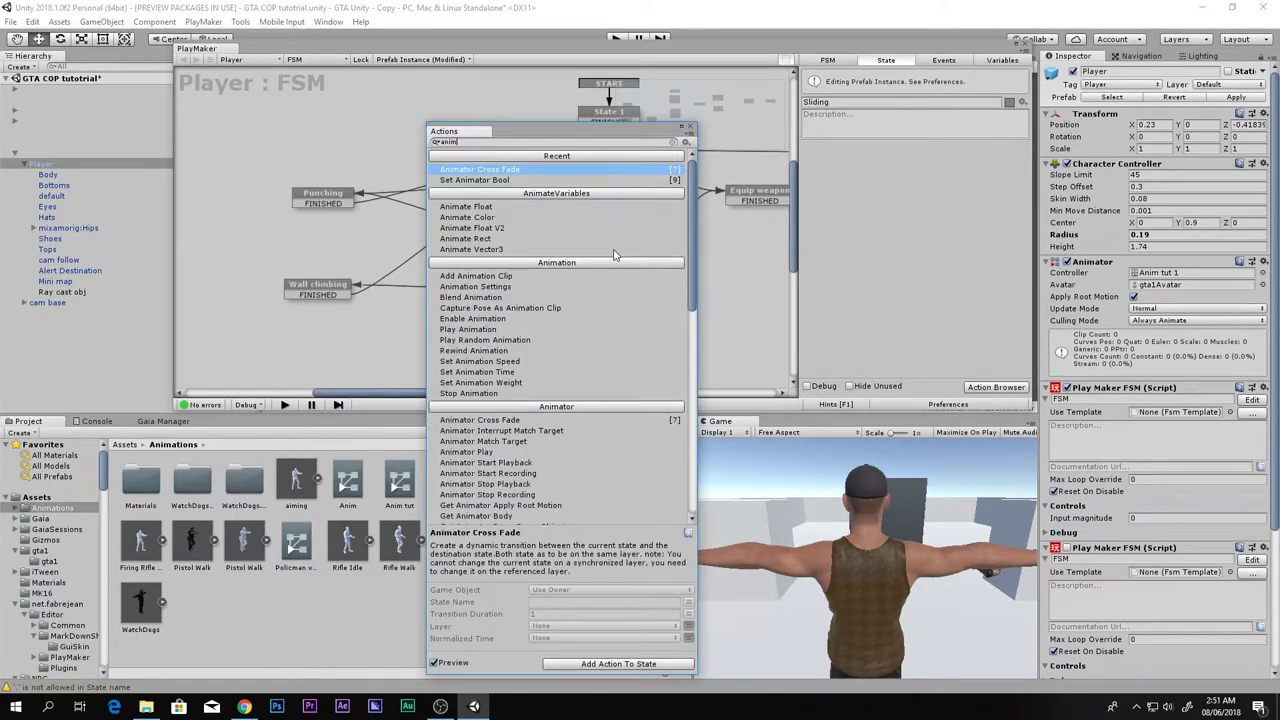
{"action": "key", "text": "Return"}
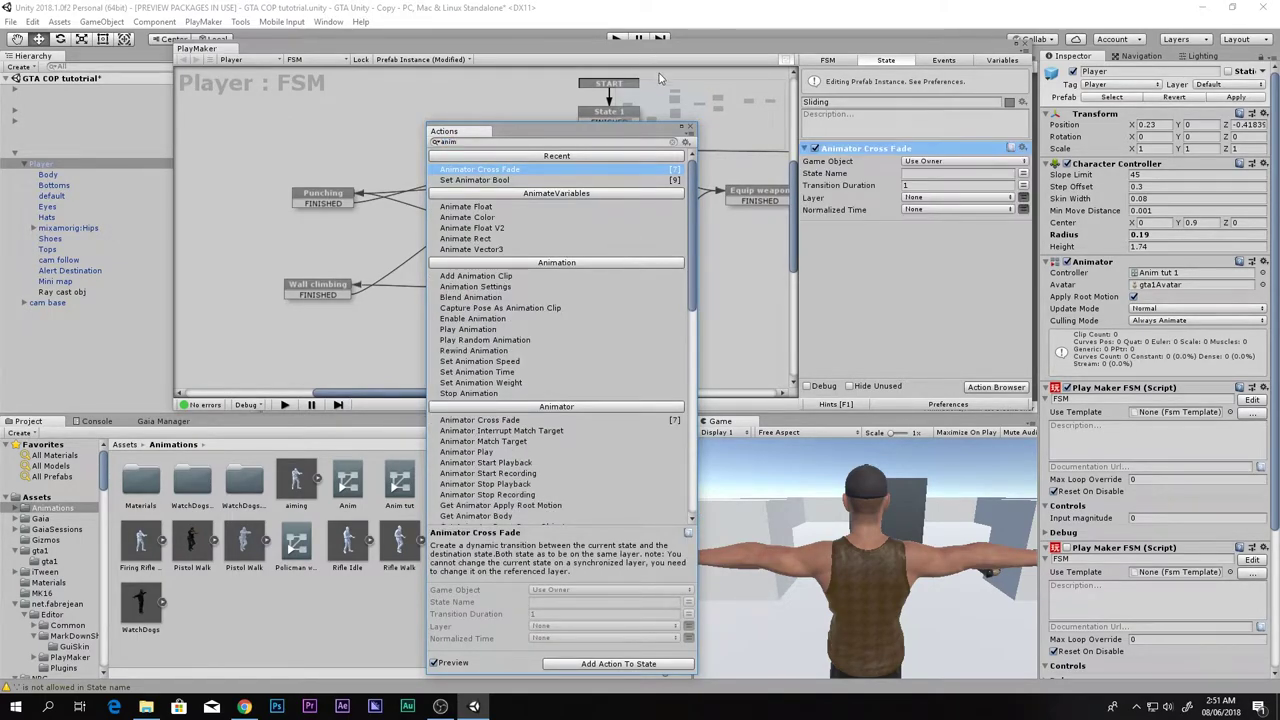
{"action": "left_click", "coordinate": [689, 125]}
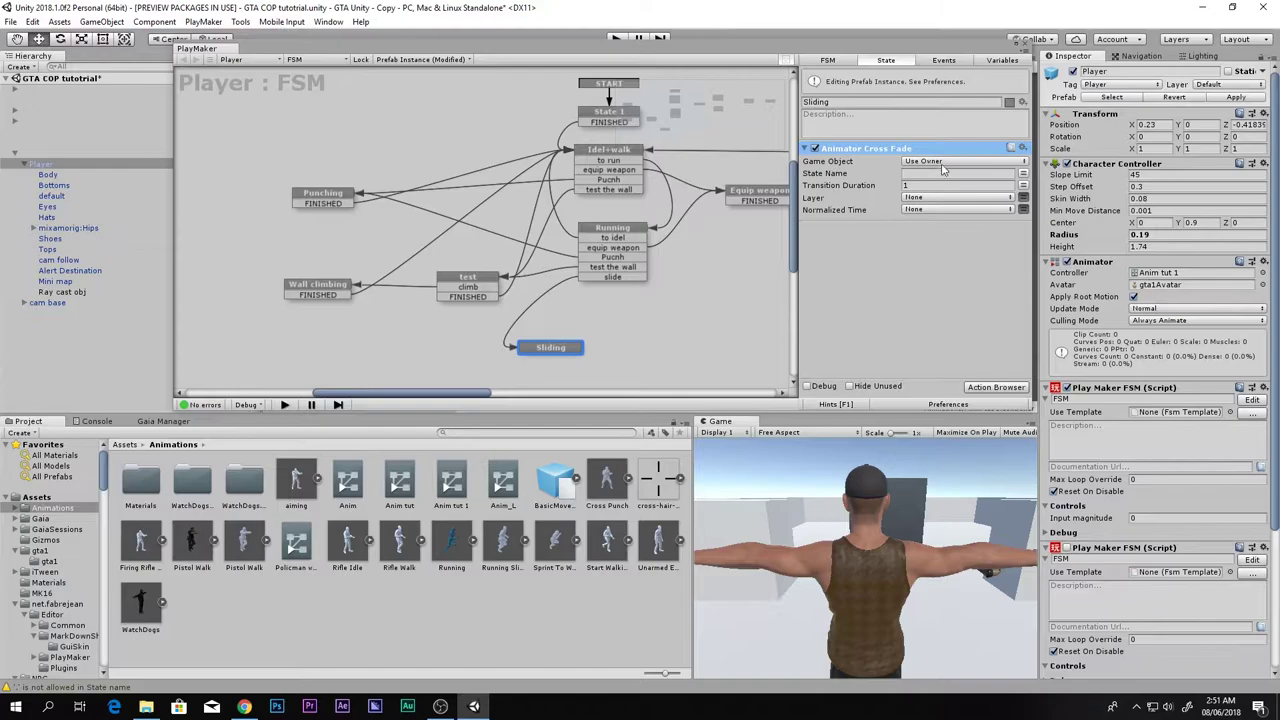
Step: Set the Animator Cross Fade action's state name to Slide and its transition duration to 0.1
{"action": "left_click", "coordinate": [540, 348]}
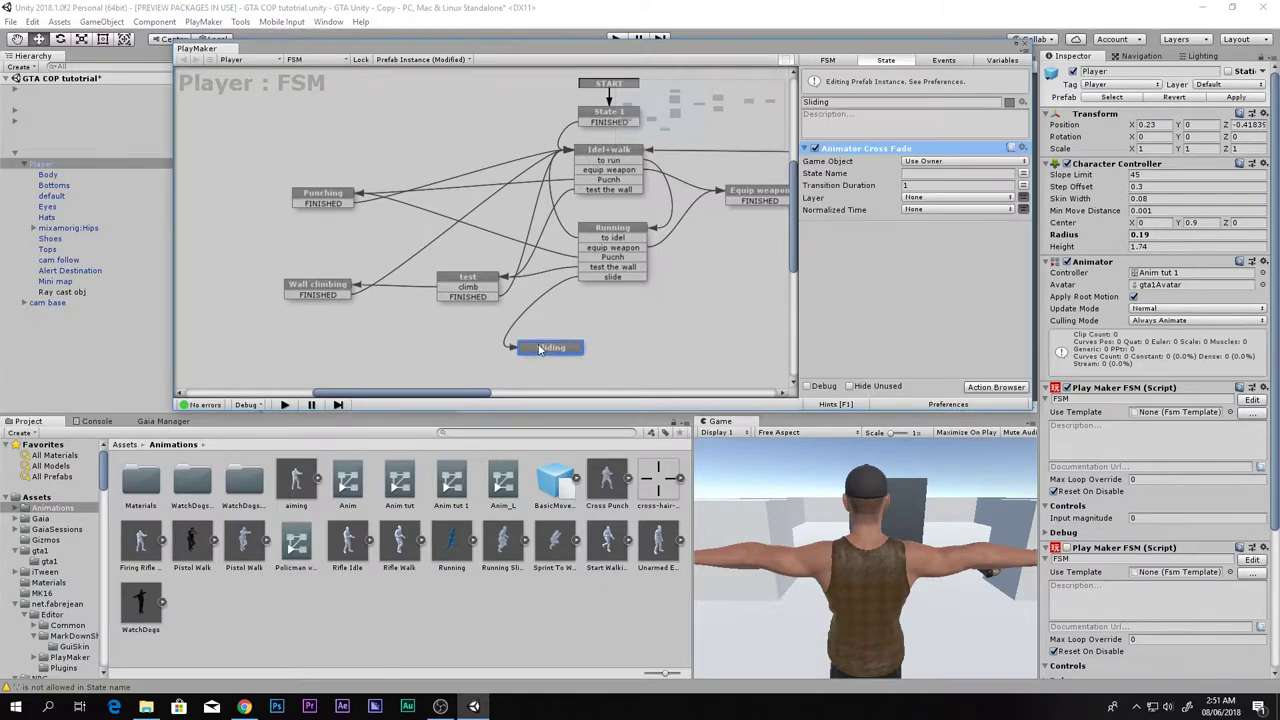
{"action": "left_click_drag", "start_coordinate": [735, 56], "coordinate": [721, 377]}
{"action": "scroll", "coordinate": [845, 250], "scroll_direction": "up", "scroll_amount": 3}
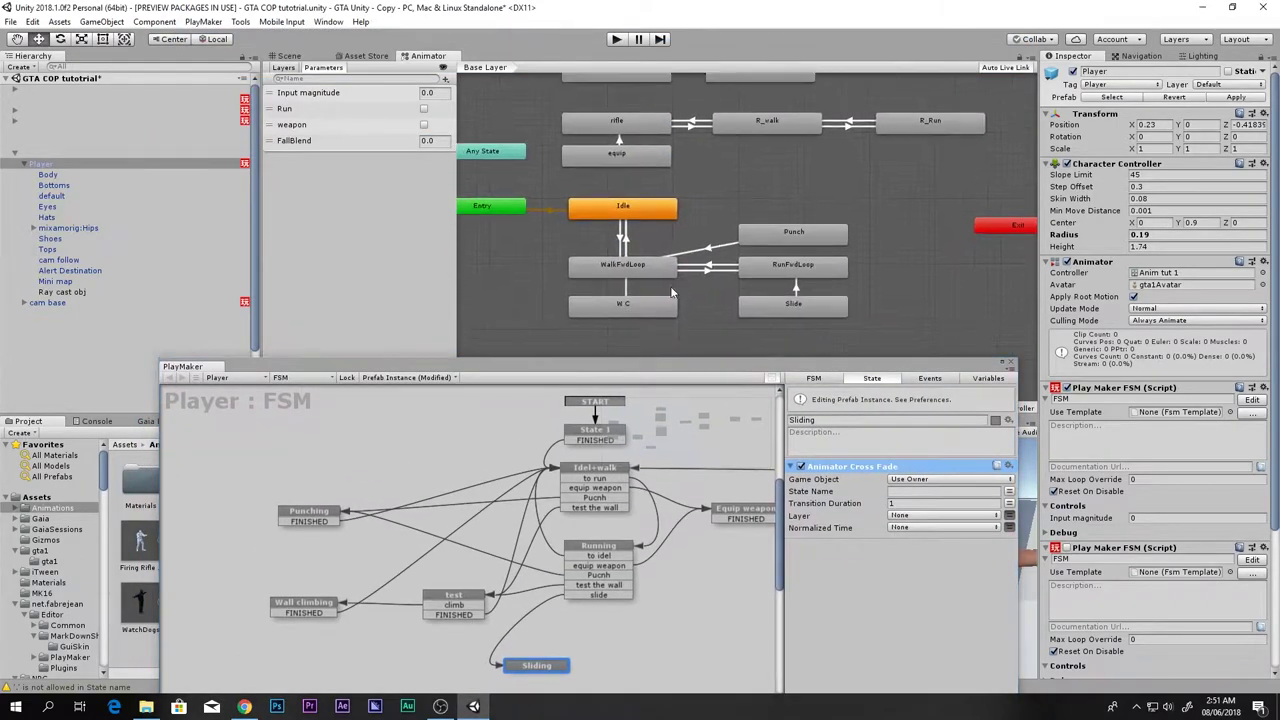
{"action": "left_click", "coordinate": [929, 491]}
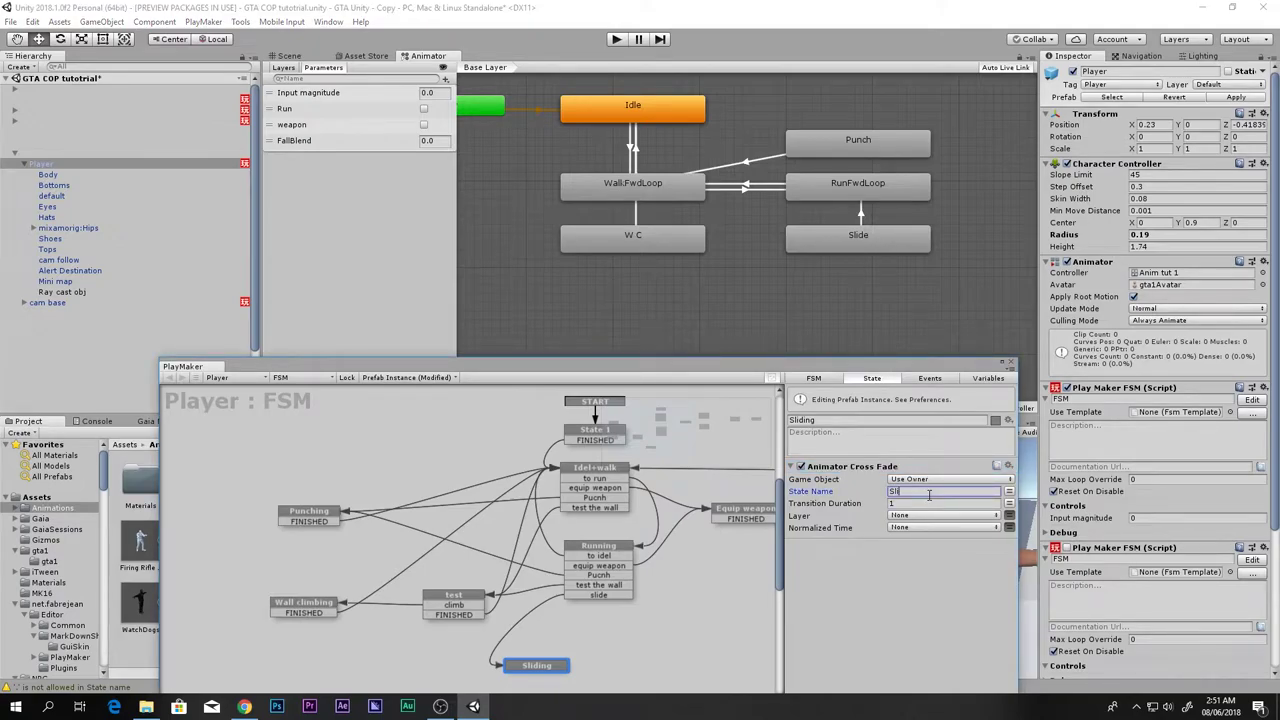
{"action": "left_click", "coordinate": [914, 503]}
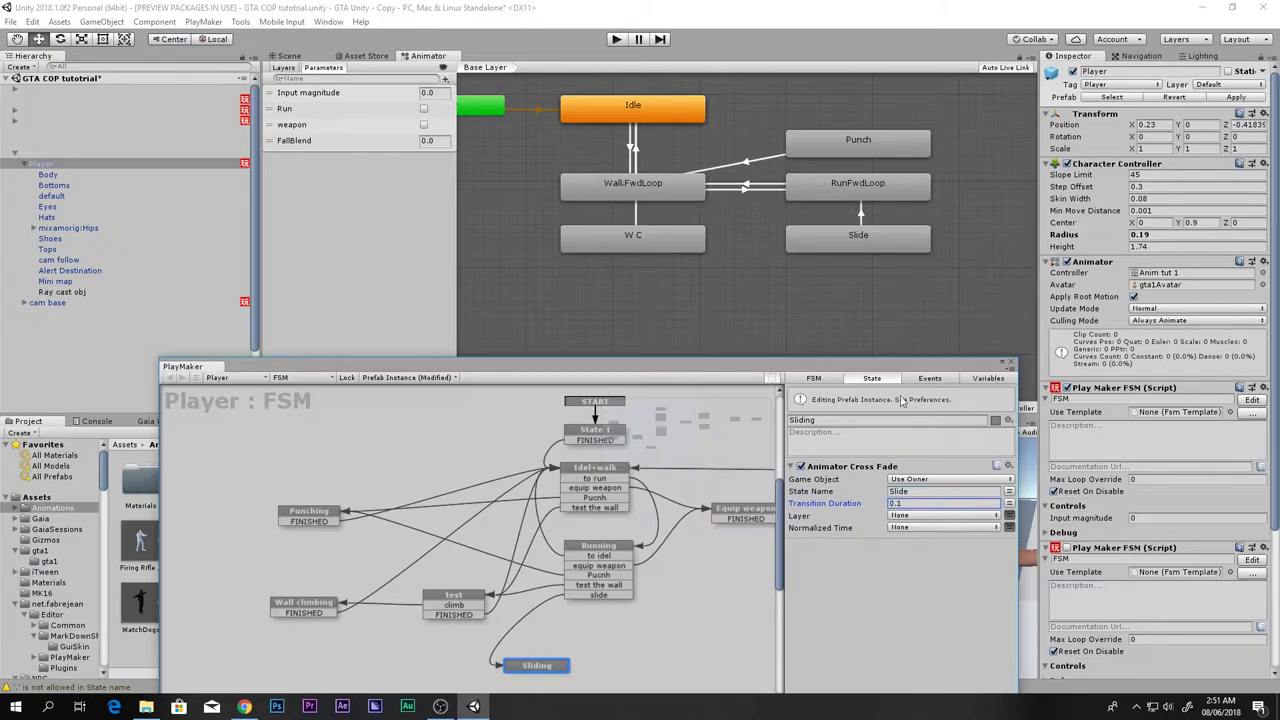
Step: Add a Wait action to the Sliding state below the Animator Cross Fade
{"action": "left_click_drag", "start_coordinate": [890, 367], "coordinate": [890, 247]}
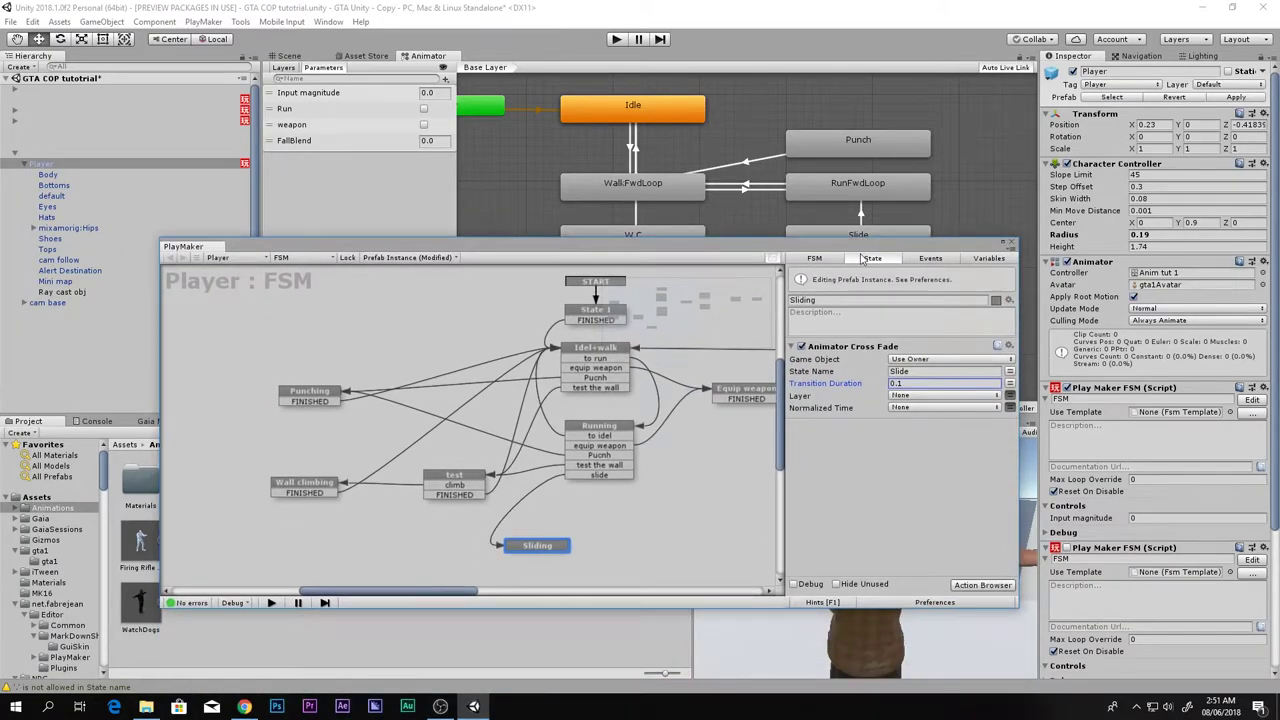
{"action": "key", "text": "grave"}
{"action": "type", "text": "wa"}
{"action": "key", "text": "Return"}
{"action": "left_click", "coordinate": [690, 128]}
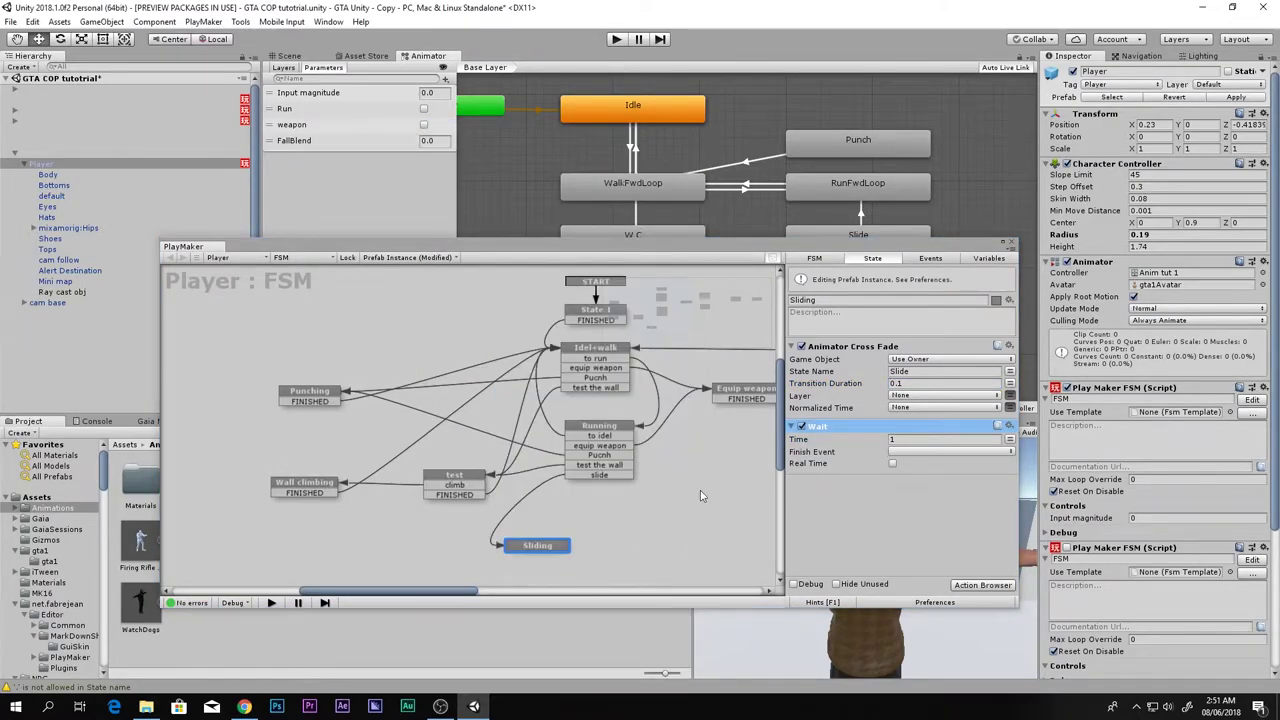
Step: Open the animation clip behind the animator's Slide state to check its length
{"action": "left_click_drag", "start_coordinate": [990, 244], "coordinate": [889, 260]}
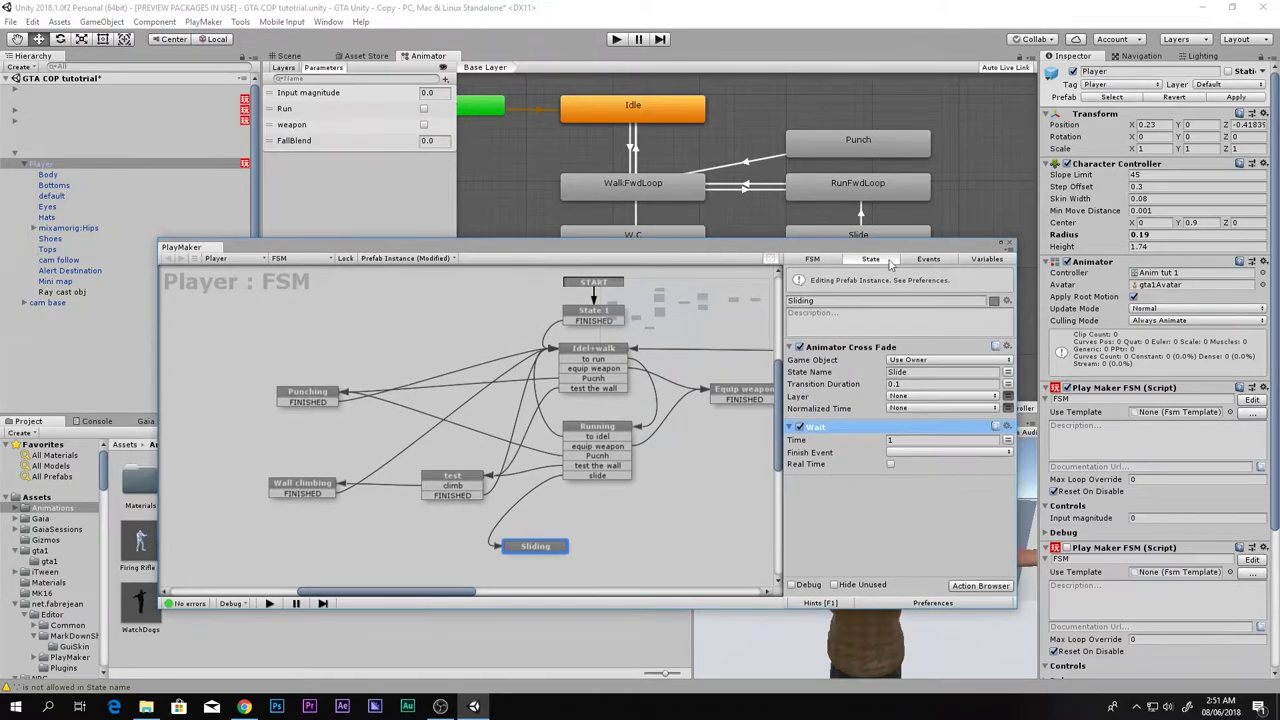
{"action": "double_click", "coordinate": [860, 238]}
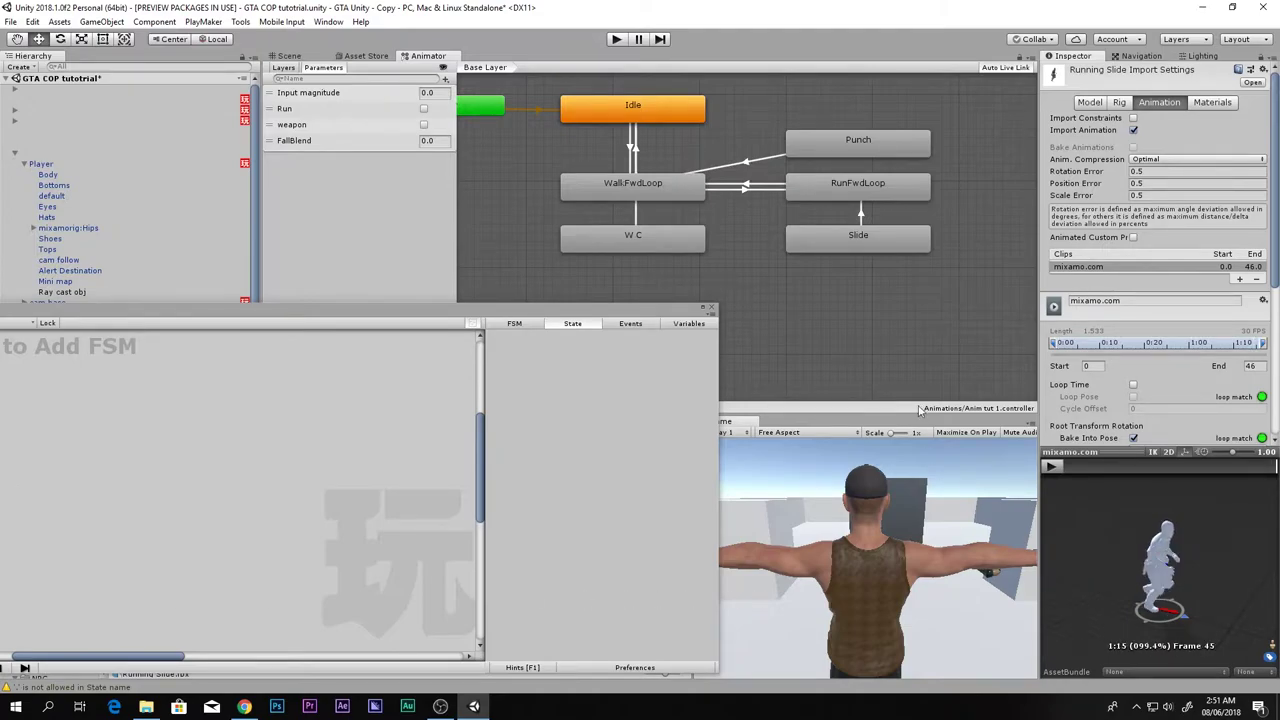
{"action": "left_click_drag", "start_coordinate": [631, 318], "coordinate": [1060, 259]}
Step: Set the finish event of the Sliding state's Wait action to FINISHED in the Player FSM
{"action": "left_click", "coordinate": [89, 163]}
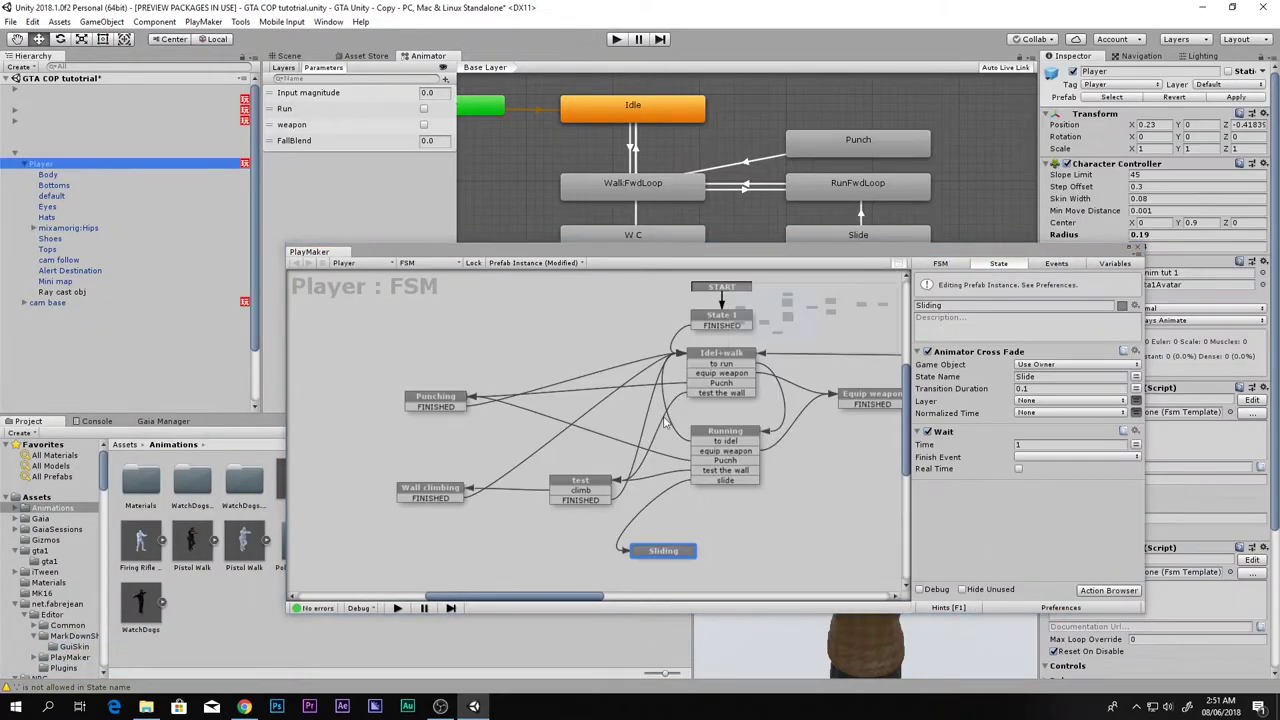
{"action": "left_click", "coordinate": [1048, 457]}
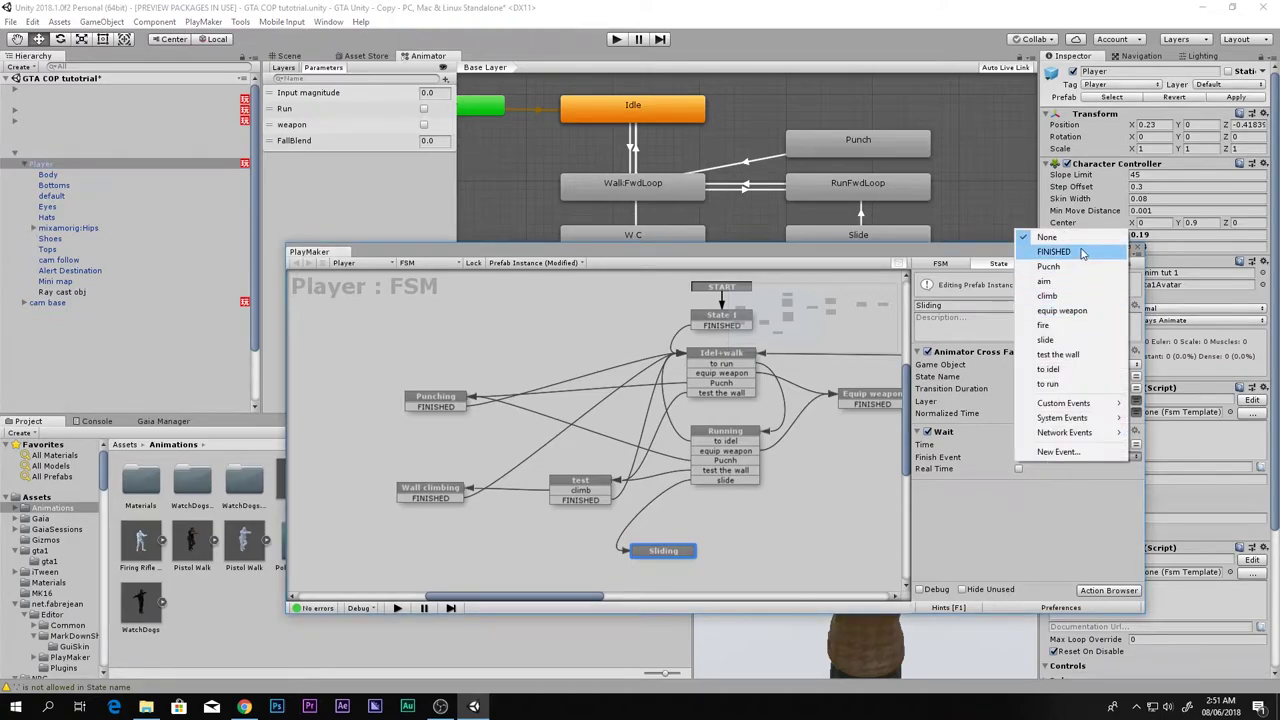
{"action": "left_click", "coordinate": [1057, 250]}
Step: Add a FINISHED transition to the Sliding state and connect it to the Running state
{"action": "right_click", "coordinate": [660, 550]}
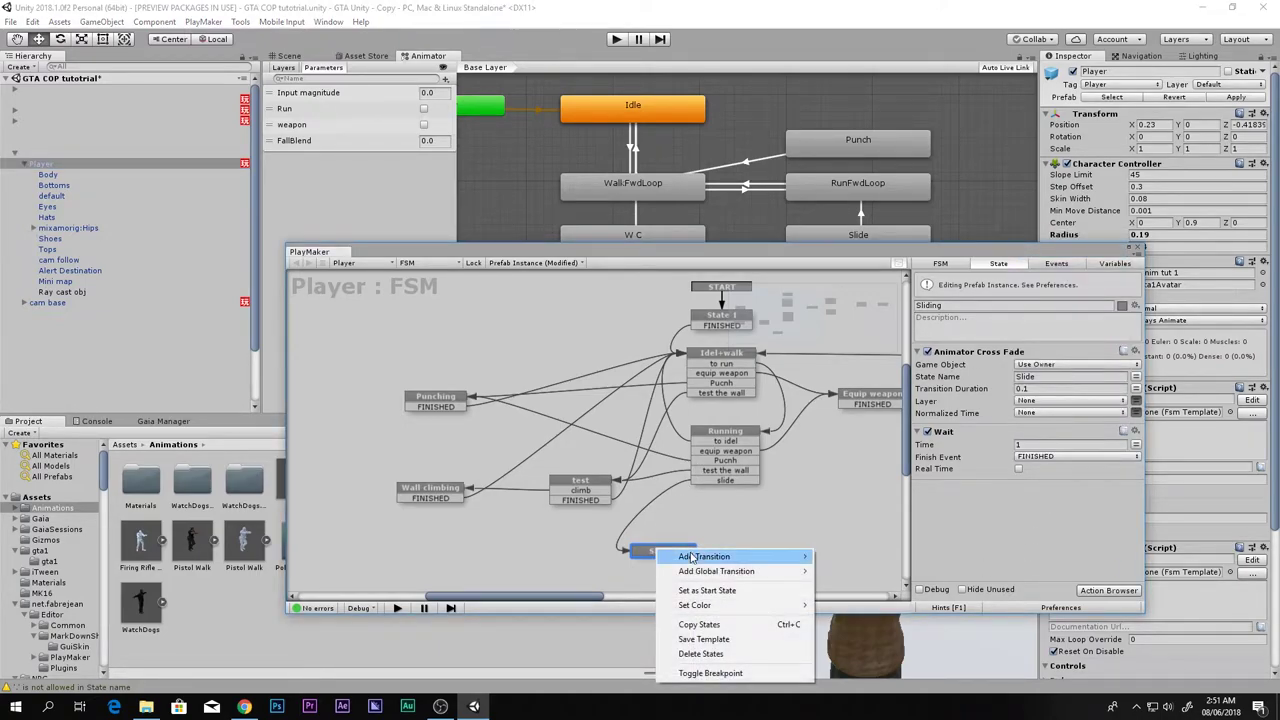
{"action": "mouse_move", "coordinate": [700, 556]}
{"action": "left_click", "coordinate": [850, 380]}
{"action": "left_click_drag", "start_coordinate": [677, 560], "coordinate": [727, 437]}
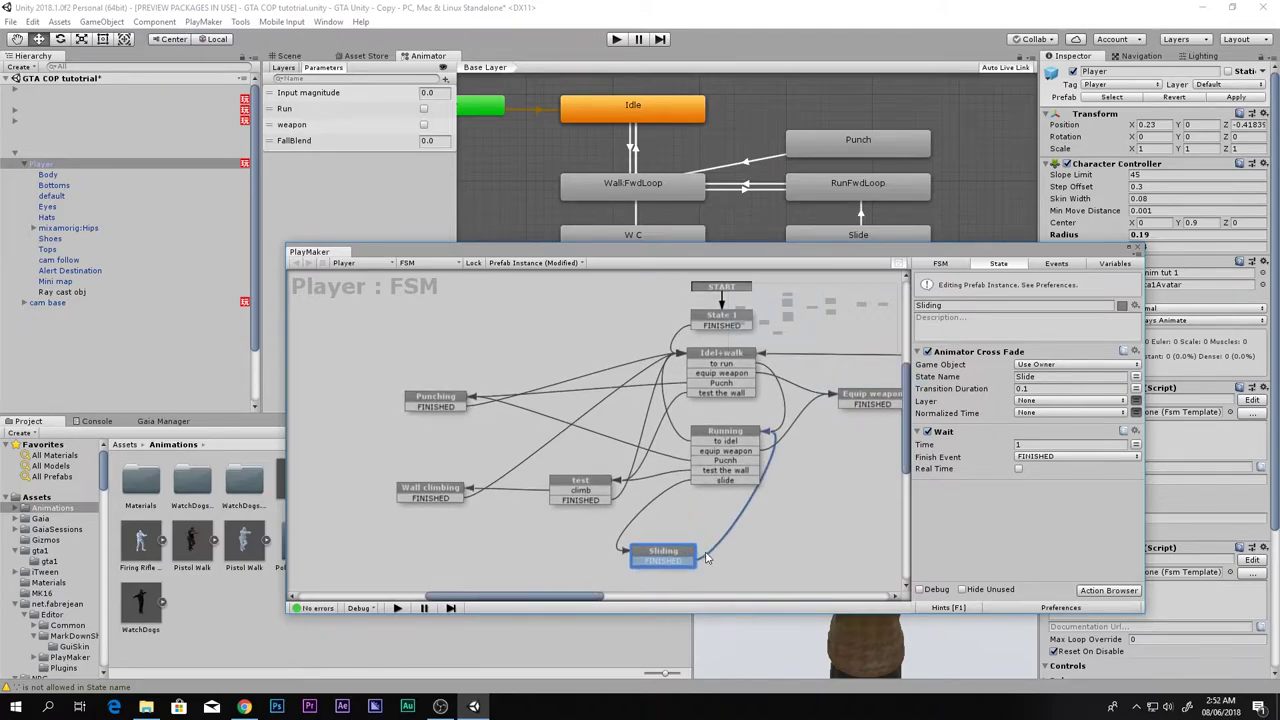
Step: Set the Sliding state's Wait time to 3 and close the PlayMaker editor
{"action": "left_click", "coordinate": [1025, 445]}
{"action": "key", "text": "BackSpace"}
{"action": "type", "text": "3"}
{"action": "left_click", "coordinate": [1140, 250]}
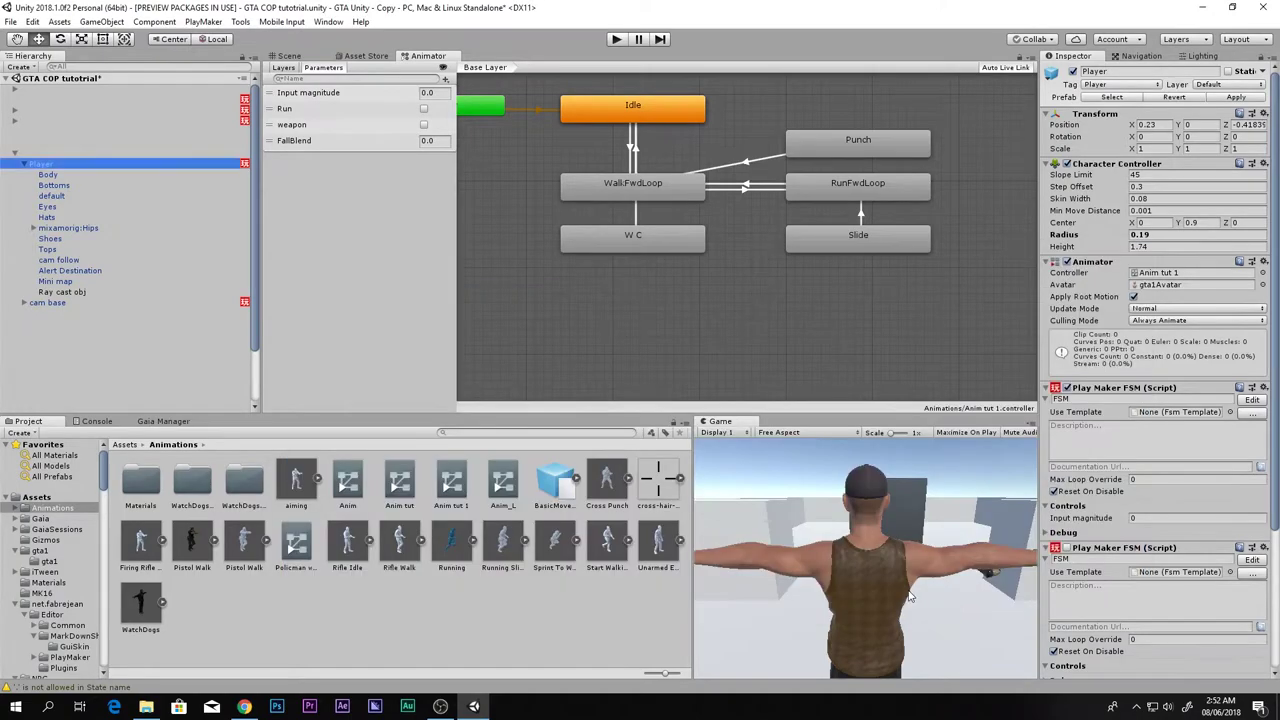
Step: Play-test the game by running the player around the level and triggering the slide several times, and stop playback
{"action": "left_click", "coordinate": [616, 38]}
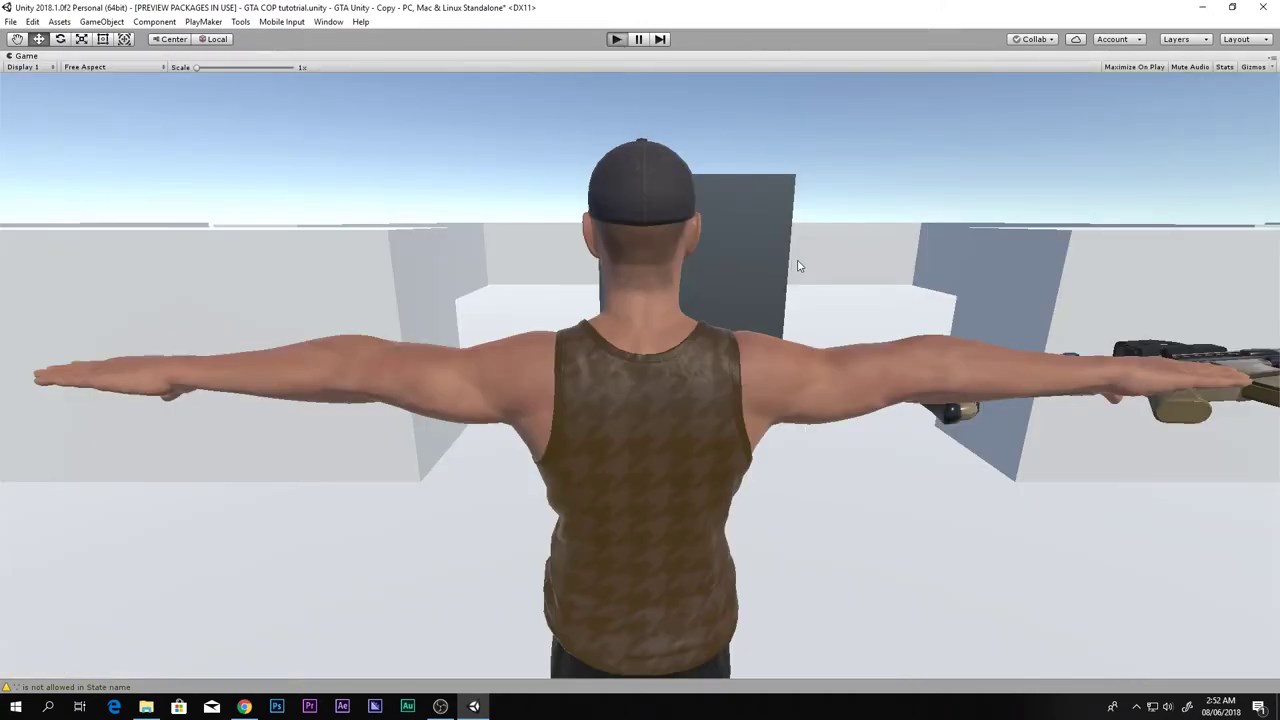
{"action": "key", "text": "w"}
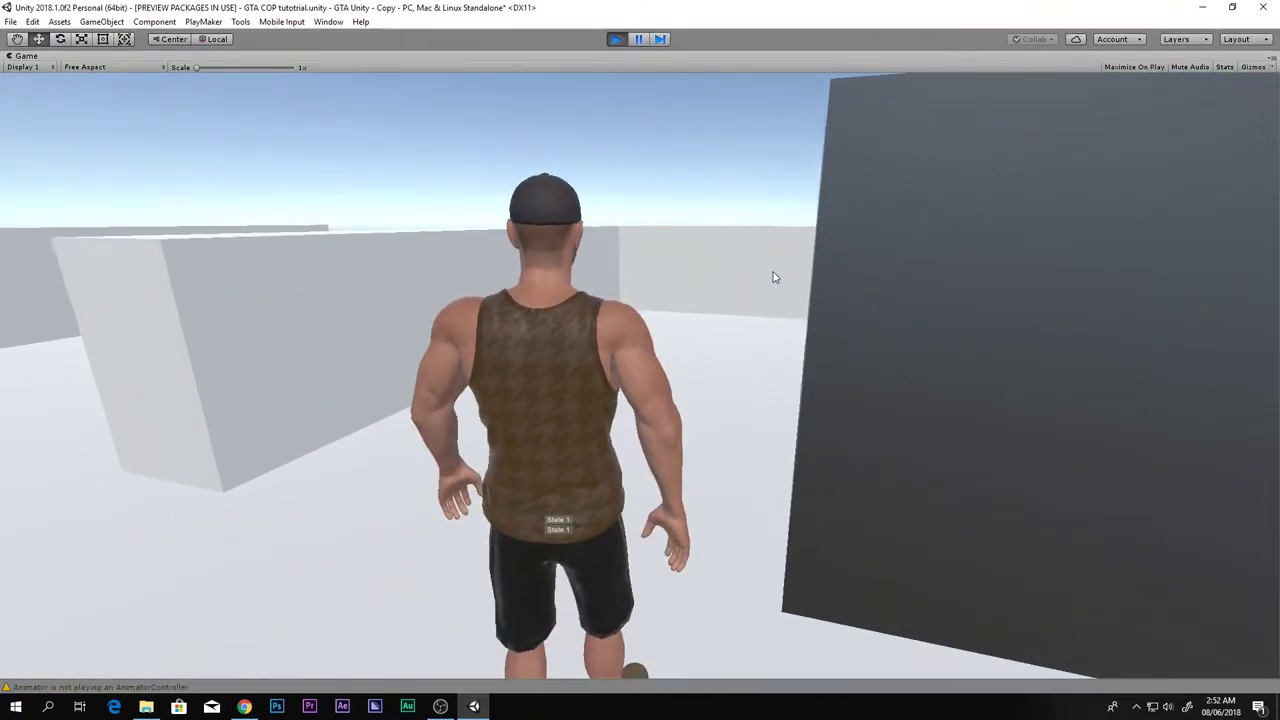
{"action": "key", "text": "w"}
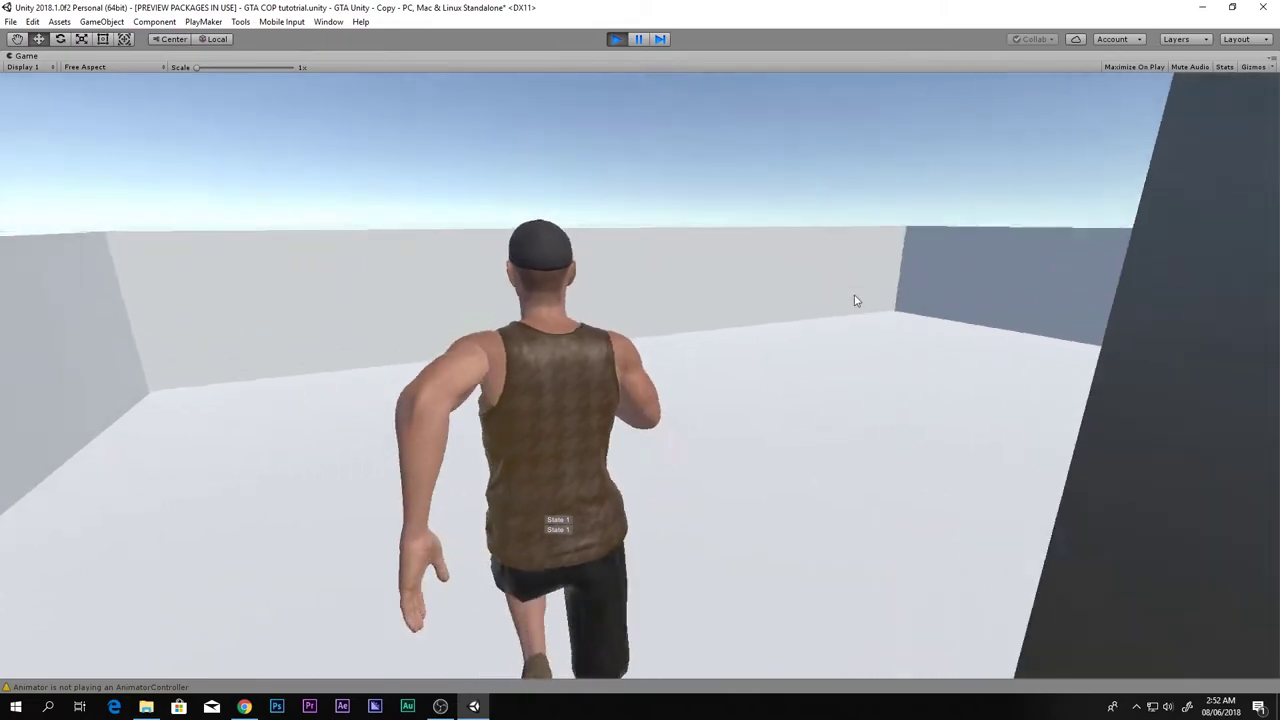
{"action": "key", "text": "space"}
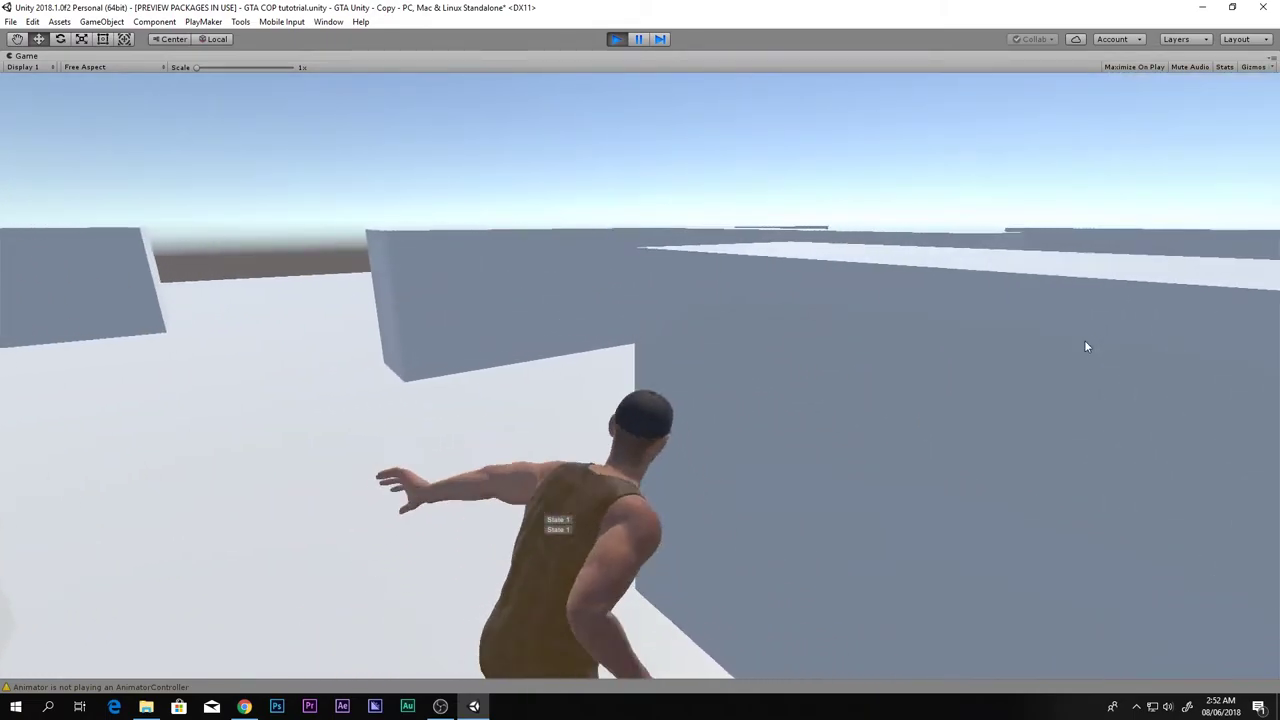
{"action": "key", "text": "space"}
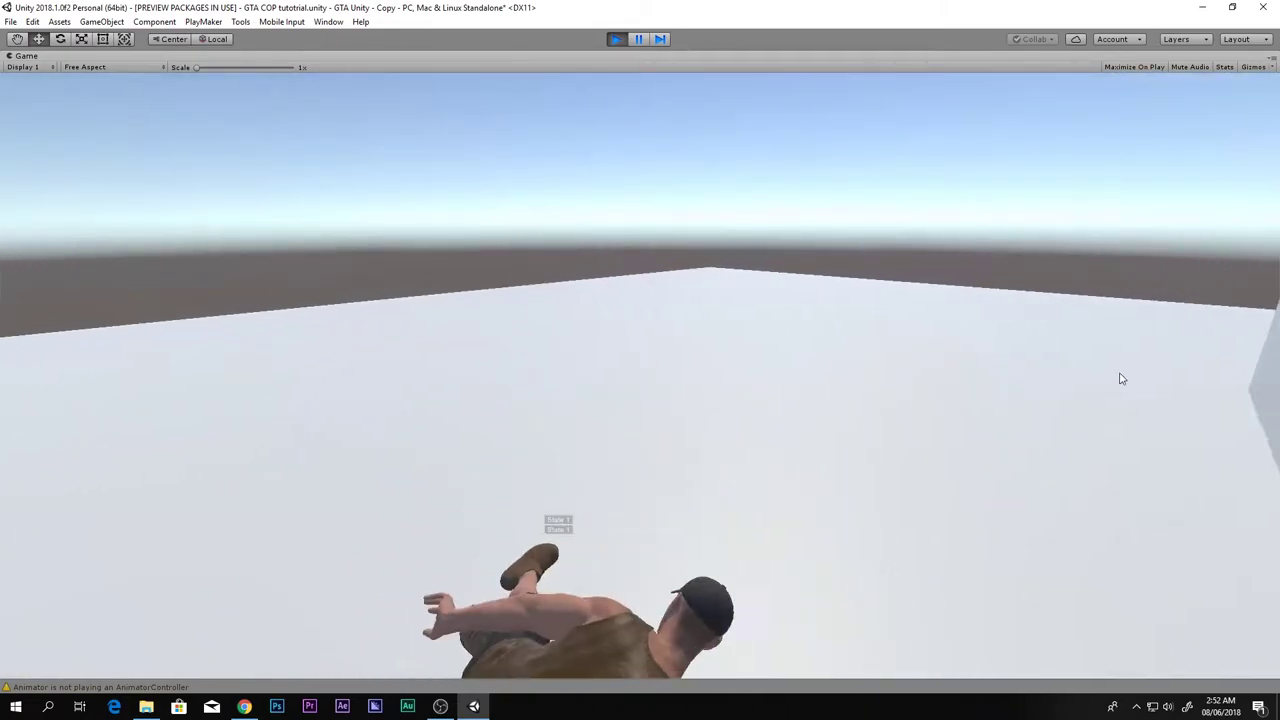
{"action": "key", "text": "space"}
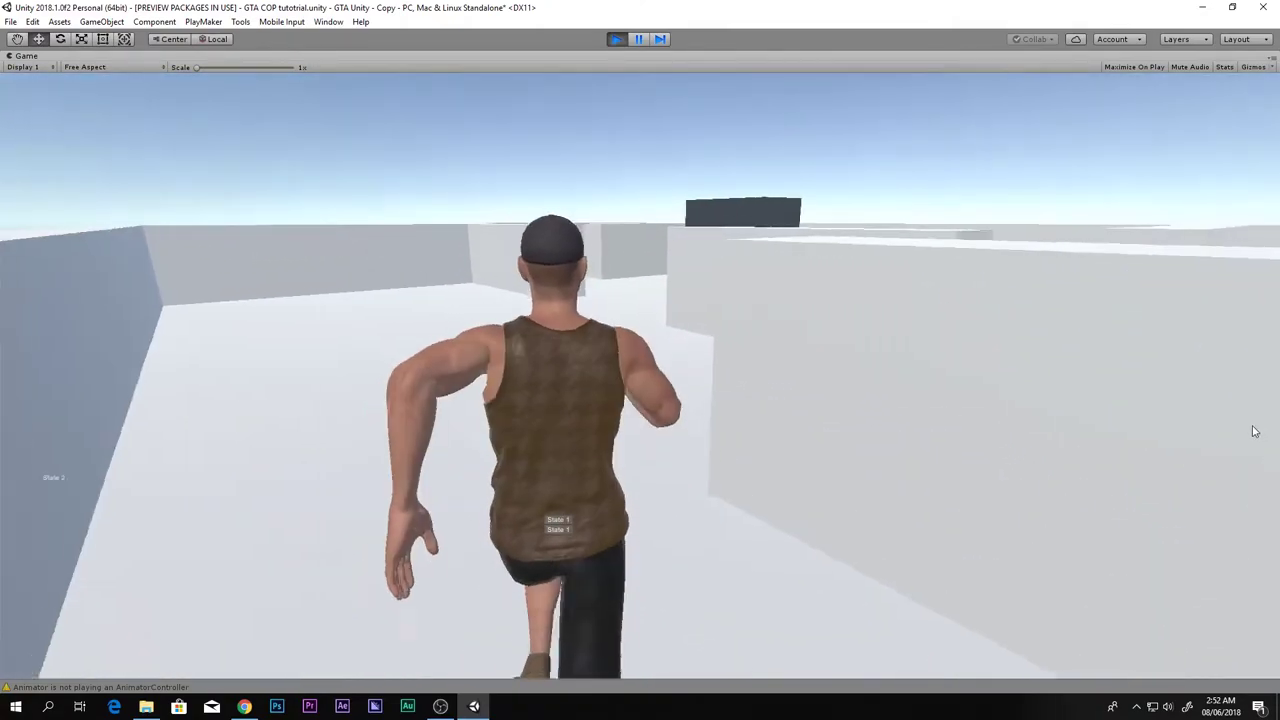
{"action": "key", "text": "space"}
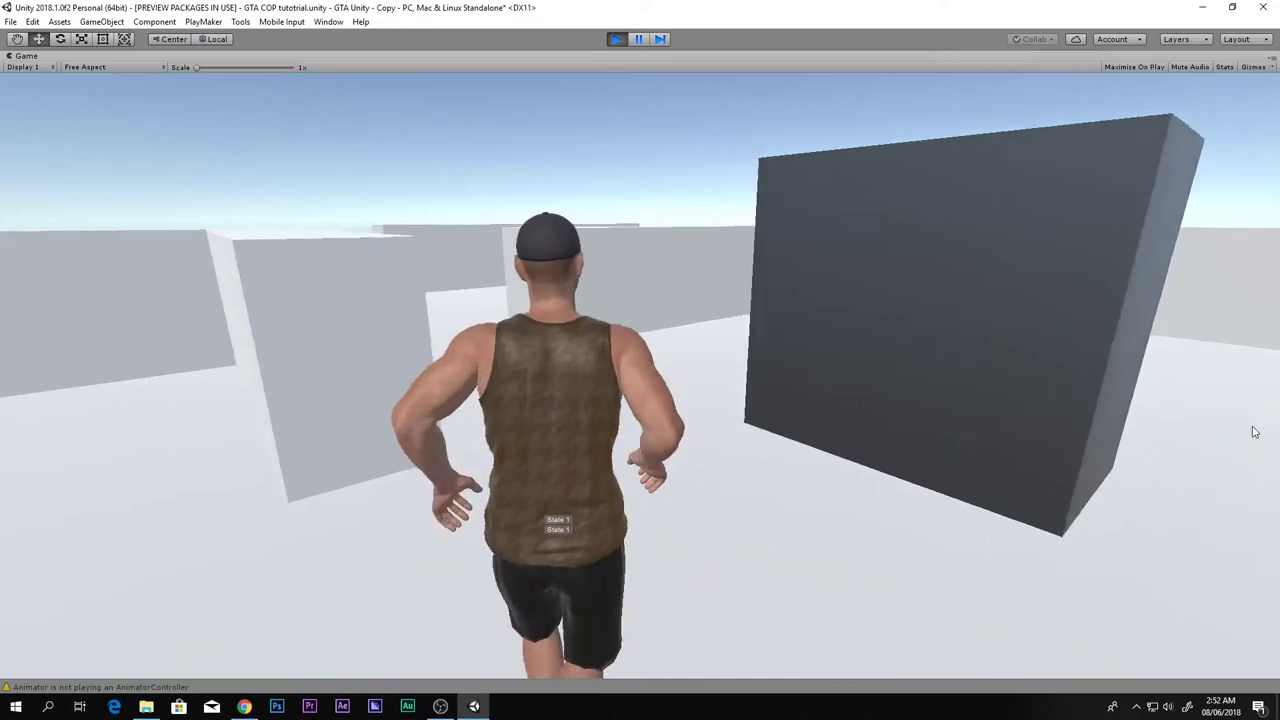
{"action": "key", "text": "space"}
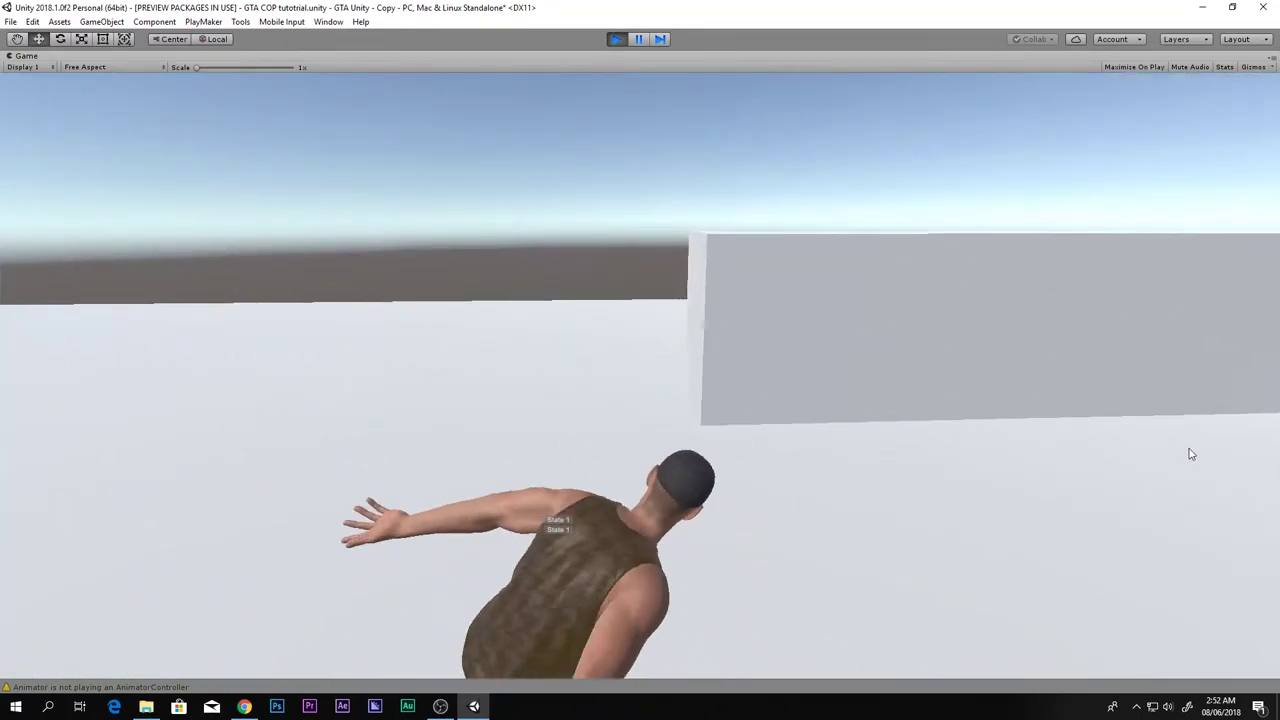
{"action": "key", "text": "space"}
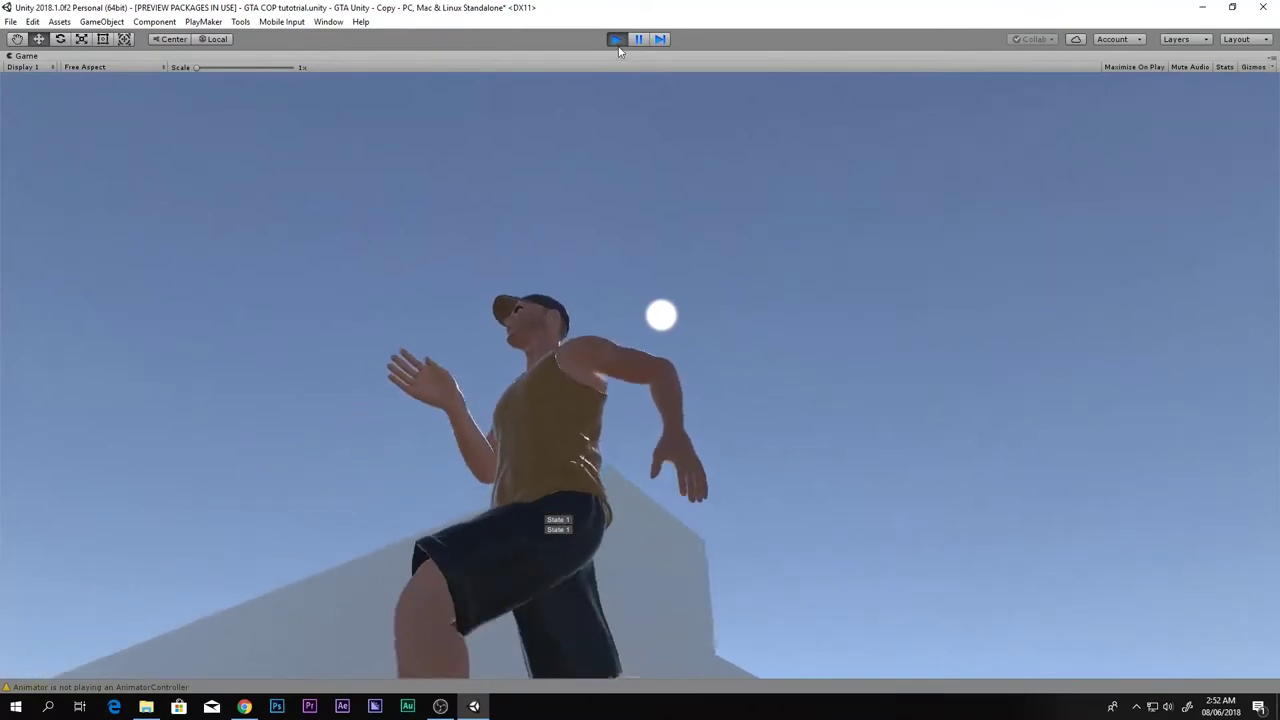
{"action": "left_click", "coordinate": [616, 40]}
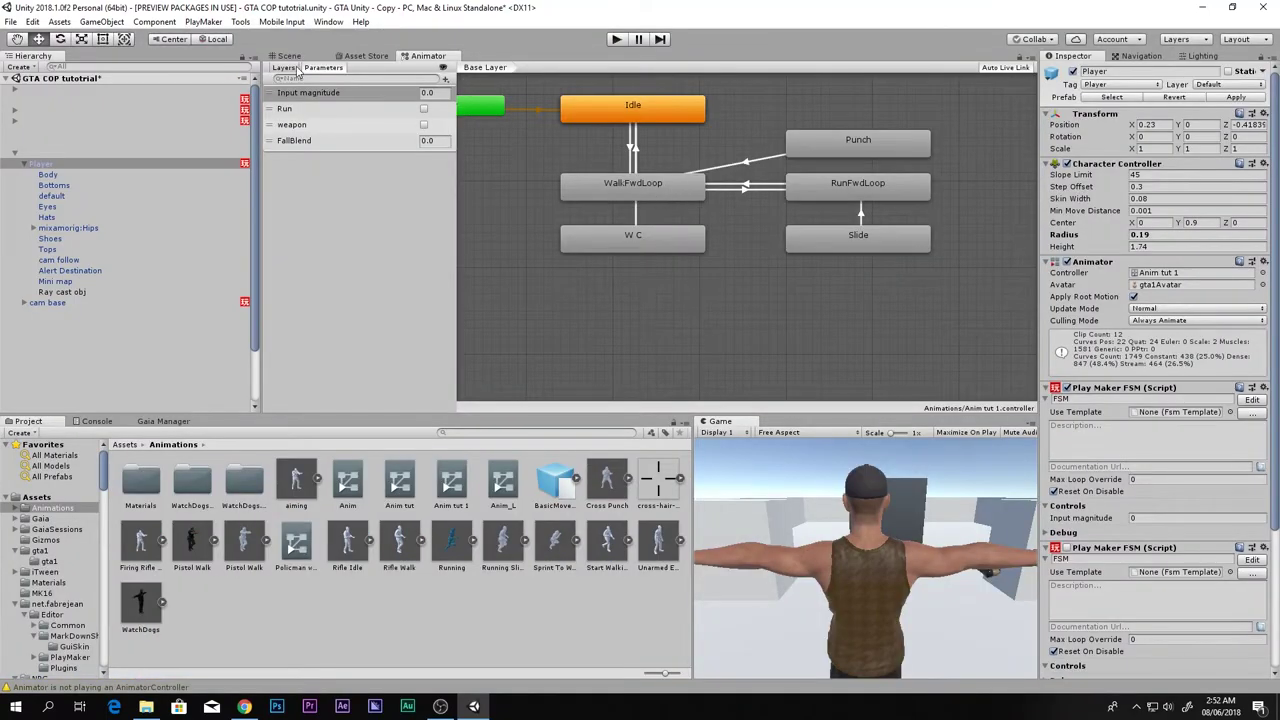
Step: Duplicate the white wall block to the player's right and make the copy a raised beam at about Y 1.49, with Y scale about 0.79
{"action": "left_click", "coordinate": [289, 56]}
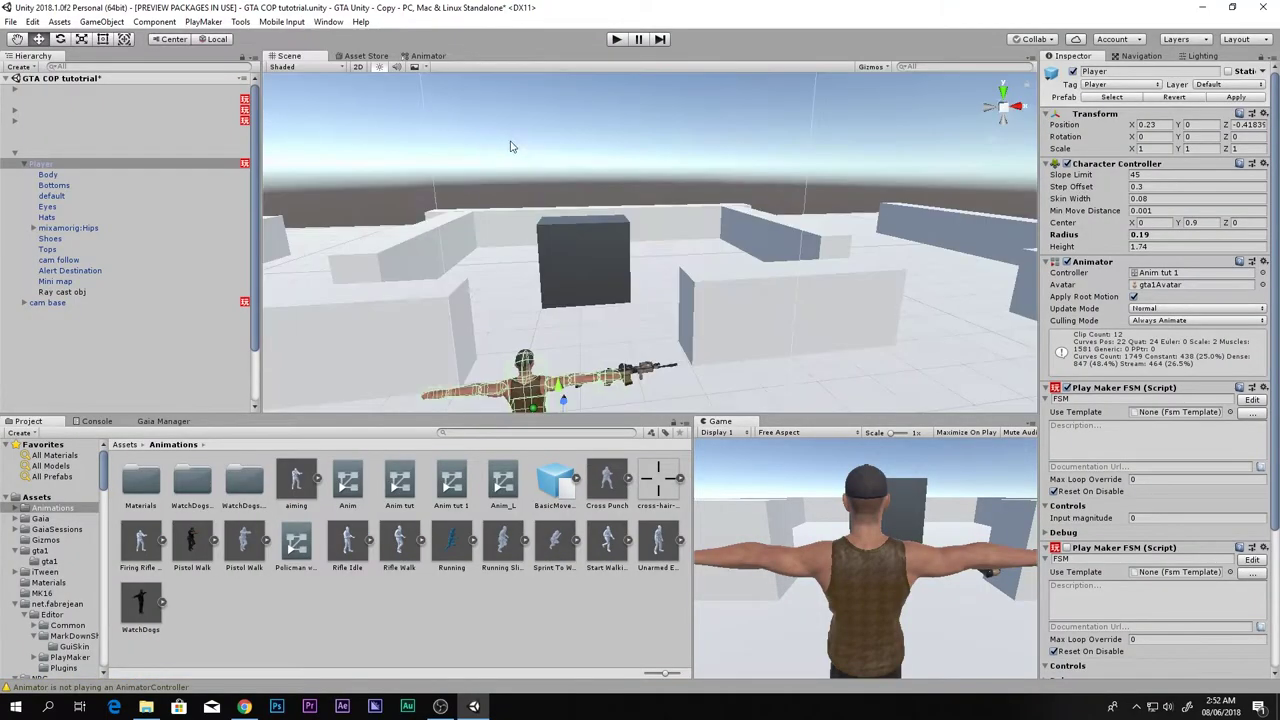
{"action": "left_click", "coordinate": [624, 237]}
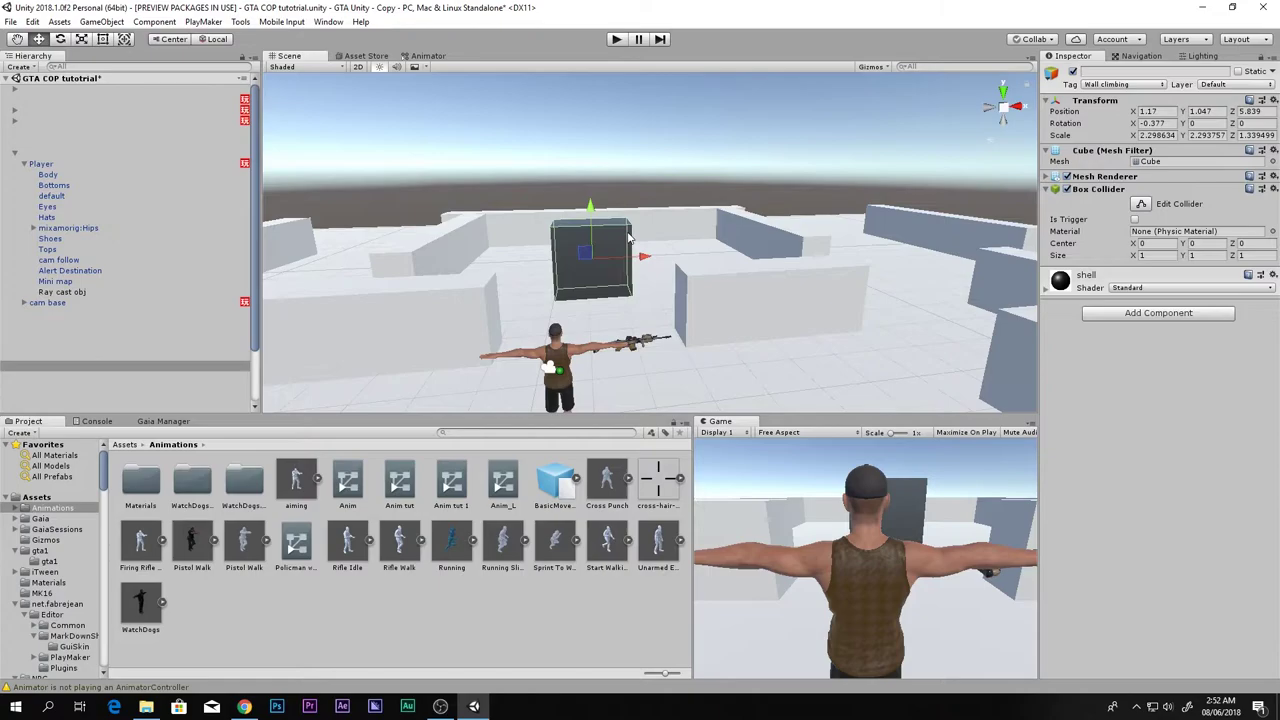
{"action": "left_click", "coordinate": [764, 304]}
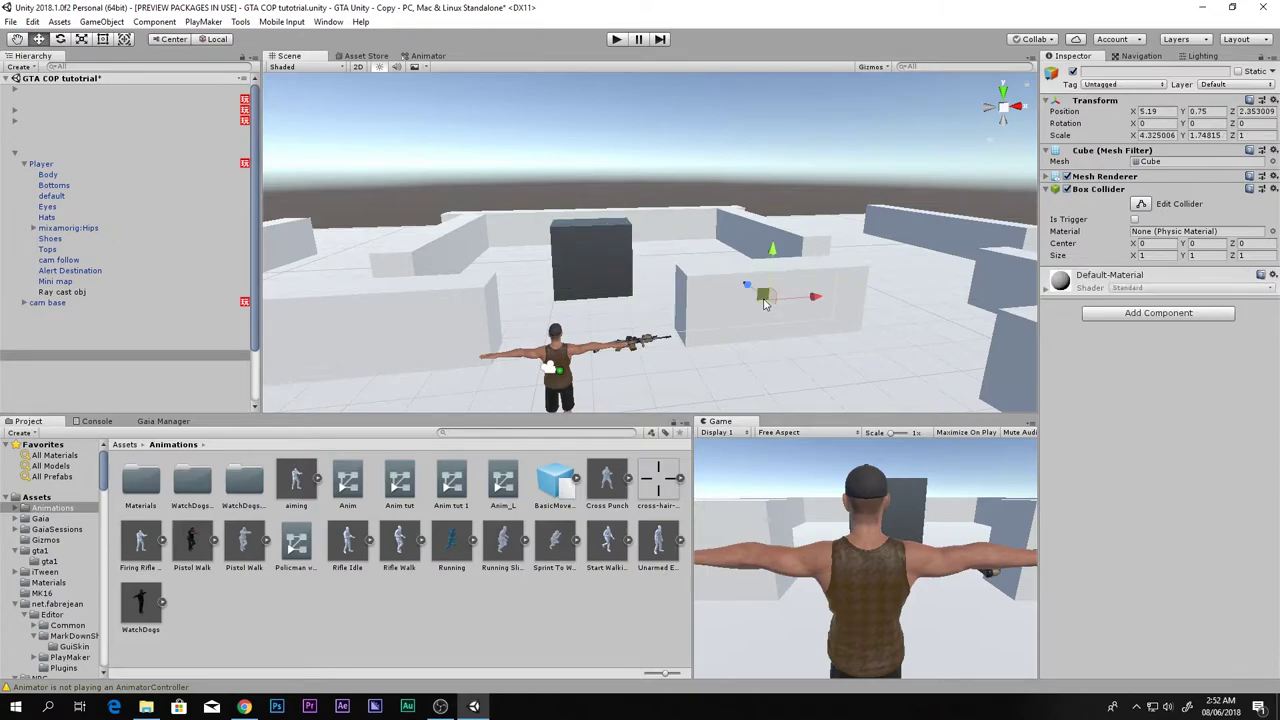
{"action": "key", "text": "ctrl+d"}
{"action": "left_click_drag", "start_coordinate": [747, 286], "coordinate": [713, 200]}
{"action": "key", "text": "e"}
{"action": "key", "text": "r"}
{"action": "key", "text": "w"}
{"action": "key", "text": "f"}
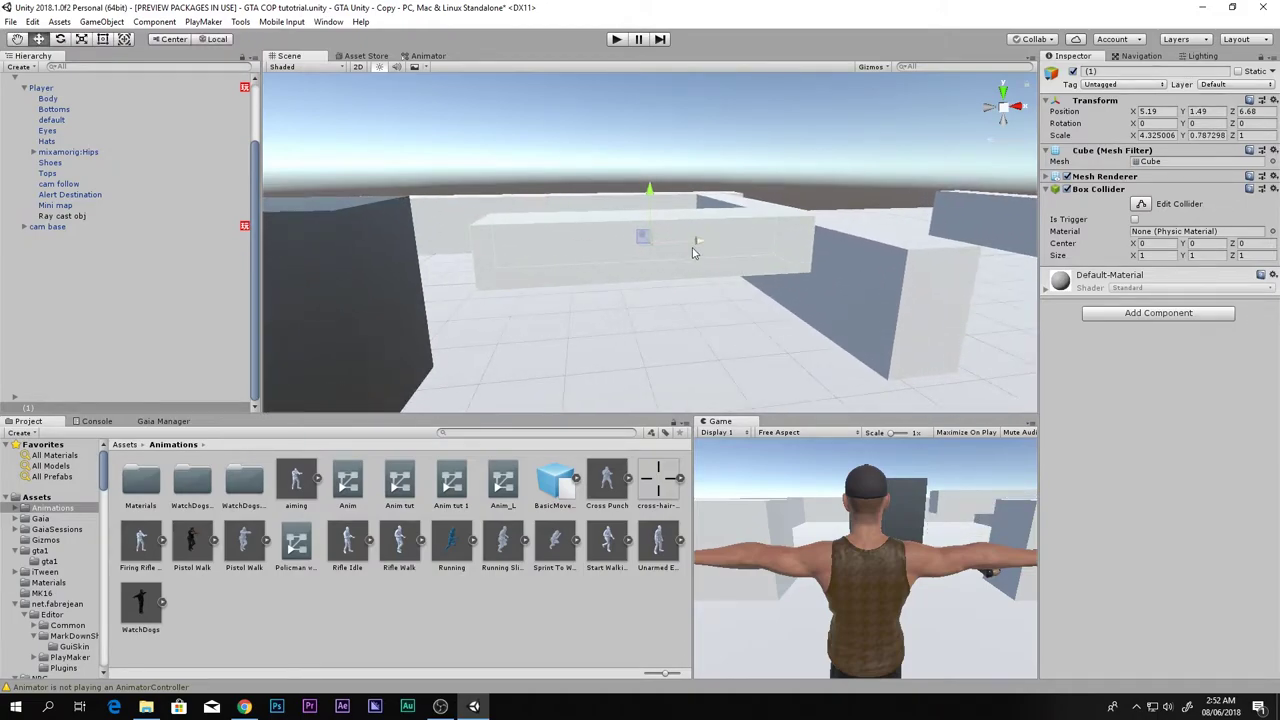
Step: Move the raised beam against the dark climbing block, to about X 3.73, Y 1.53, Z 5.87
{"action": "left_click_drag", "start_coordinate": [694, 253], "coordinate": [602, 259]}
{"action": "left_click_drag", "start_coordinate": [530, 208], "coordinate": [530, 189]}
{"action": "right_click_drag", "start_coordinate": [528, 212], "coordinate": [390, 240]}
{"action": "key", "text": "d"}
{"action": "left_click_drag", "start_coordinate": [521, 179], "coordinate": [466, 191]}
{"action": "right_click_drag", "start_coordinate": [466, 191], "coordinate": [586, 188]}
{"action": "key", "text": "a"}
{"action": "left_click_drag", "start_coordinate": [565, 190], "coordinate": [563, 210]}
{"action": "middle_click_drag", "start_coordinate": [577, 255], "coordinate": [570, 161]}
{"action": "scroll", "coordinate": [749, 117], "scroll_direction": "down", "scroll_amount": 3}
{"action": "left_click", "coordinate": [883, 165]}
{"action": "left_click_drag", "start_coordinate": [850, 193], "coordinate": [616, 251], "text": "alt"}
Step: Duplicate the beam and reshape the copy into an upright support at its free end, scaled about 1.49 in X and 2.18 in Y
{"action": "left_click", "coordinate": [616, 251]}
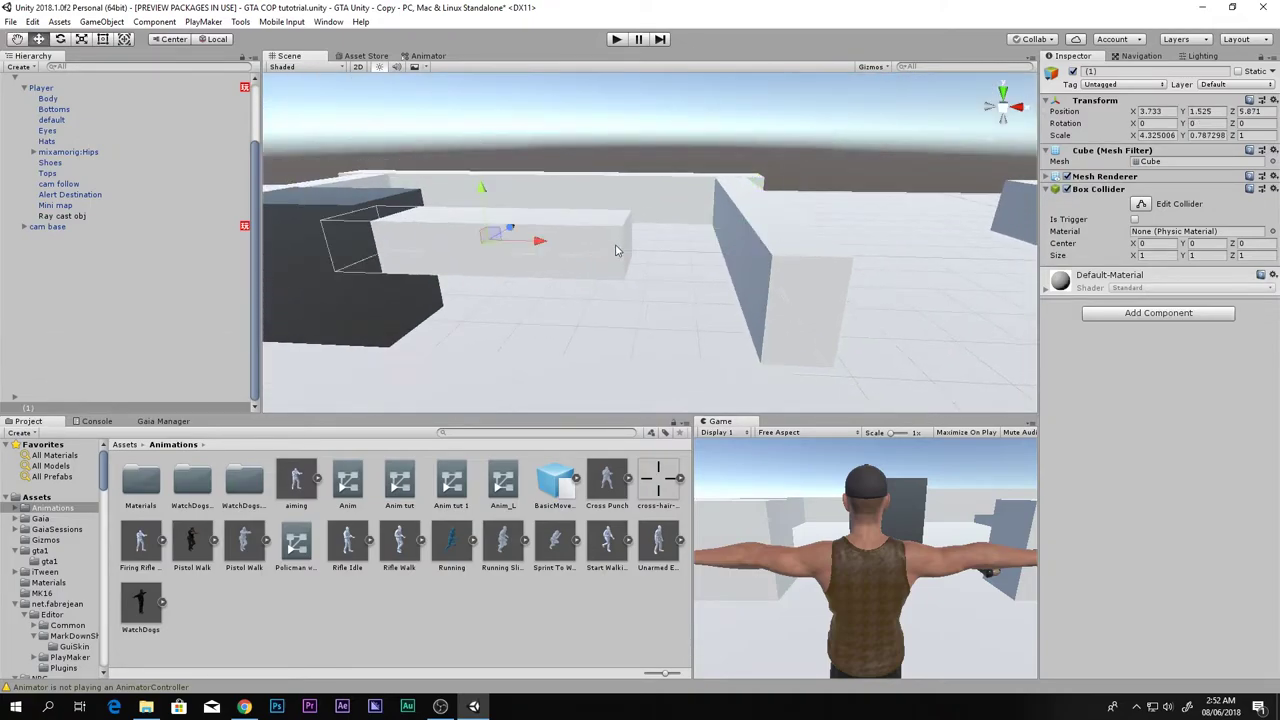
{"action": "key", "text": "ctrl+d"}
{"action": "key", "text": "e"}
{"action": "key", "text": "r"}
{"action": "left_click_drag", "start_coordinate": [539, 246], "coordinate": [643, 343]}
{"action": "key", "text": "w"}
{"action": "key", "text": "e"}
{"action": "key", "text": "r"}
{"action": "key", "text": "t"}
Step: Play-test running towards the new beam and sliding at it, and stop playback
{"action": "key", "text": "shift+space"}
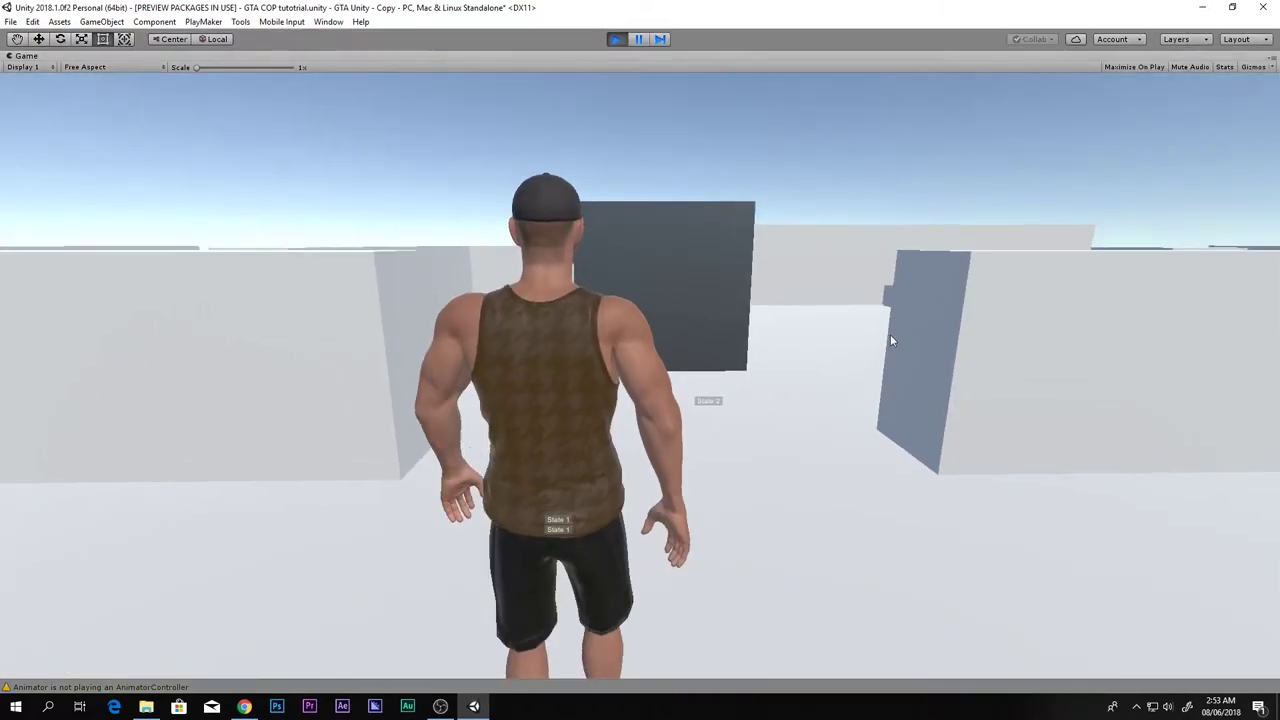
{"action": "key", "text": "w"}
{"action": "key", "text": "w"}
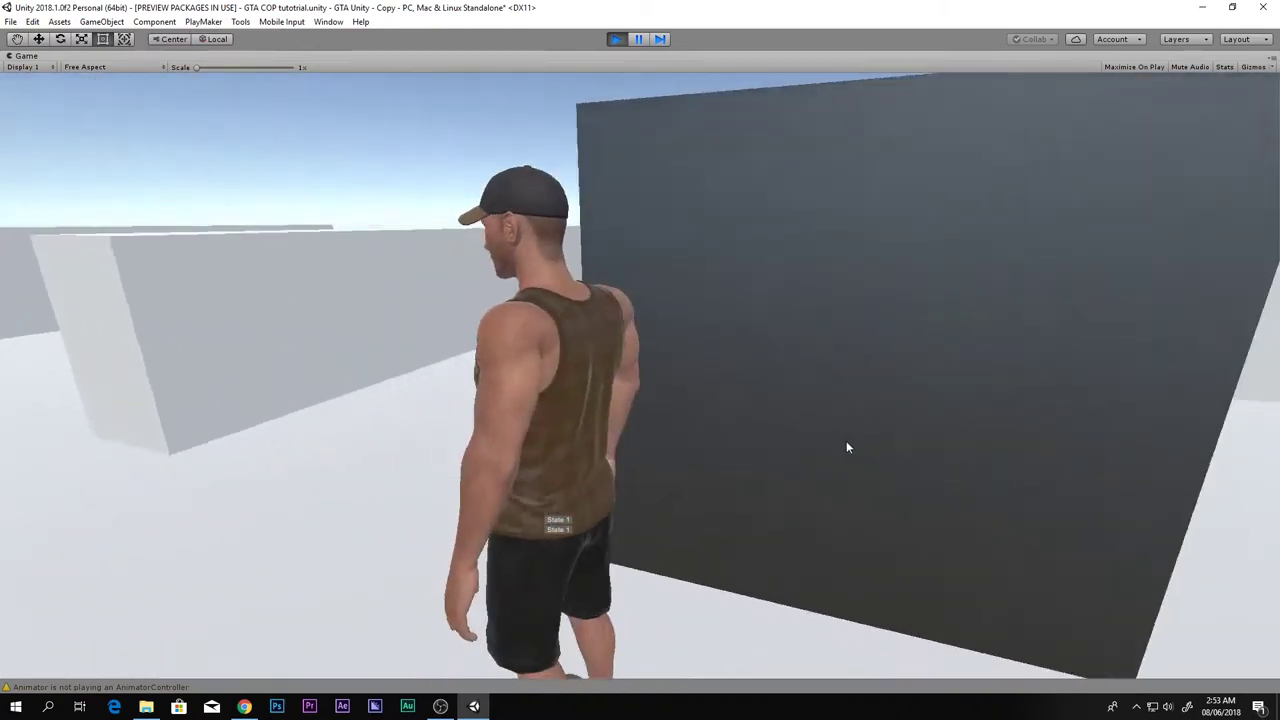
{"action": "key", "text": "w"}
{"action": "key", "text": "space"}
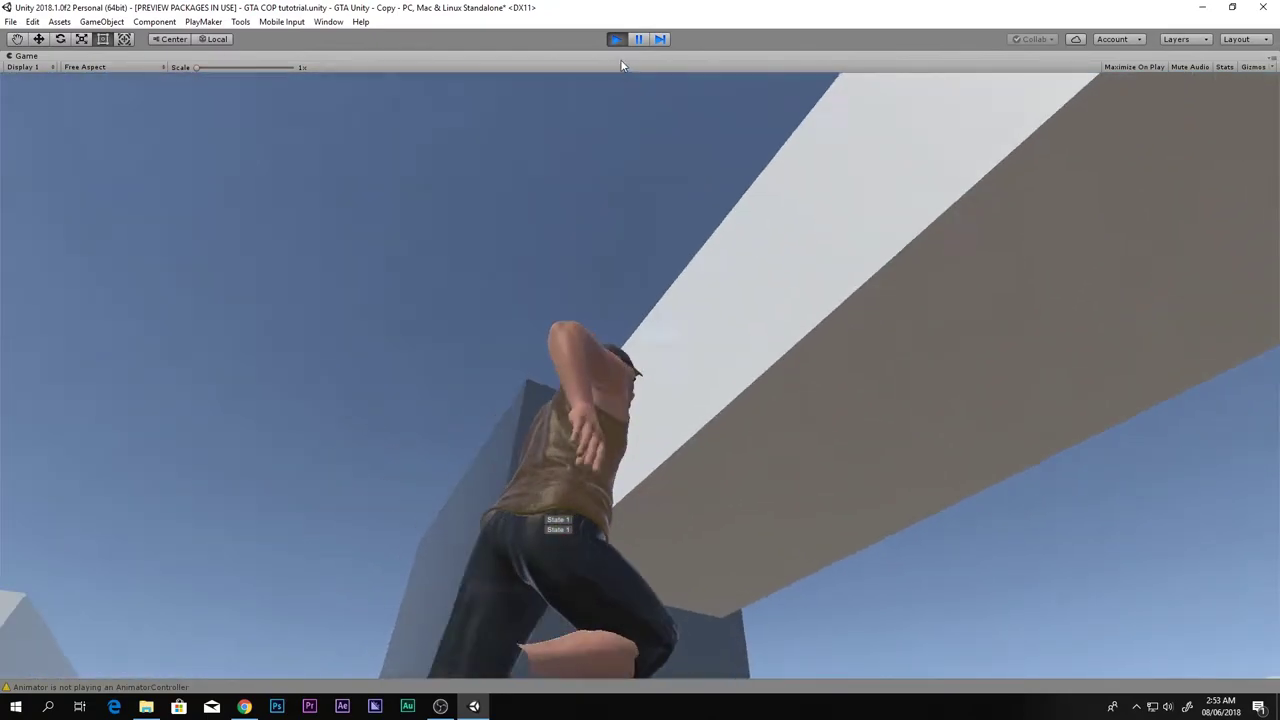
{"action": "left_click", "coordinate": [617, 40]}
{"action": "key", "text": "ctrl+p"}
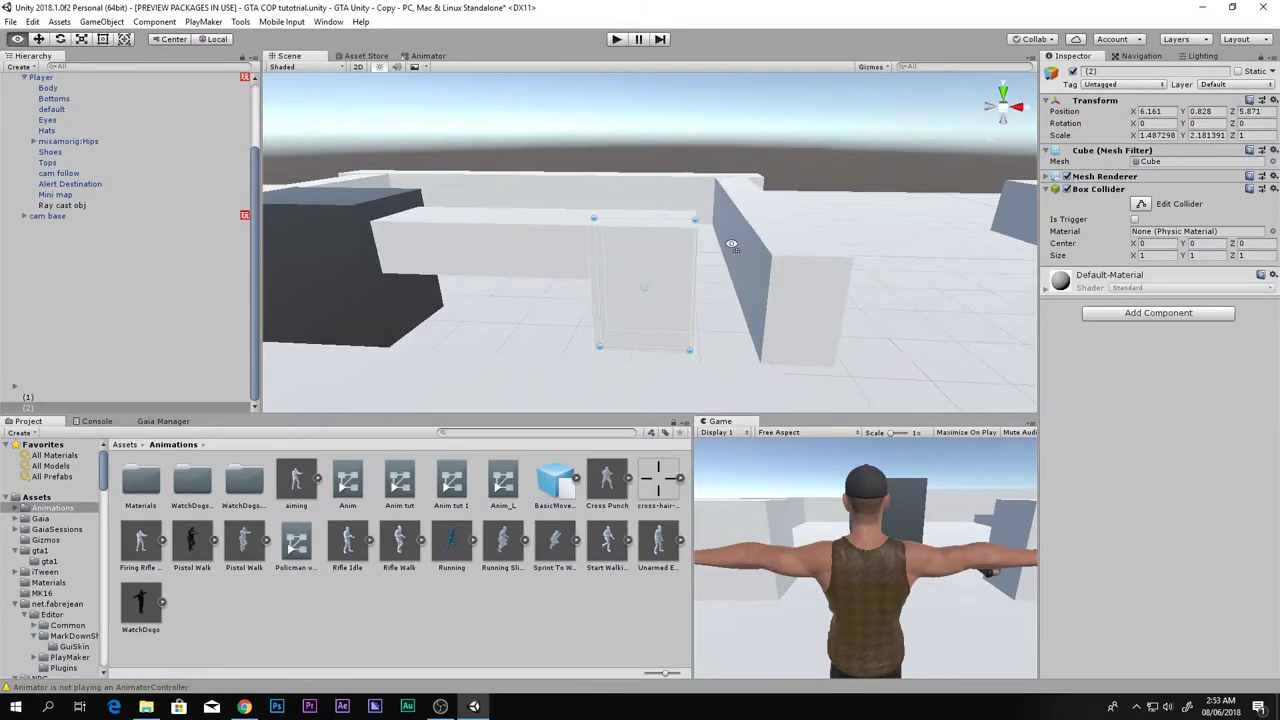
Step: Frame the player in the Scene view and replay the slide under the beam to check how its character collider behaves
{"action": "left_click_drag", "start_coordinate": [731, 245], "coordinate": [536, 292], "text": "alt"}
{"action": "left_click", "coordinate": [62, 78]}
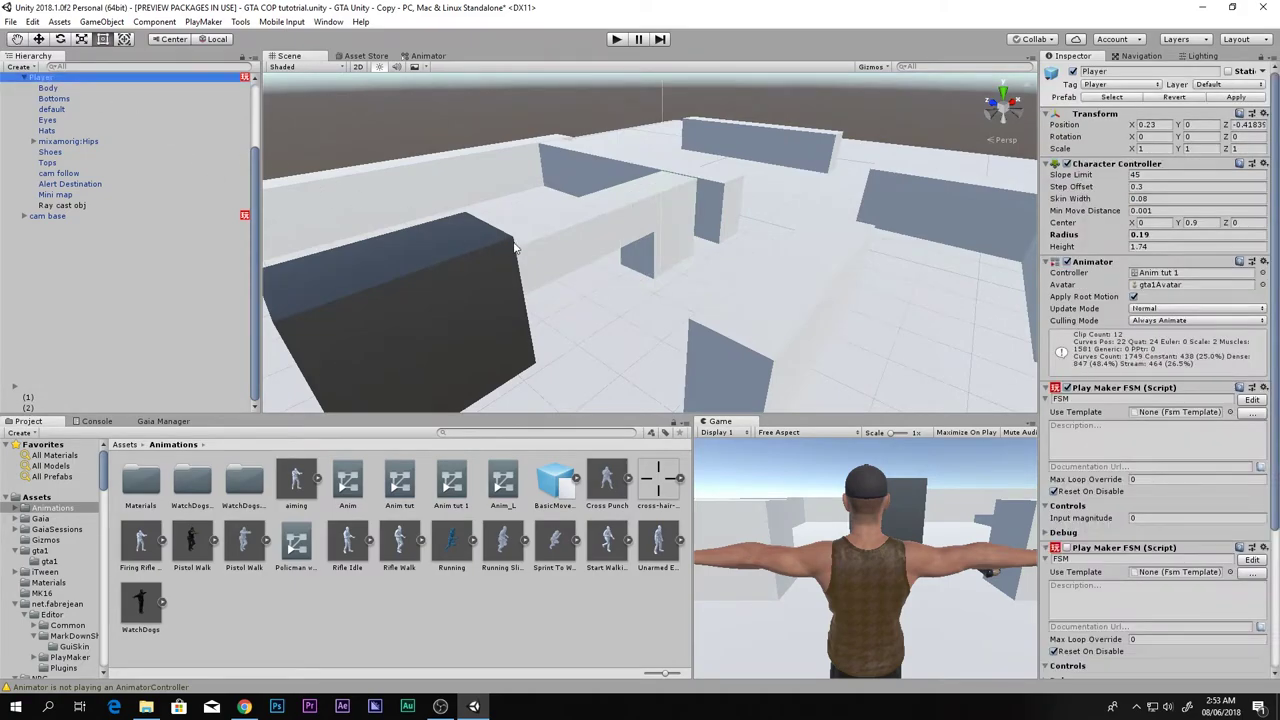
{"action": "key", "text": "f"}
{"action": "left_click_drag", "start_coordinate": [547, 241], "coordinate": [590, 203], "text": "alt"}
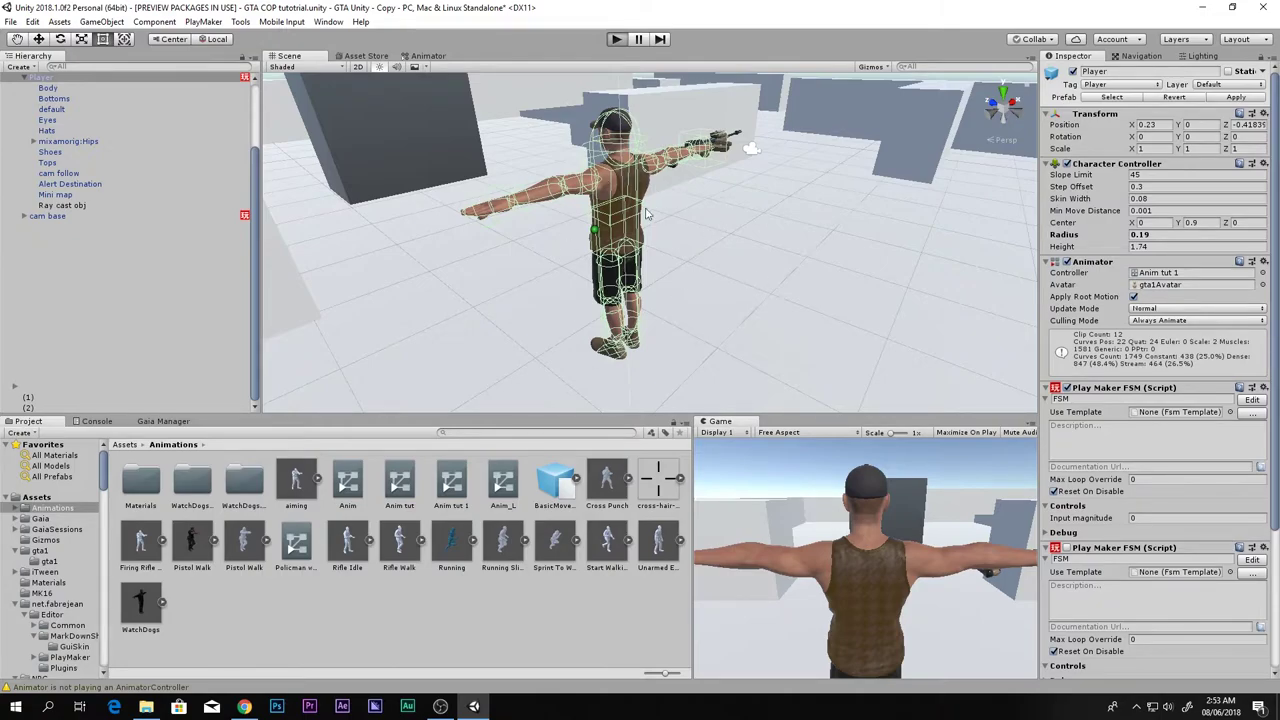
{"action": "key", "text": "ctrl+p"}
{"action": "key", "text": "w"}
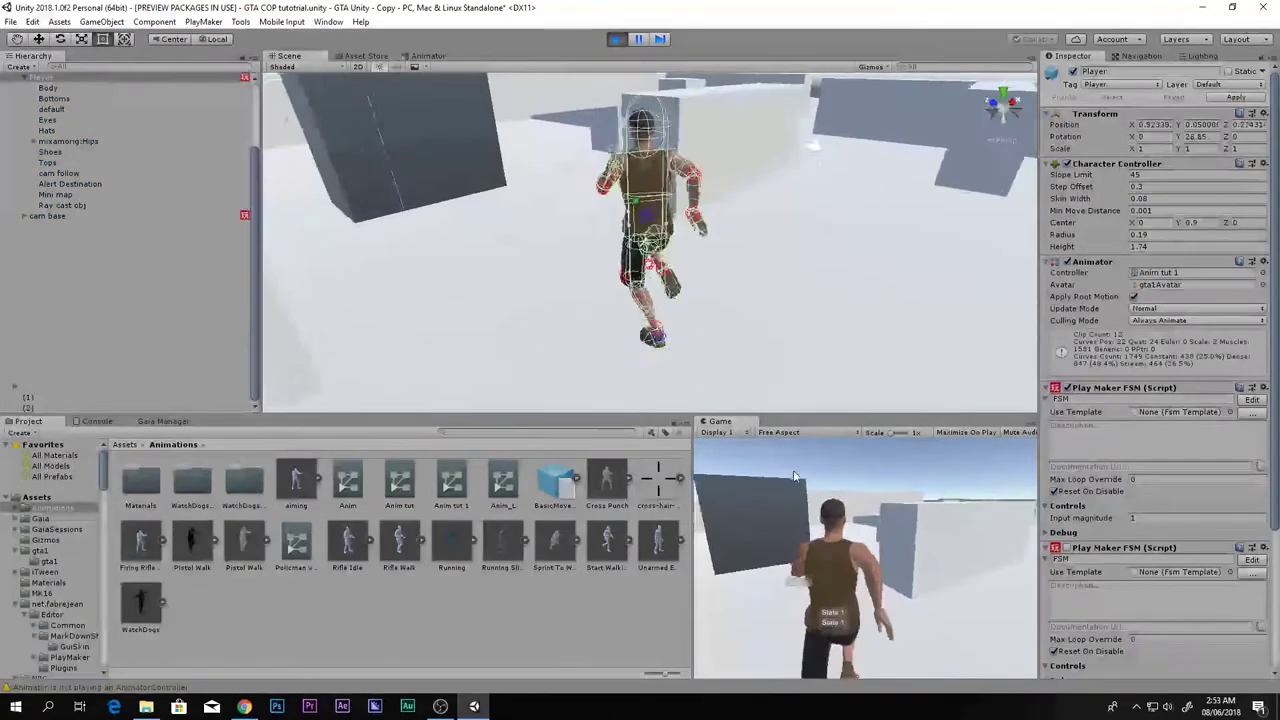
{"action": "key", "text": "space"}
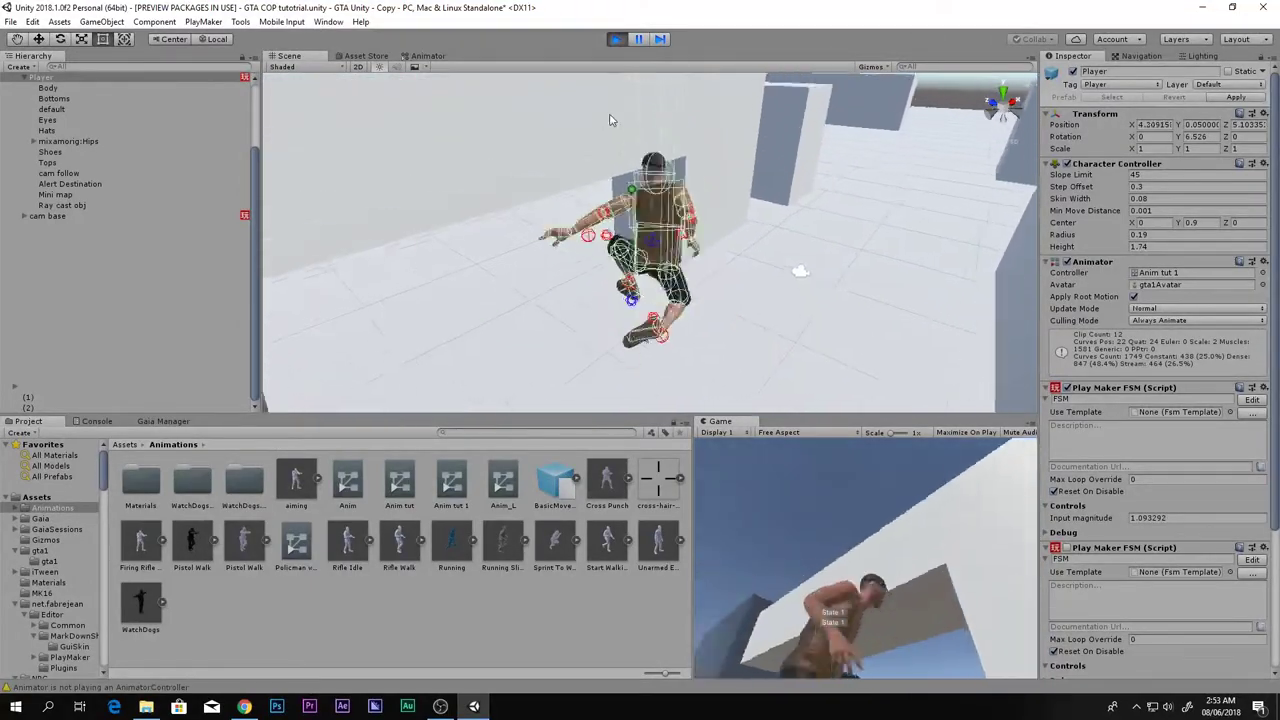
{"action": "key", "text": "w"}
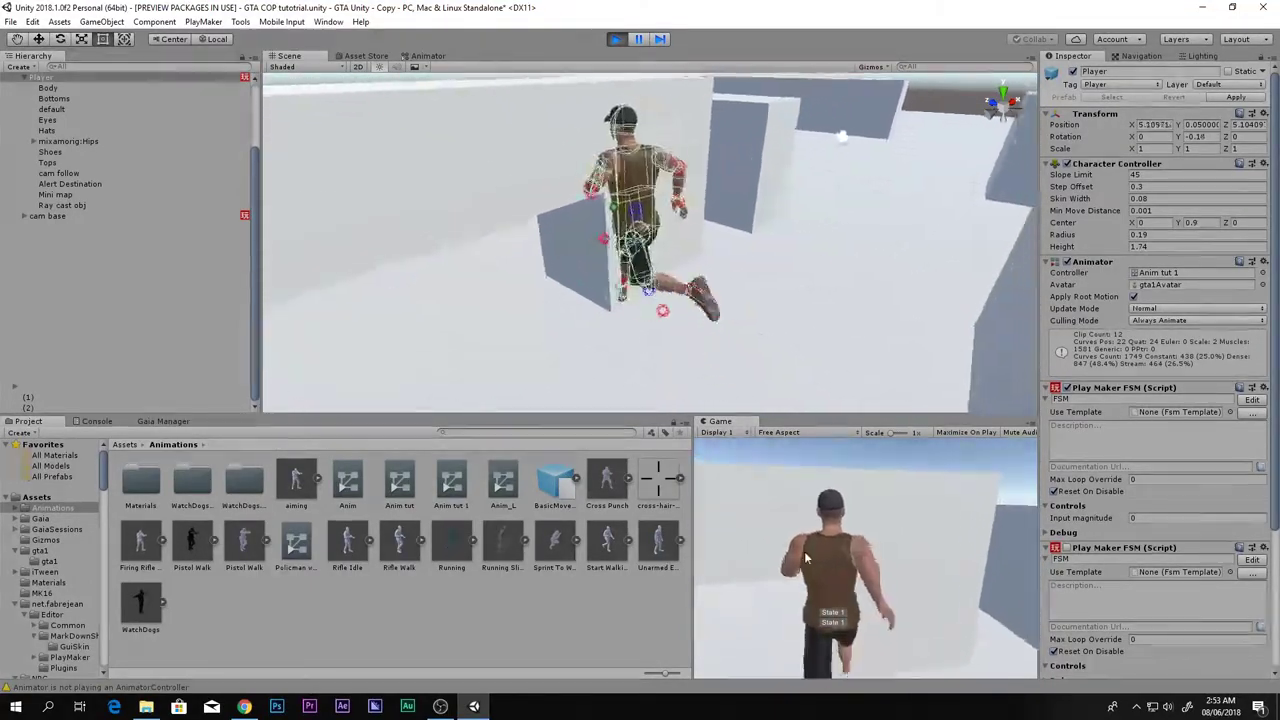
{"action": "key", "text": "a"}
{"action": "key", "text": "space"}
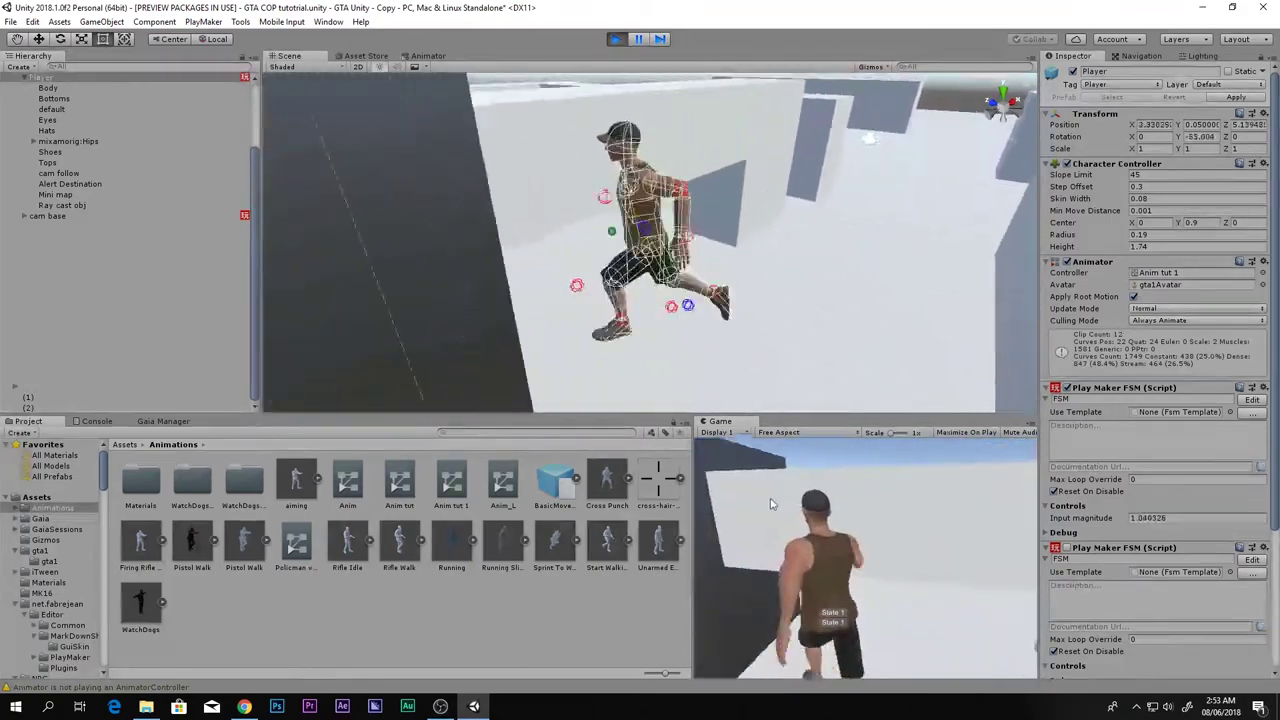
{"action": "key", "text": "space"}
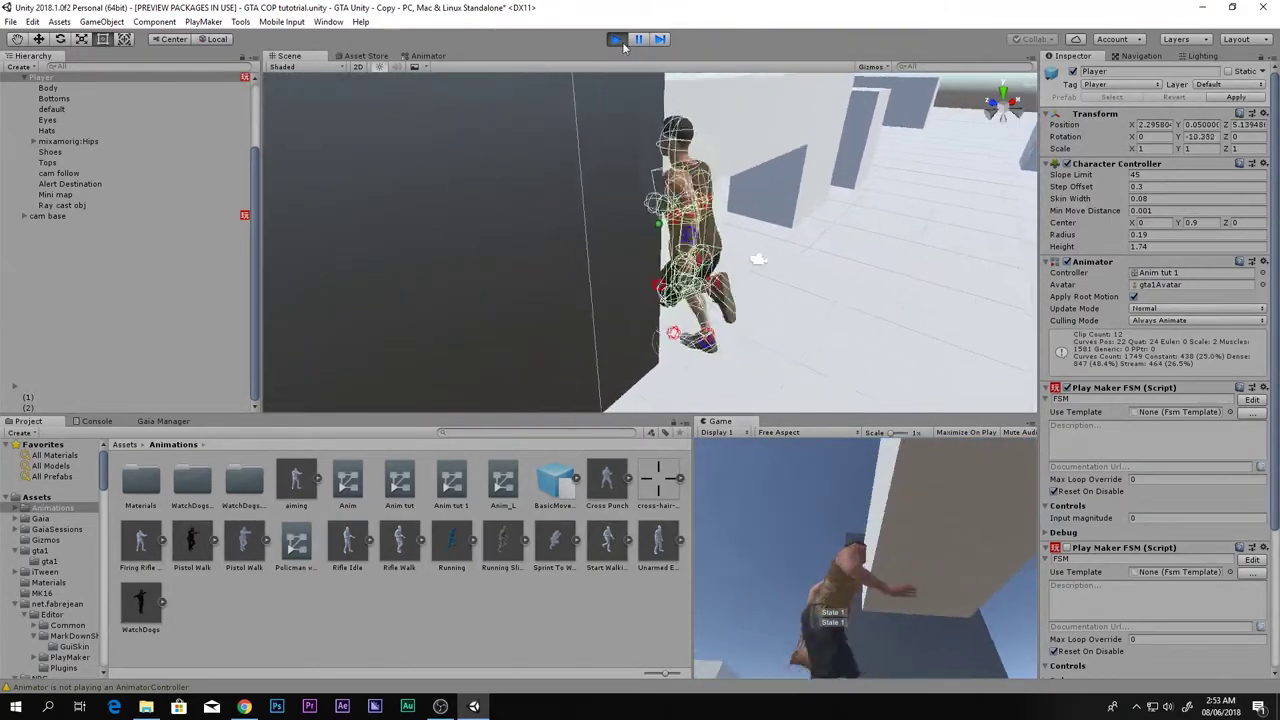
{"action": "left_click", "coordinate": [616, 39]}
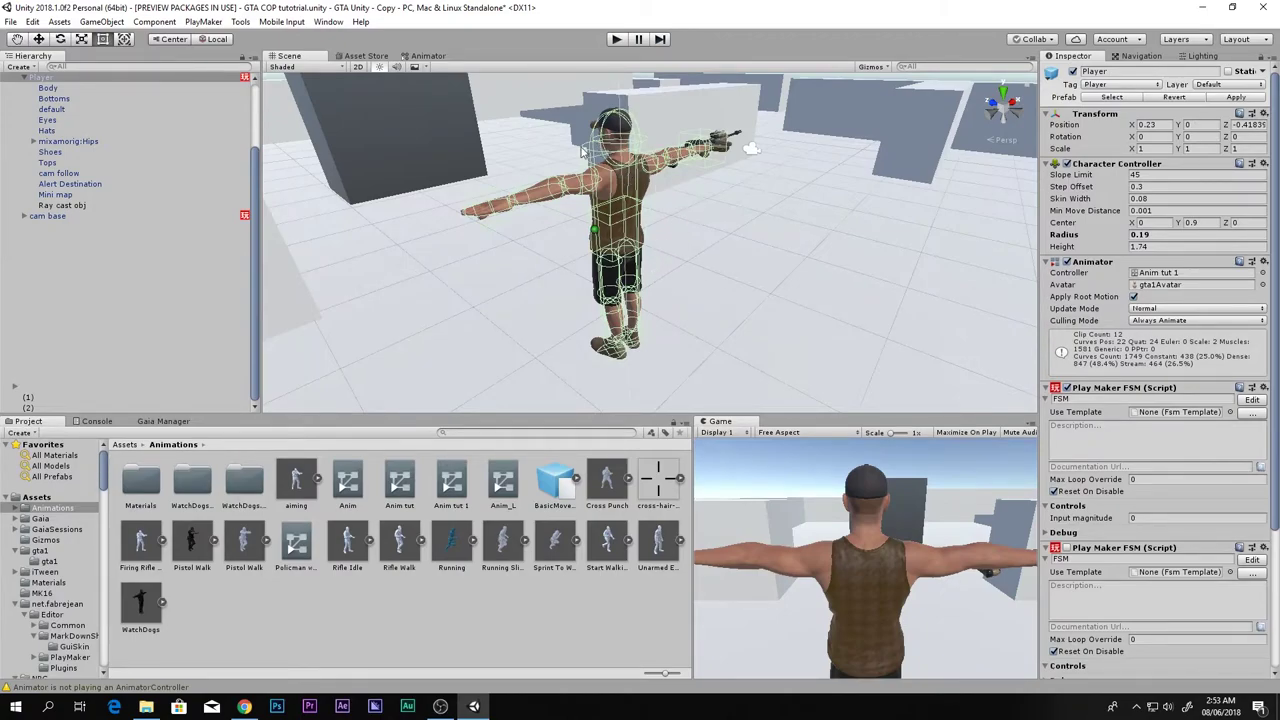
Step: Move the Player's parent object in front of the beam, to about X 3.14, Y 0, Z 5.06
{"action": "scroll", "coordinate": [113, 201], "scroll_direction": "up", "scroll_amount": 3}
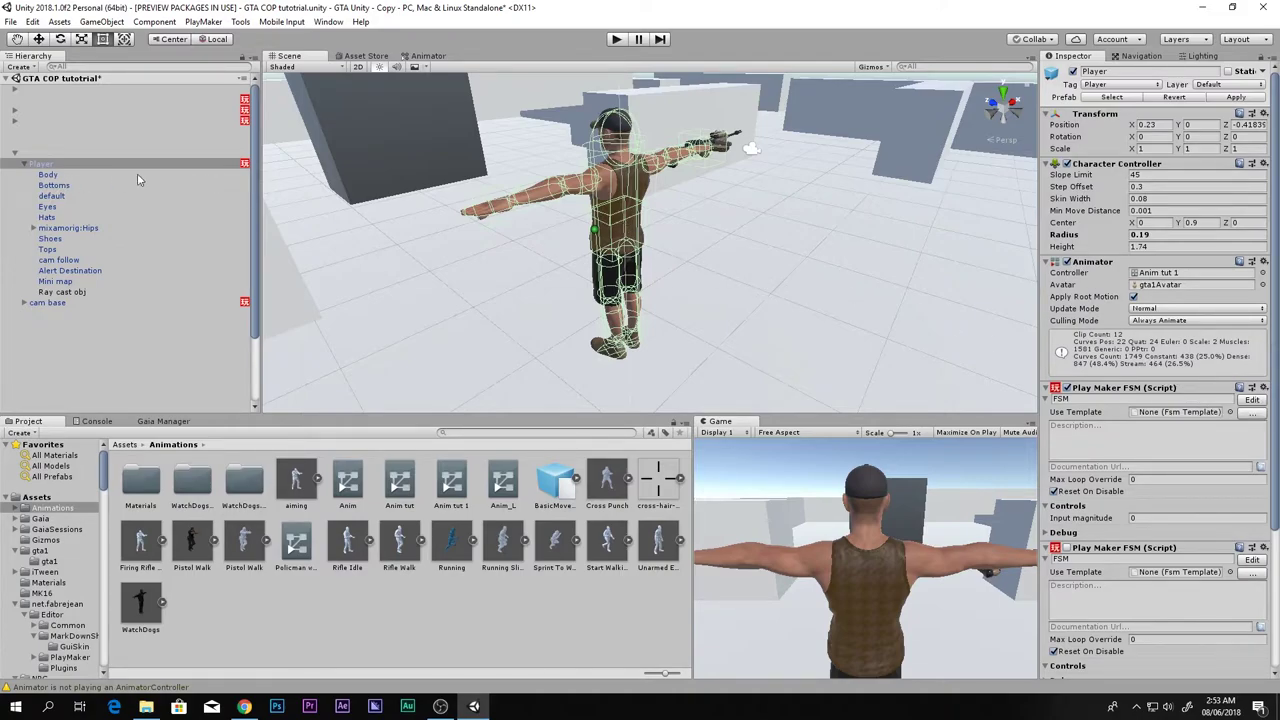
{"action": "left_click", "coordinate": [62, 153]}
{"action": "middle_click_drag", "start_coordinate": [575, 263], "coordinate": [675, 338]}
{"action": "key", "text": "w"}
{"action": "left_click_drag", "start_coordinate": [686, 318], "coordinate": [694, 146]}
{"action": "middle_click_drag", "start_coordinate": [745, 205], "coordinate": [874, 320]}
{"action": "scroll", "coordinate": [800, 322], "scroll_direction": "up", "scroll_amount": 3}
{"action": "left_click_drag", "start_coordinate": [700, 230], "coordinate": [602, 199]}
Step: Show the player and the dark block side-on in the Scene view's Left view
{"action": "middle_click_drag", "start_coordinate": [606, 202], "coordinate": [779, 258]}
{"action": "scroll", "coordinate": [655, 258], "scroll_direction": "up", "scroll_amount": 3}
{"action": "left_click_drag", "start_coordinate": [779, 258], "coordinate": [944, 130], "text": "alt"}
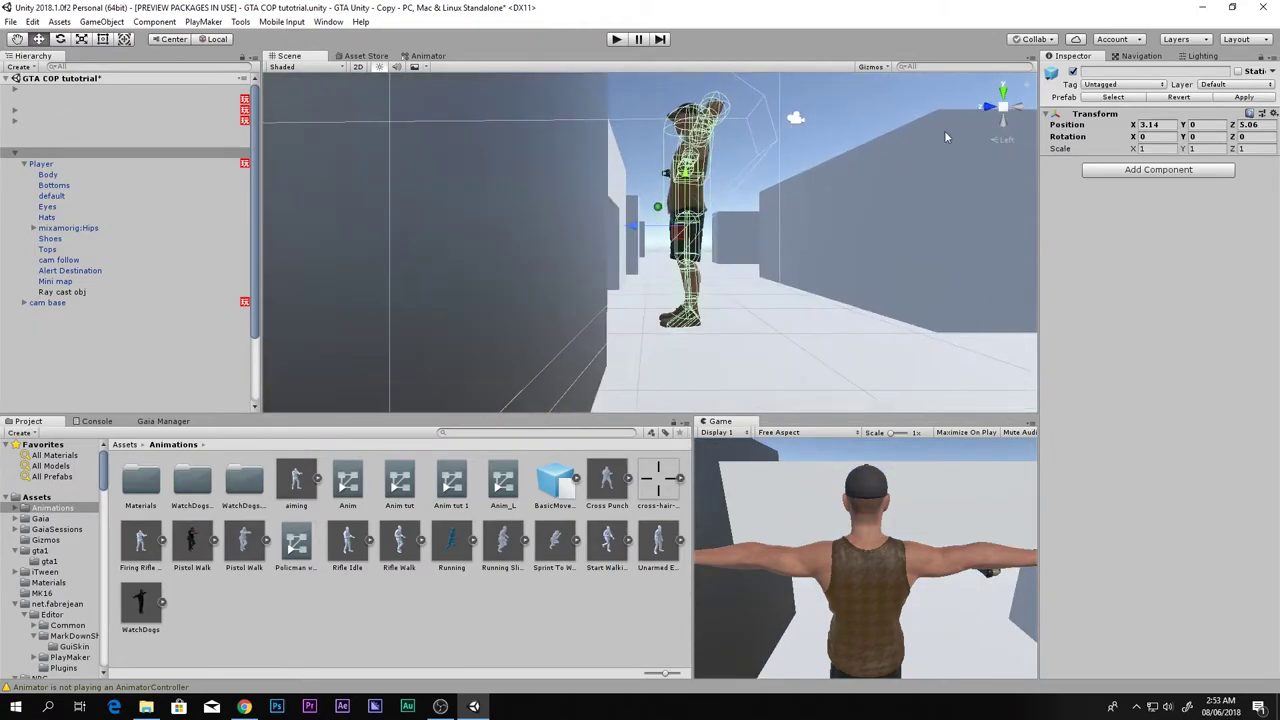
{"action": "left_click", "coordinate": [1003, 110]}
{"action": "middle_click_drag", "start_coordinate": [805, 168], "coordinate": [761, 238]}
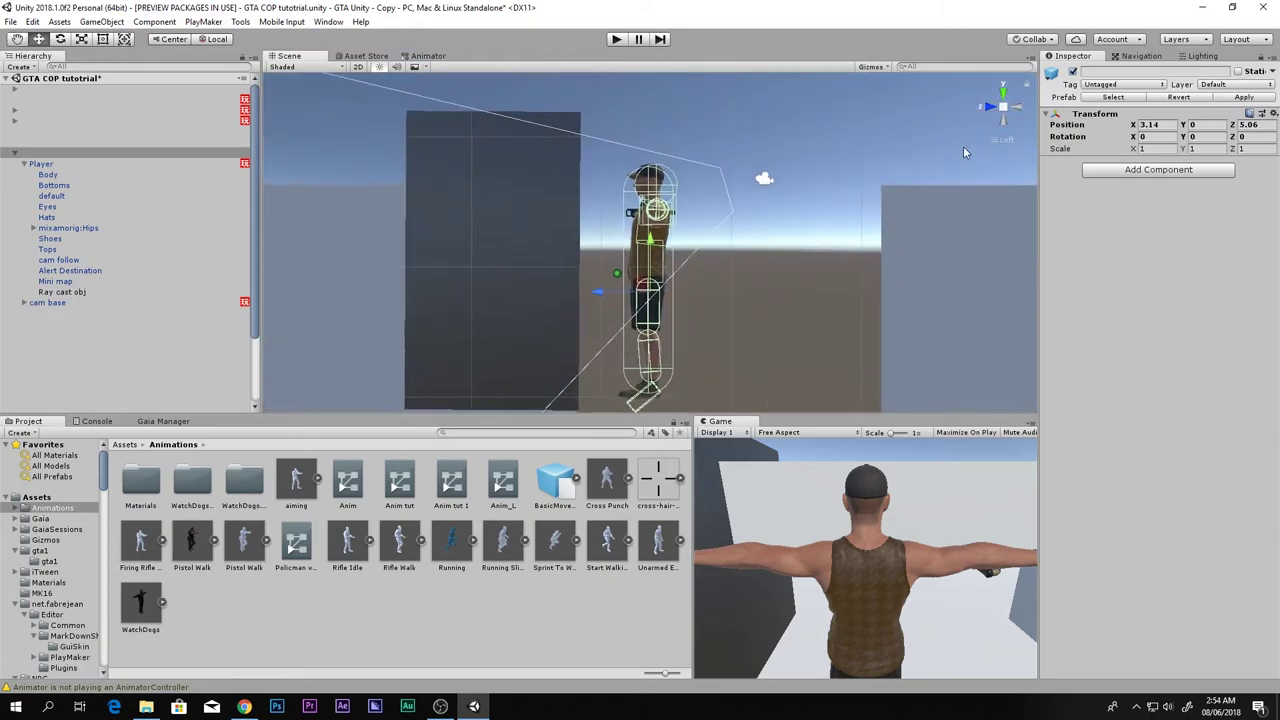
Step: Move the Player's parent object closer to the beam, to about Z 5.70, keeping X 3.14 and Y 0
{"action": "left_click", "coordinate": [1020, 117]}
{"action": "scroll", "coordinate": [881, 238], "scroll_direction": "up", "scroll_amount": 3}
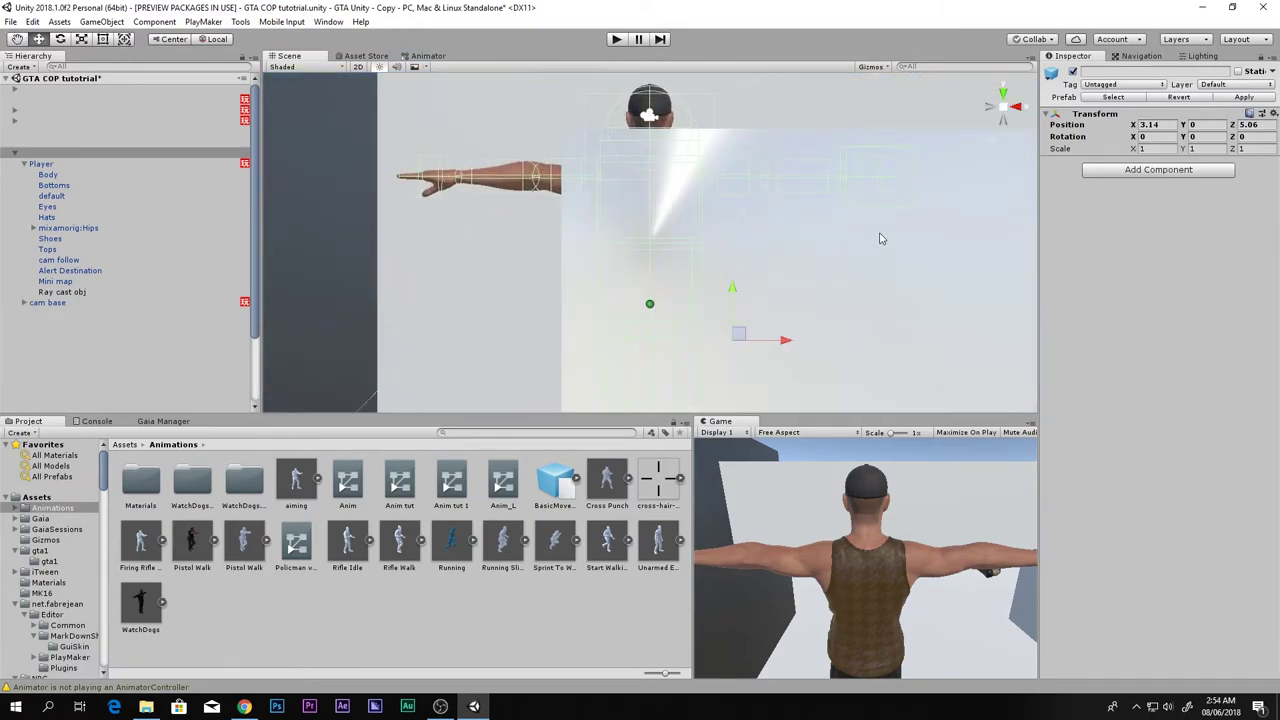
{"action": "left_click", "coordinate": [990, 114]}
{"action": "left_click", "coordinate": [1017, 112]}
{"action": "left_click", "coordinate": [1003, 109]}
{"action": "right_click_drag", "start_coordinate": [832, 176], "coordinate": [960, 222]}
{"action": "scroll", "coordinate": [960, 222], "scroll_direction": "down", "scroll_amount": 3}
{"action": "middle_click_drag", "start_coordinate": [617, 290], "coordinate": [717, 297]}
{"action": "right_click_drag", "start_coordinate": [717, 297], "coordinate": [908, 297]}
{"action": "scroll", "coordinate": [908, 297], "scroll_direction": "down", "scroll_amount": 2}
{"action": "middle_click_drag", "start_coordinate": [490, 252], "coordinate": [662, 261]}
{"action": "left_click_drag", "start_coordinate": [687, 247], "coordinate": [603, 257]}
Step: Extend the beam's lower edge downward with the Rect tool, to a Y scale of about 0.98 and Y position of about 1.43
{"action": "left_click", "coordinate": [593, 233]}
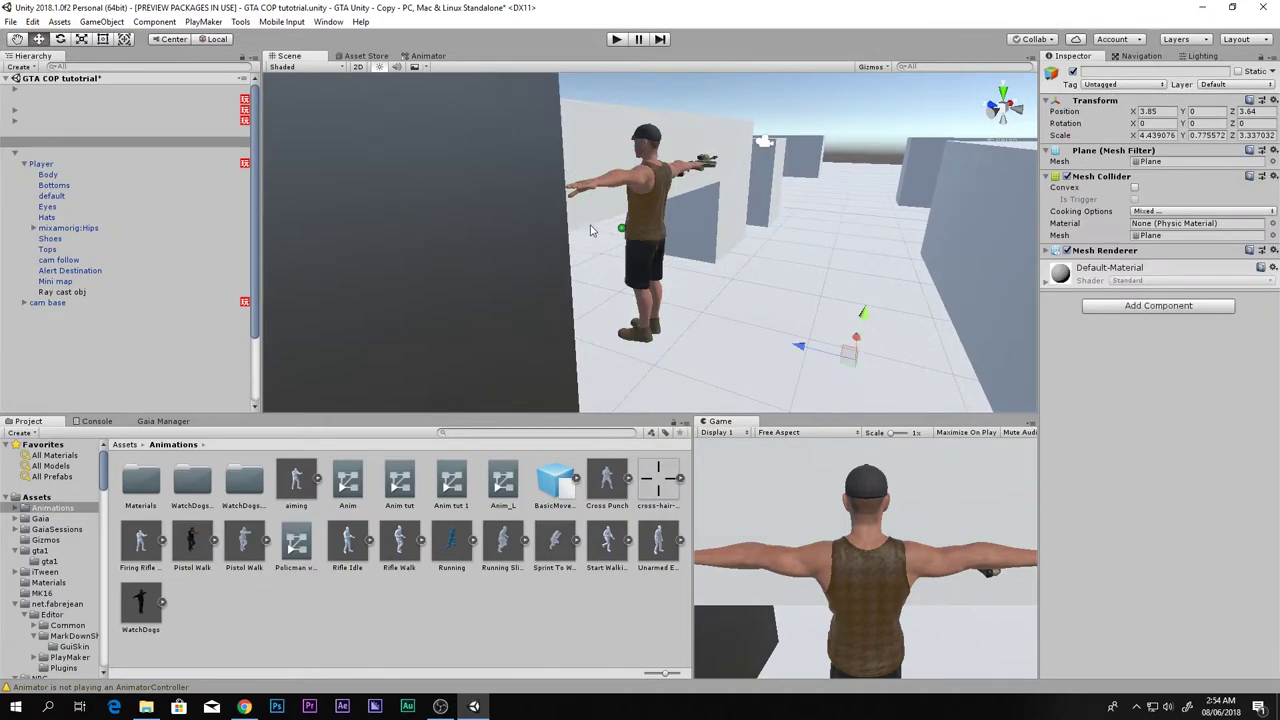
{"action": "key", "text": "t"}
{"action": "left_click_drag", "start_coordinate": [595, 206], "coordinate": [598, 260]}
{"action": "middle_click_drag", "start_coordinate": [598, 260], "coordinate": [505, 262]}
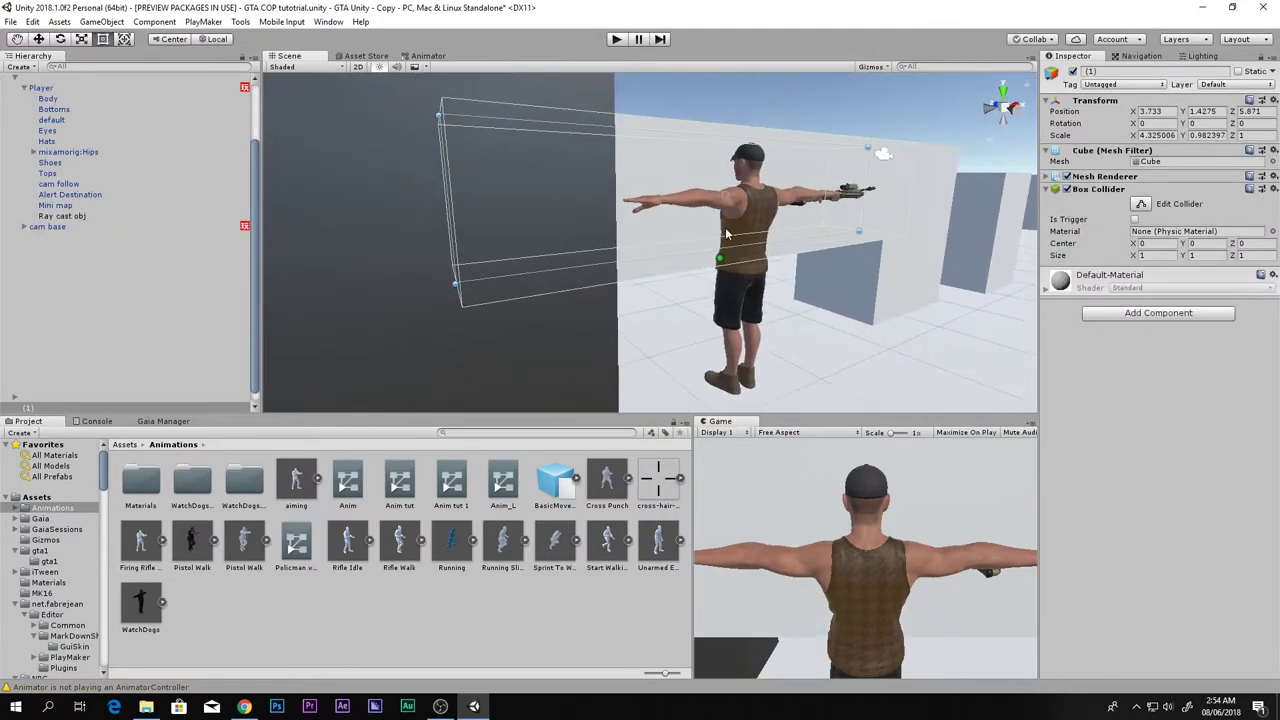
Step: Select the Player and open its first PlayMaker FSM for editing as a prefab instance
{"action": "left_click", "coordinate": [744, 294]}
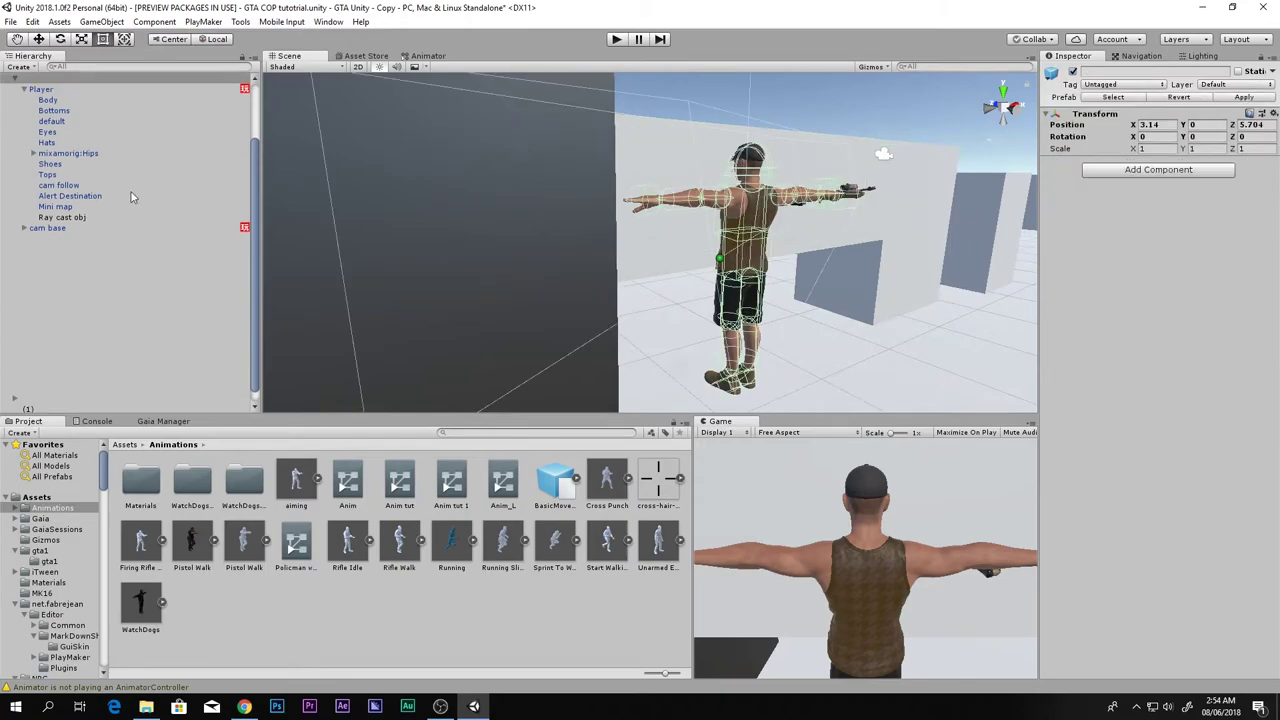
{"action": "left_click", "coordinate": [41, 90]}
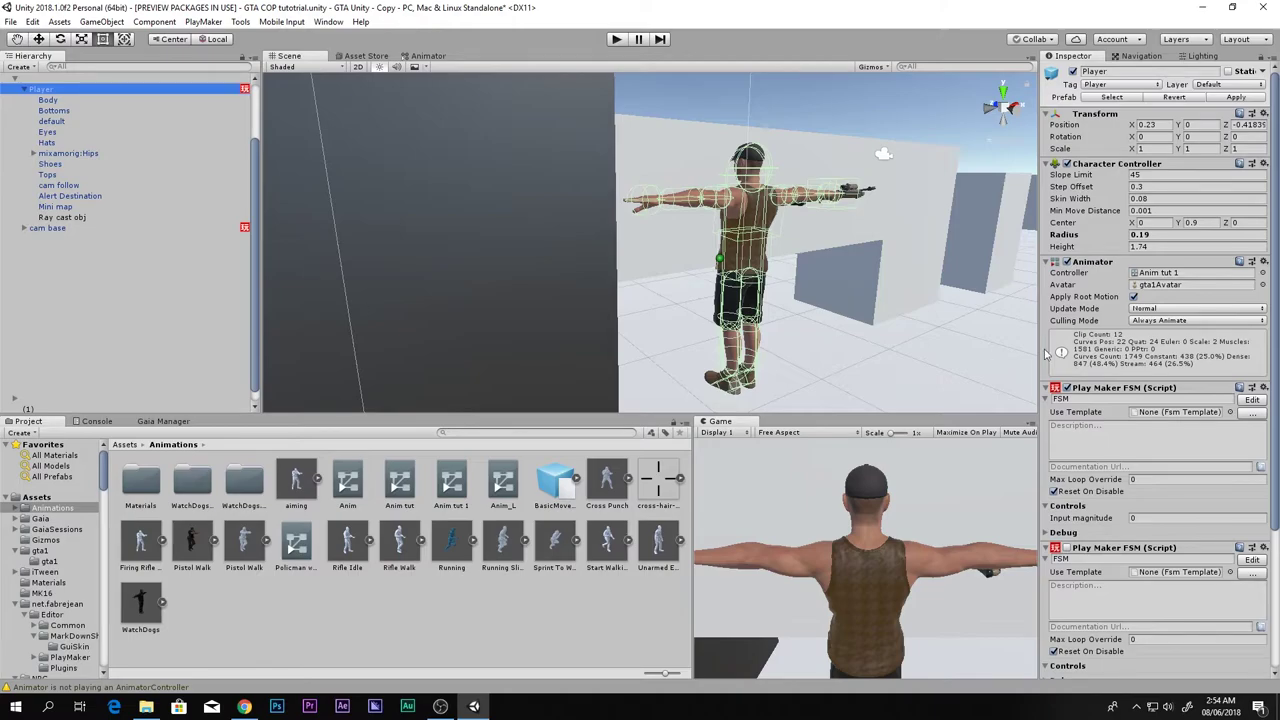
{"action": "left_click", "coordinate": [1252, 400]}
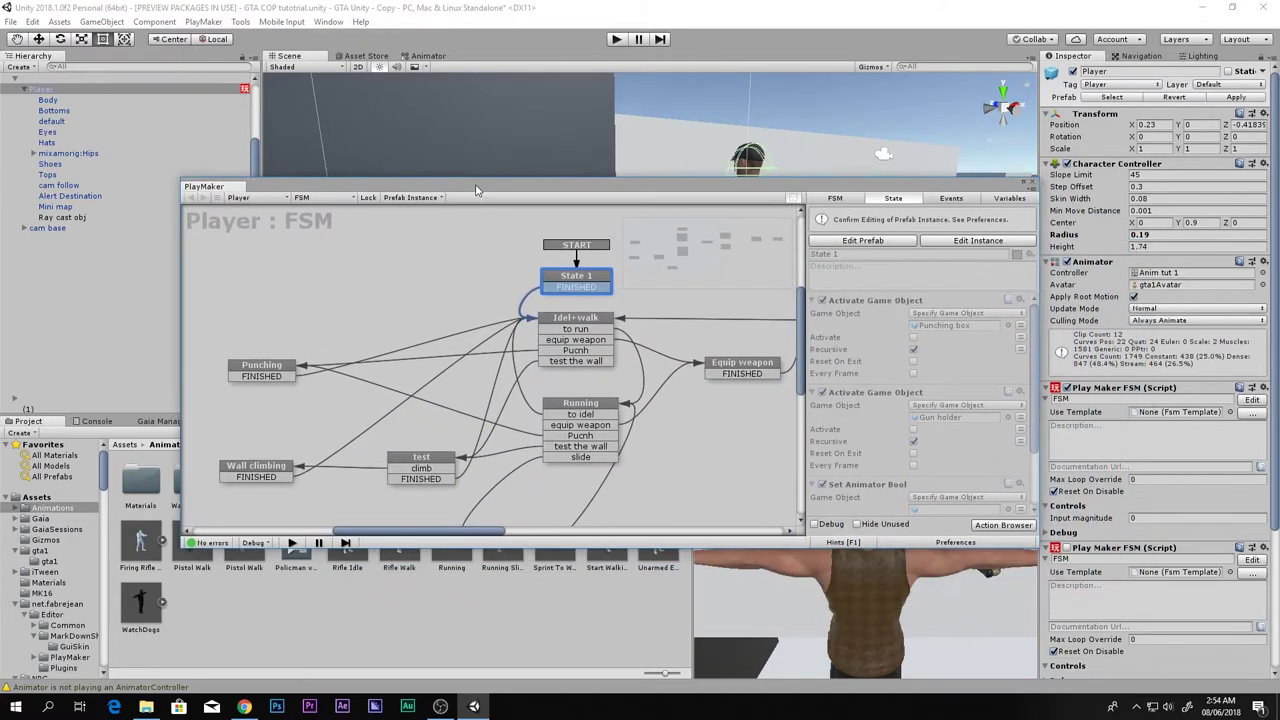
{"action": "left_click", "coordinate": [965, 235]}
Step: Add a Set Property action to the Sliding state, after its Wait action
{"action": "scroll", "coordinate": [420, 346], "scroll_direction": "down", "scroll_amount": 1}
{"action": "middle_click_drag", "start_coordinate": [457, 477], "coordinate": [404, 387]}
{"action": "left_click", "coordinate": [443, 424]}
{"action": "key", "text": "ctrl+grave"}
{"action": "type", "text": "set"}
{"action": "double_click", "coordinate": [502, 180]}
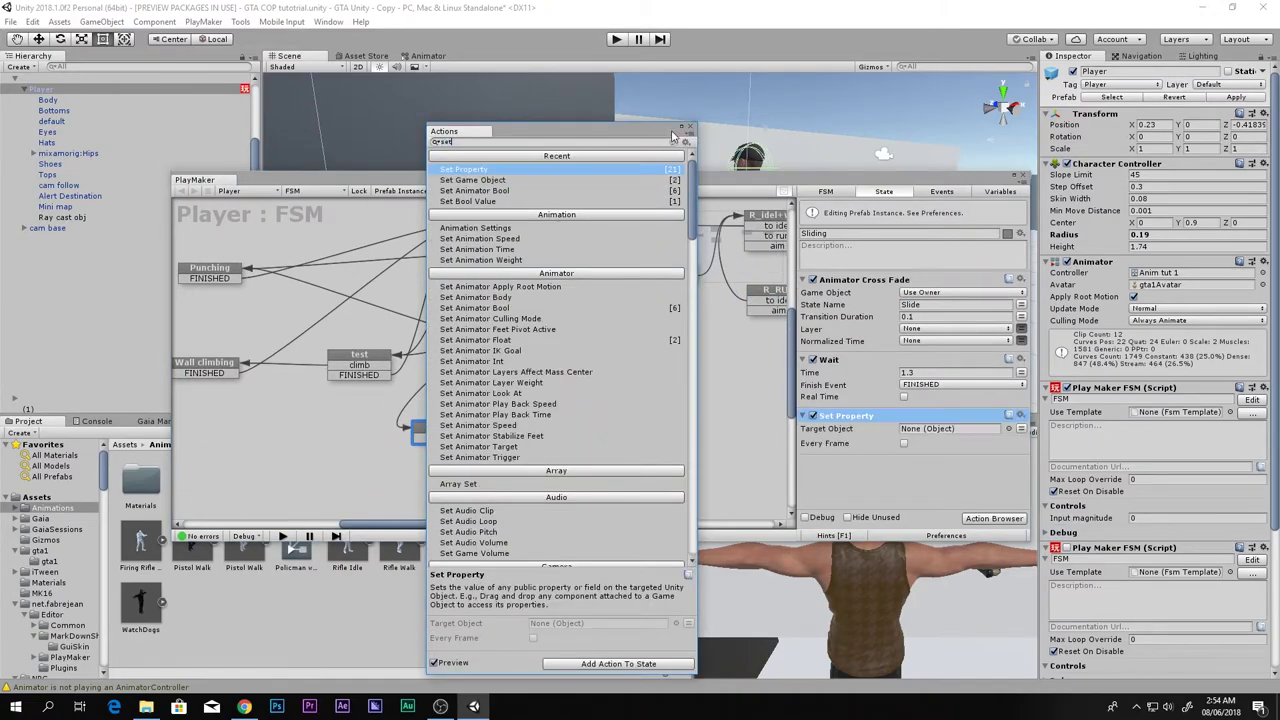
{"action": "left_click", "coordinate": [690, 130]}
Step: Target the Set Property action at the Player's Character Controller and choose its height property with value 0
{"action": "left_click_drag", "start_coordinate": [1120, 167], "coordinate": [940, 430]}
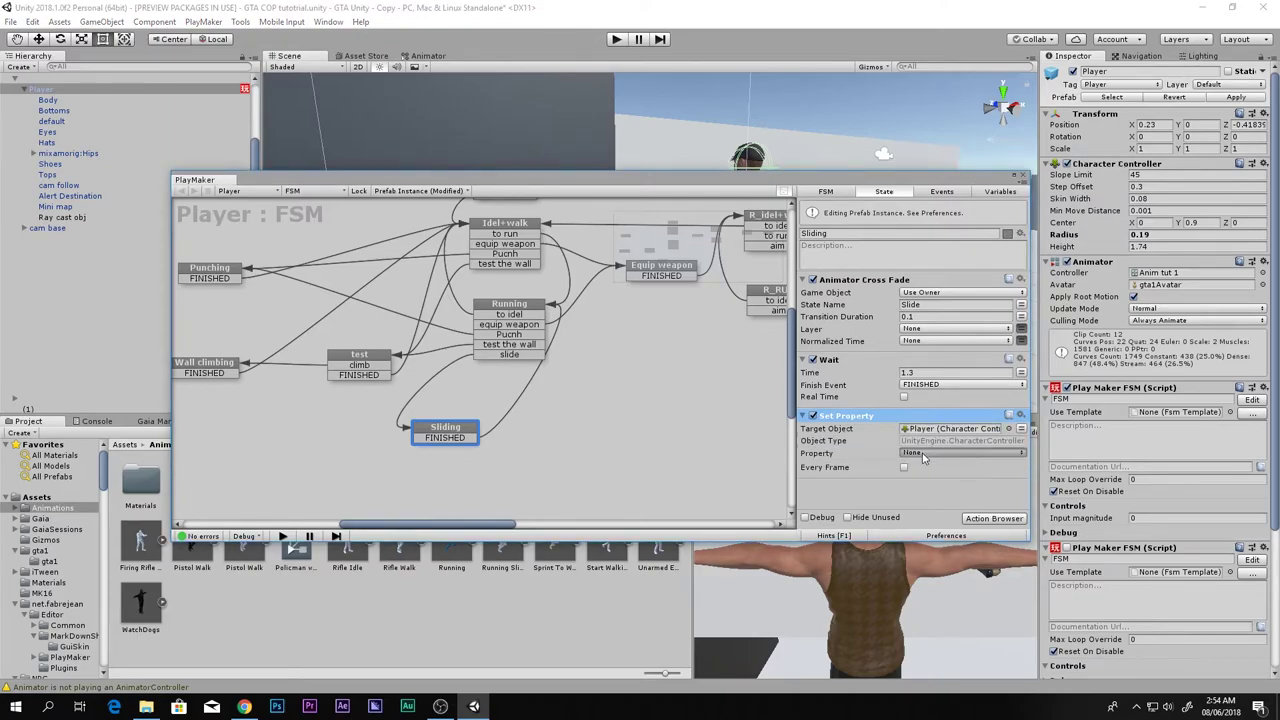
{"action": "left_click", "coordinate": [935, 453]}
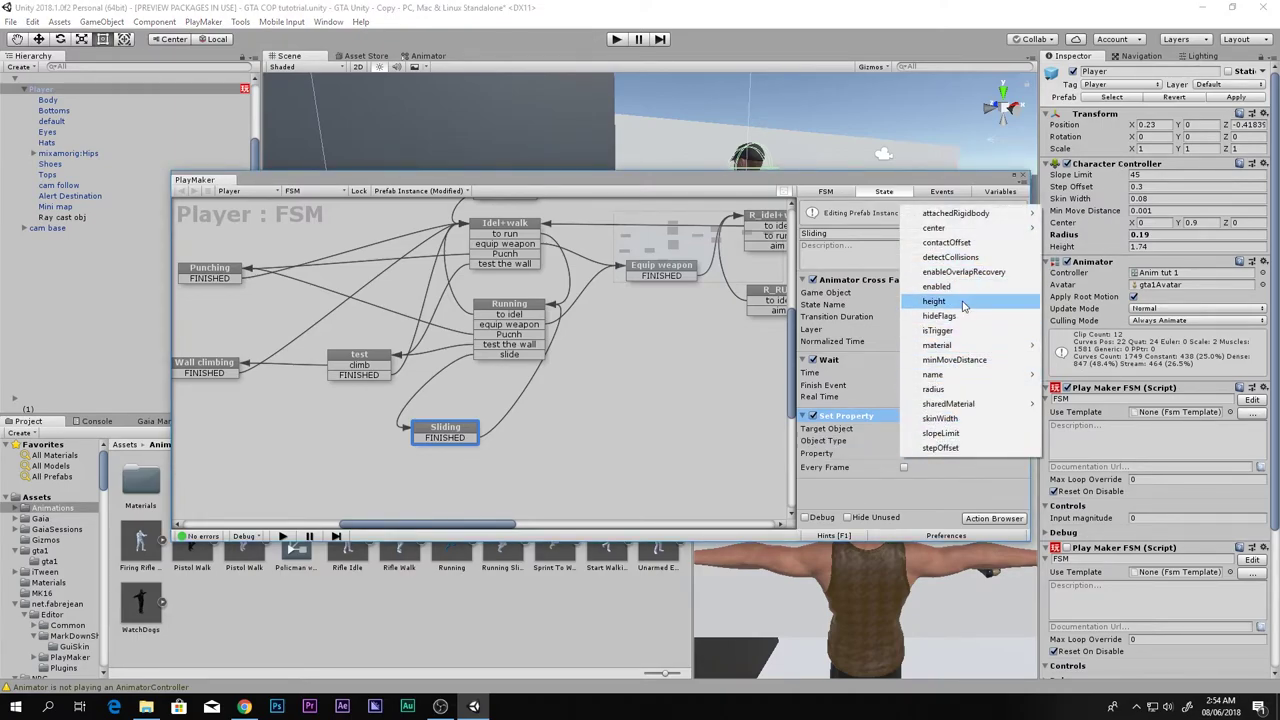
{"action": "left_click", "coordinate": [932, 302]}
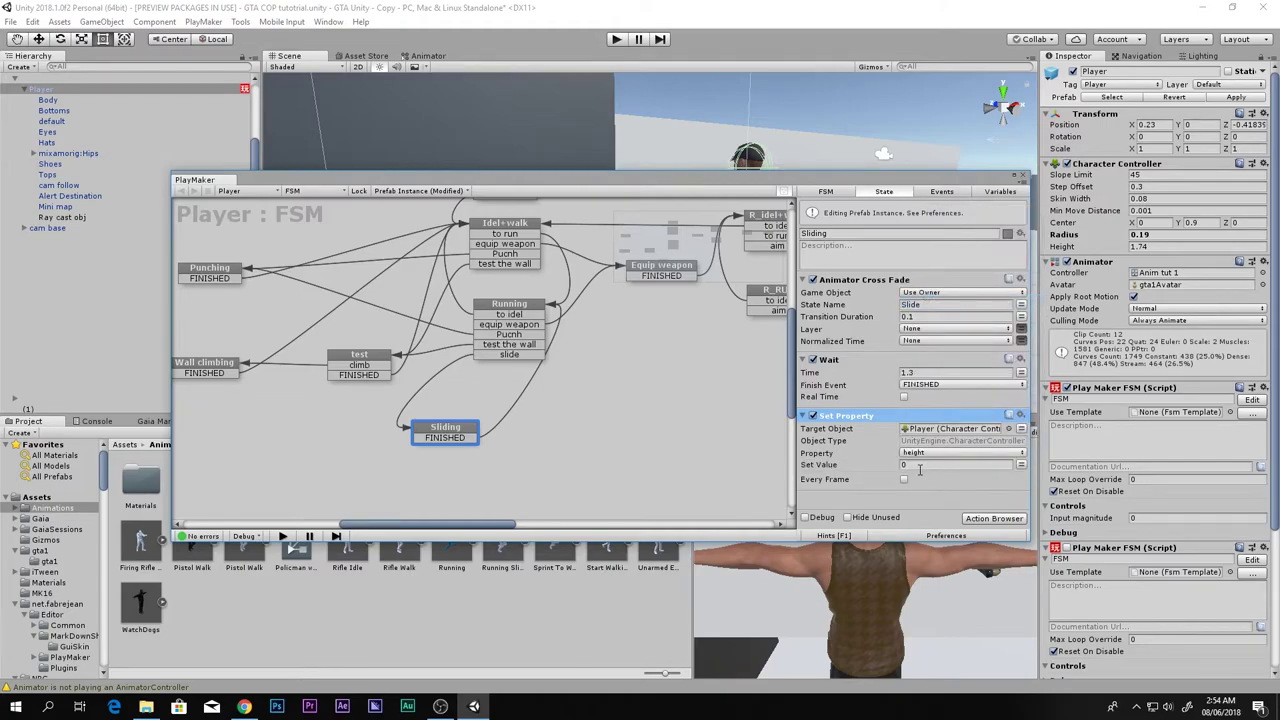
{"action": "left_click", "coordinate": [849, 498]}
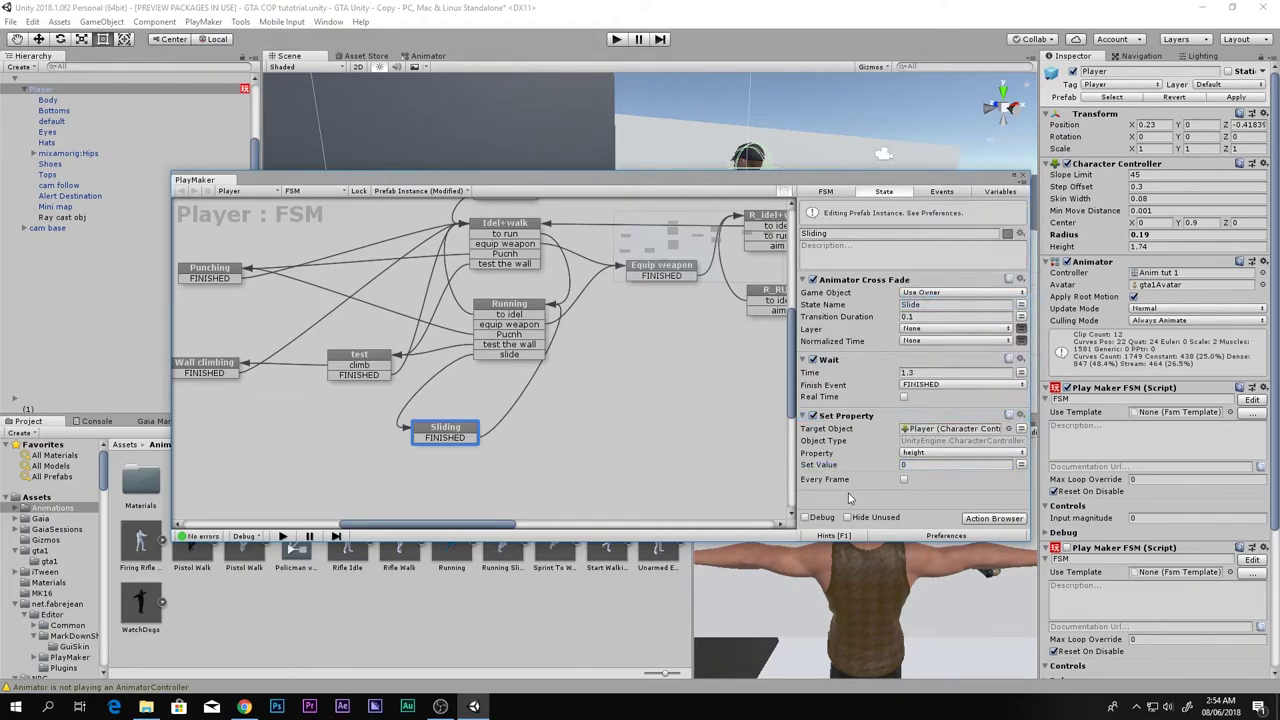
Step: Duplicate the height Set Property action within the Sliding state
{"action": "left_click", "coordinate": [853, 416]}
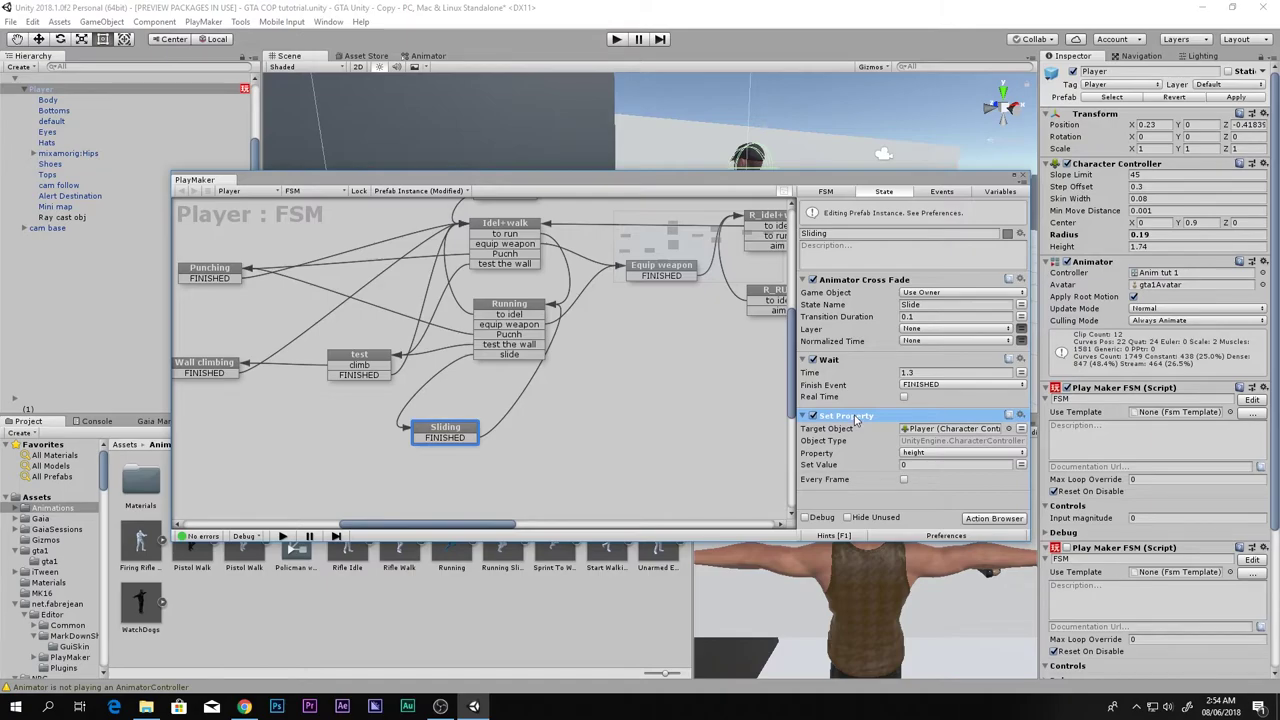
{"action": "key", "text": "ctrl+v"}
{"action": "scroll", "coordinate": [878, 456], "scroll_direction": "down", "scroll_amount": 2}
Step: Try a height of 0 and a center Y of 0.5 on the Player's Character Controller component
{"action": "left_click_drag", "start_coordinate": [1003, 179], "coordinate": [466, 270]}
{"action": "left_click", "coordinate": [1157, 245]}
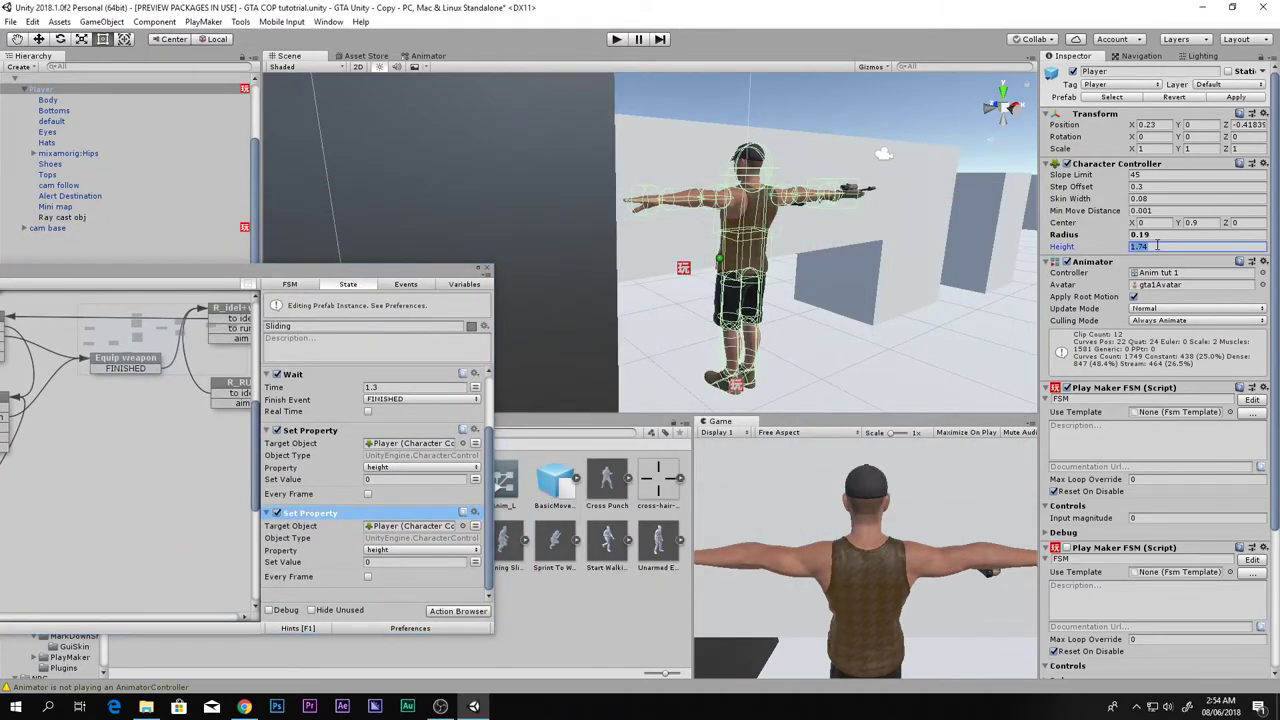
{"action": "type", "text": "0"}
{"action": "middle_click_drag", "start_coordinate": [802, 298], "coordinate": [812, 228]}
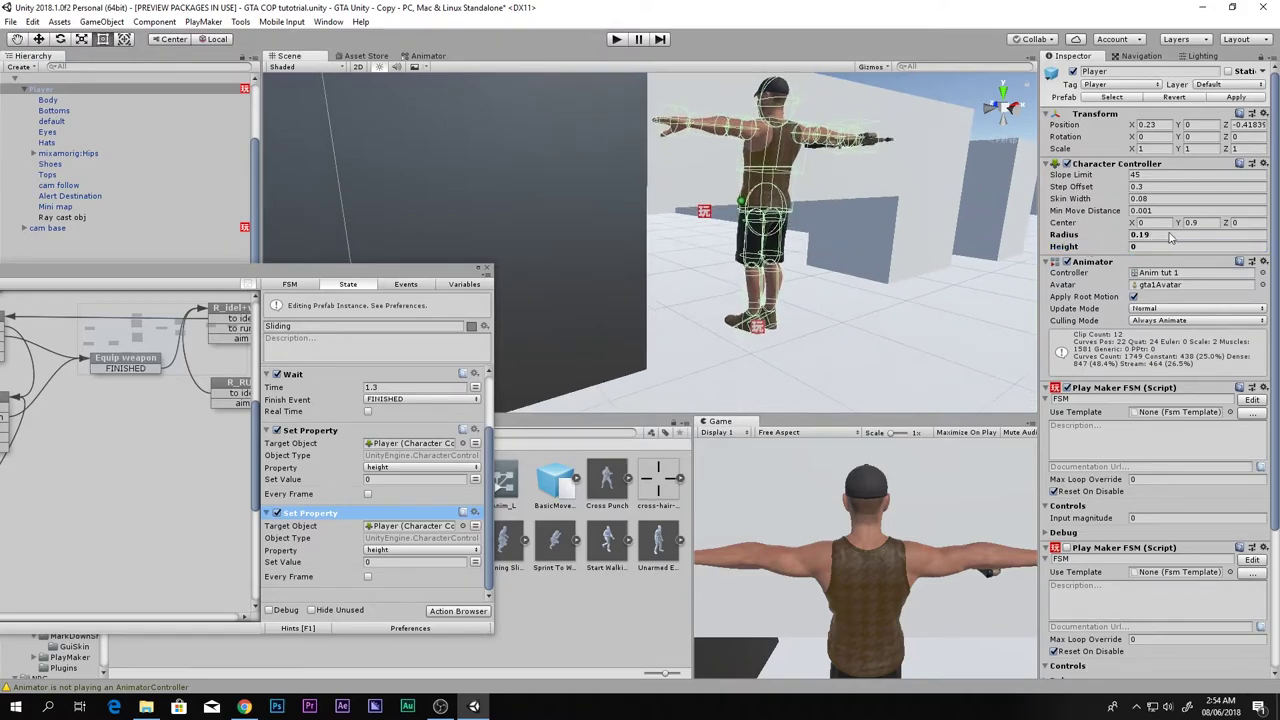
{"action": "left_click_drag", "start_coordinate": [1183, 223], "coordinate": [1176, 231]}
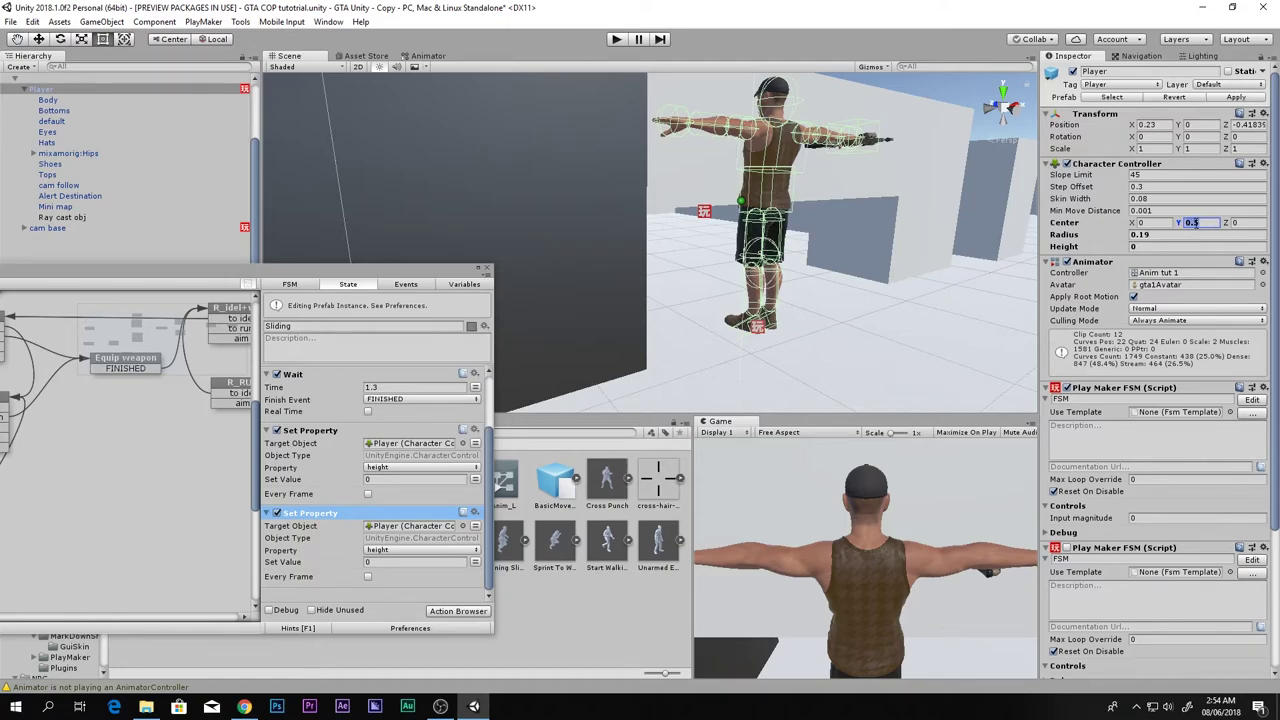
Step: Switch the duplicated Set Property action to center.y with a value of 0.5
{"action": "left_click", "coordinate": [446, 271]}
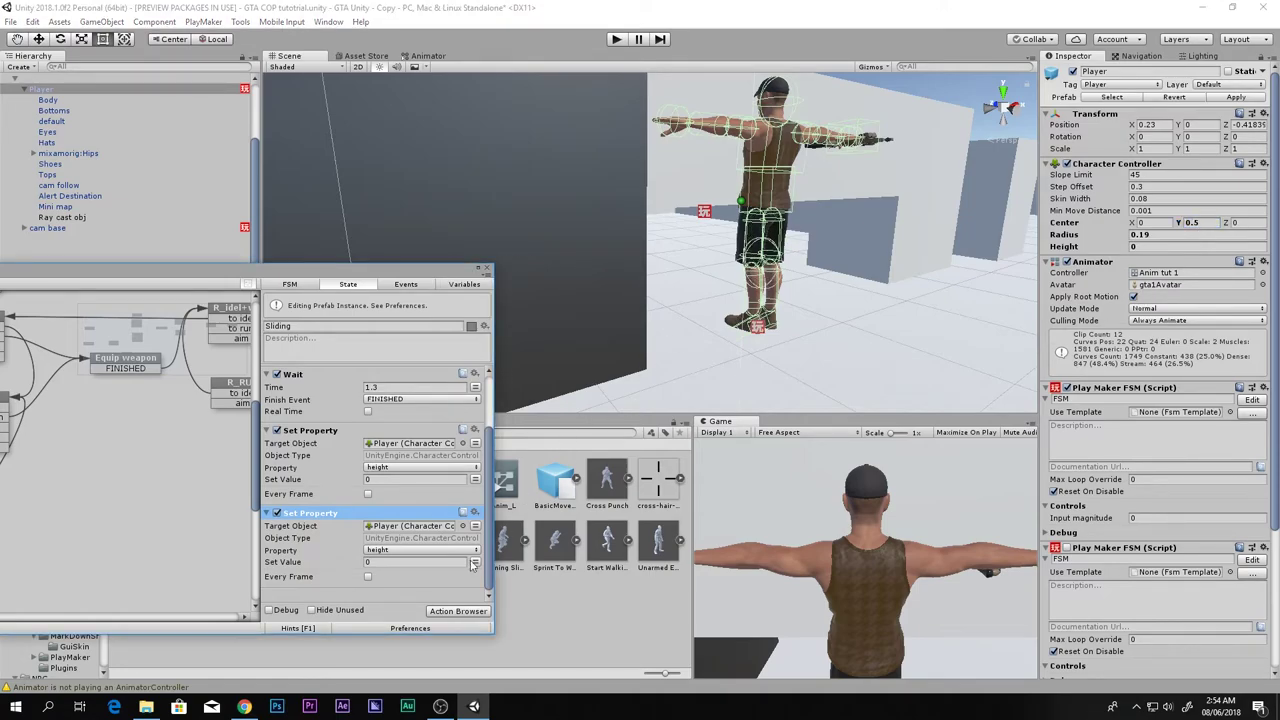
{"action": "left_click", "coordinate": [378, 551]}
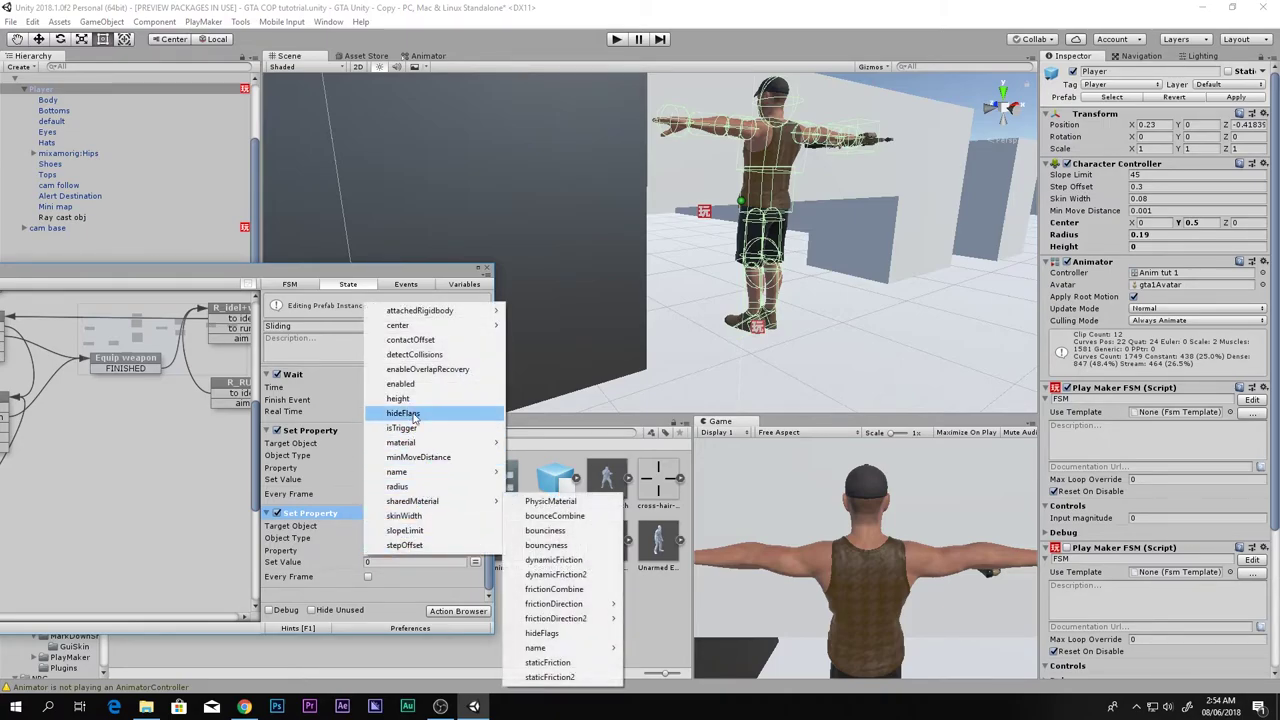
{"action": "mouse_move", "coordinate": [428, 330]}
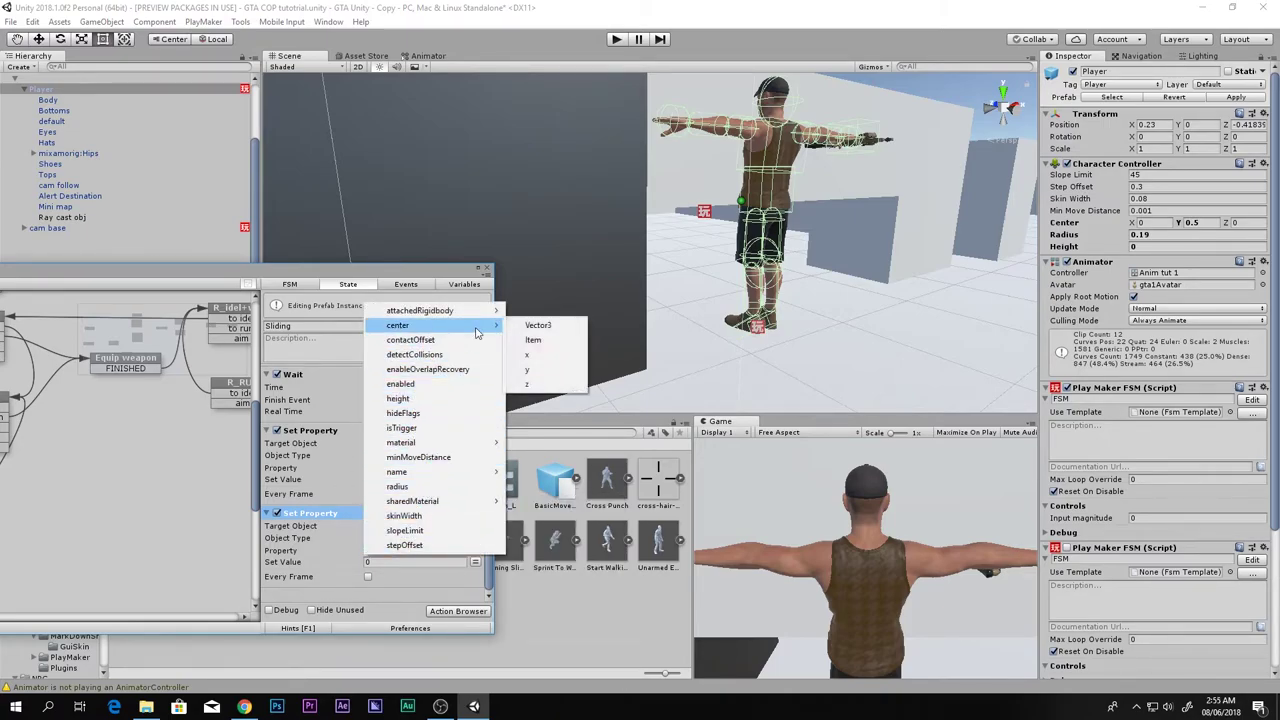
{"action": "left_click", "coordinate": [530, 355]}
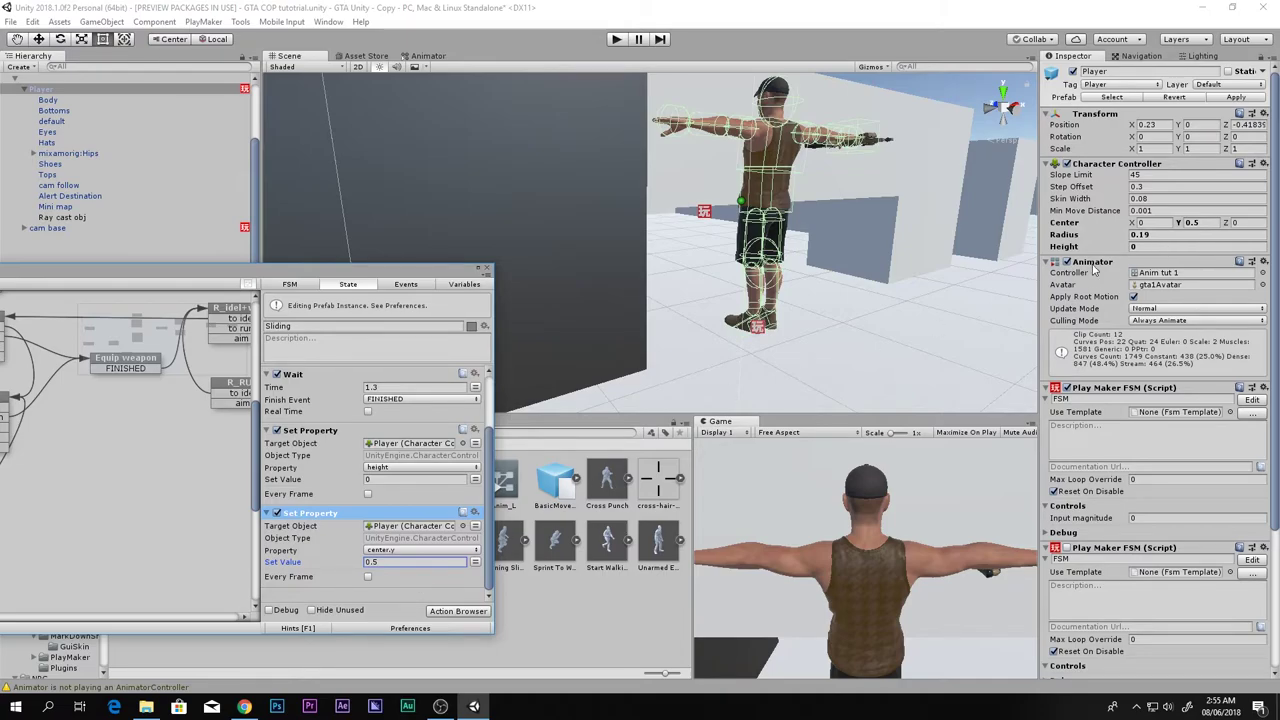
Step: Undo the trial Character Controller values and the duplicated action, keeping only the Sliding state's height Set Property action
{"action": "left_click", "coordinate": [1158, 248]}
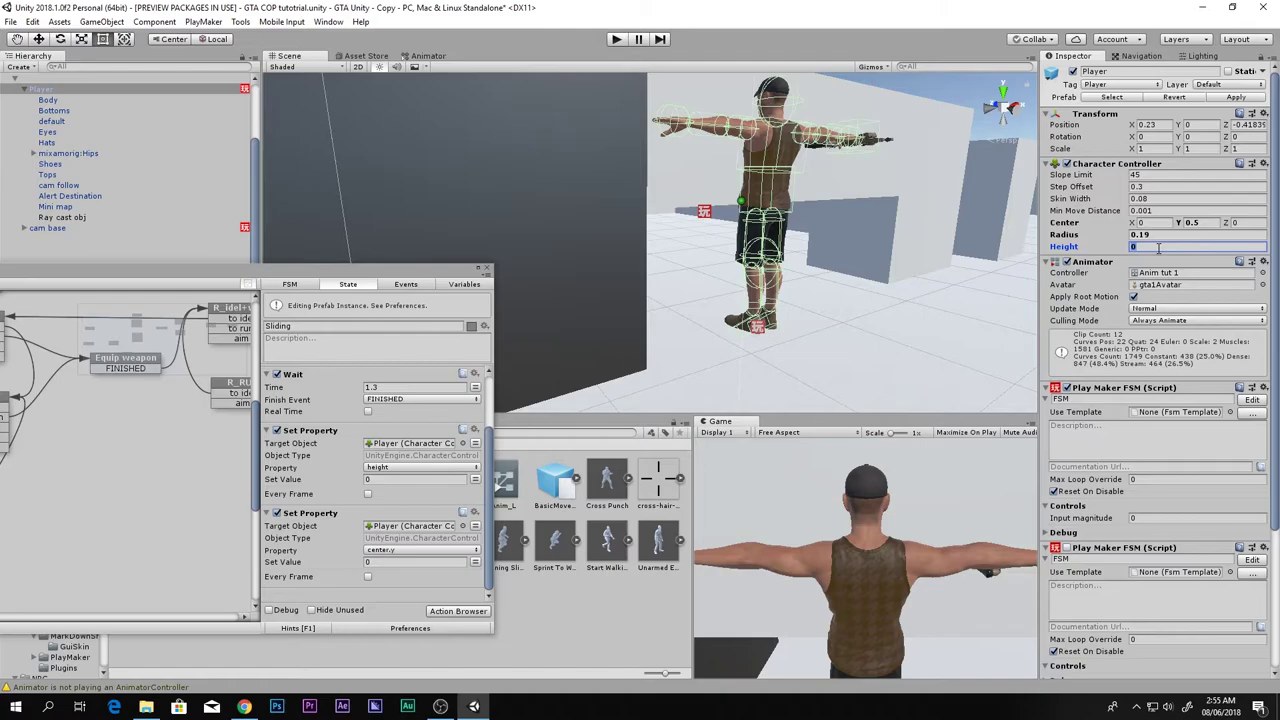
{"action": "key", "text": "ctrl+z"}
{"action": "key", "text": "ctrl+z"}
{"action": "key", "text": "ctrl+z"}
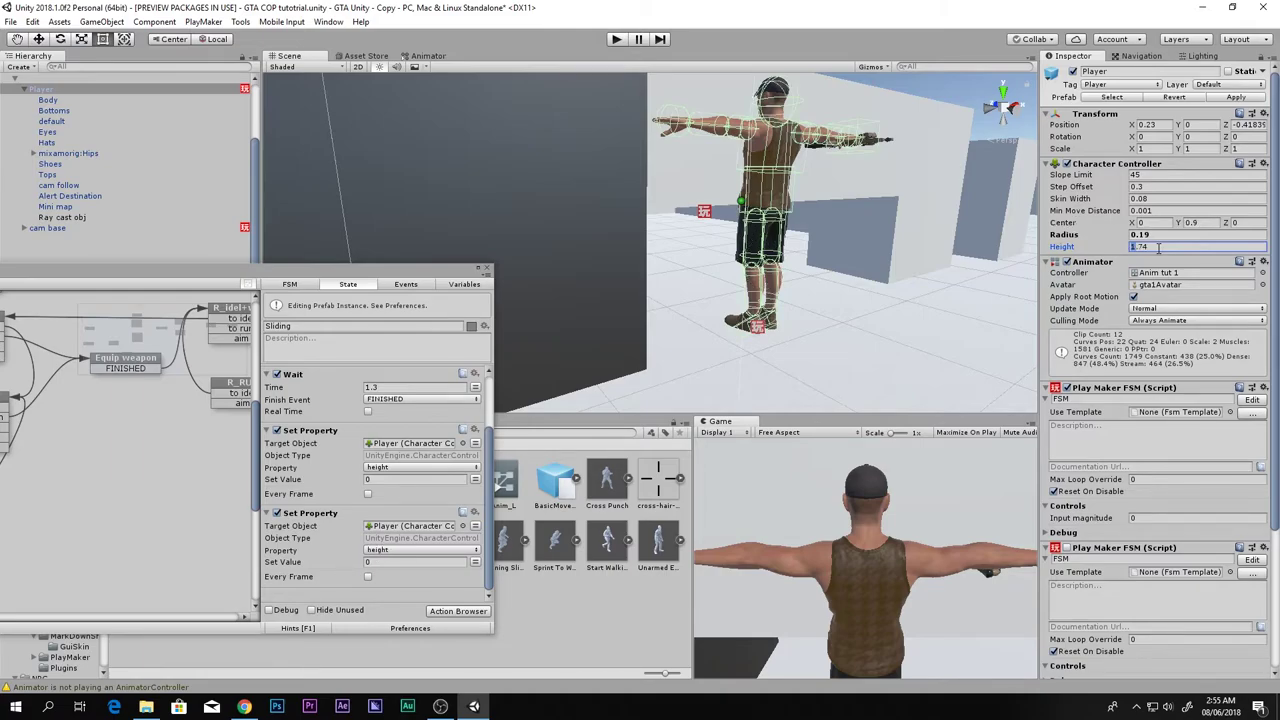
{"action": "key", "text": "ctrl+z"}
{"action": "key", "text": "ctrl+z"}
{"action": "key", "text": "ctrl+z"}
{"action": "key", "text": "ctrl+z"}
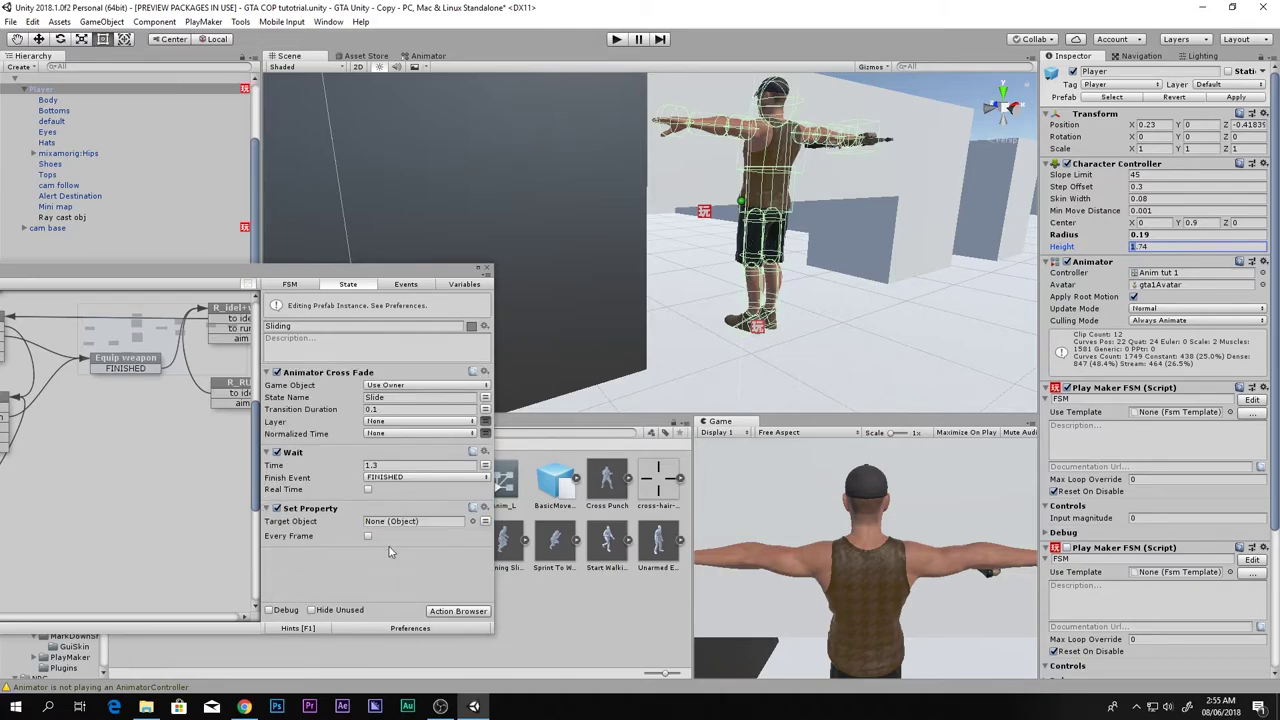
{"action": "key", "text": "ctrl+z"}
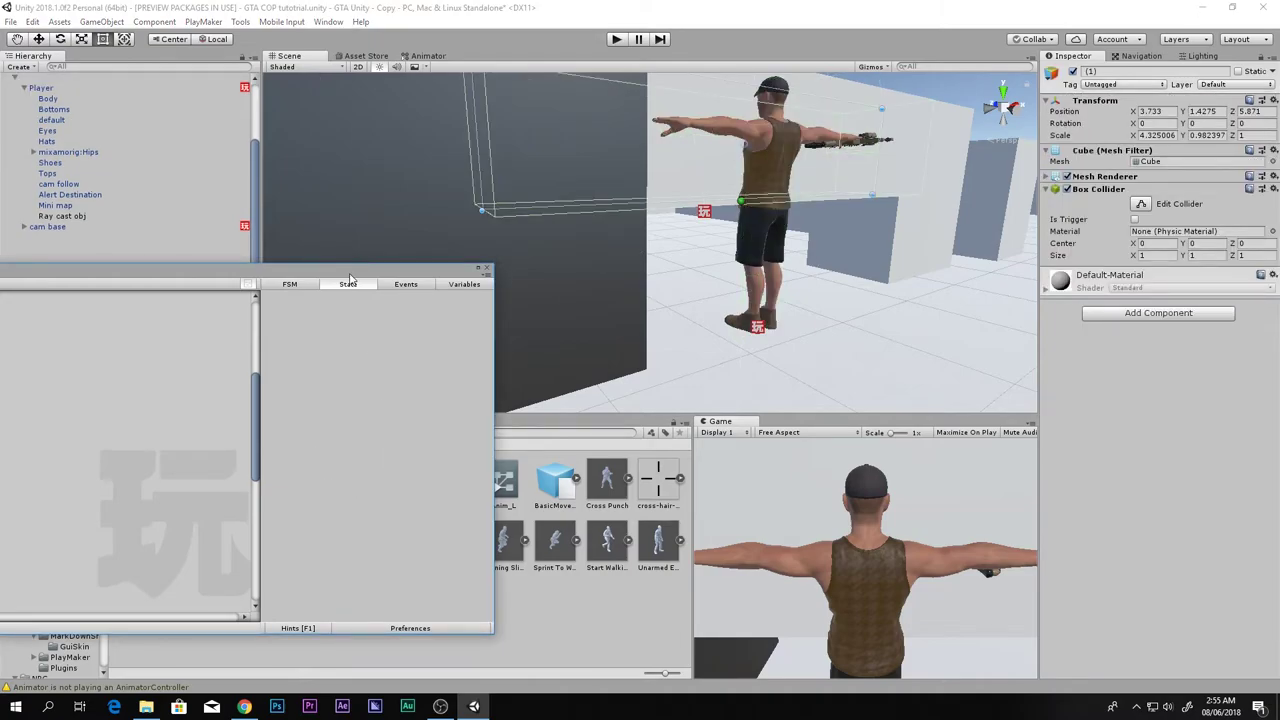
{"action": "key", "text": "ctrl+z"}
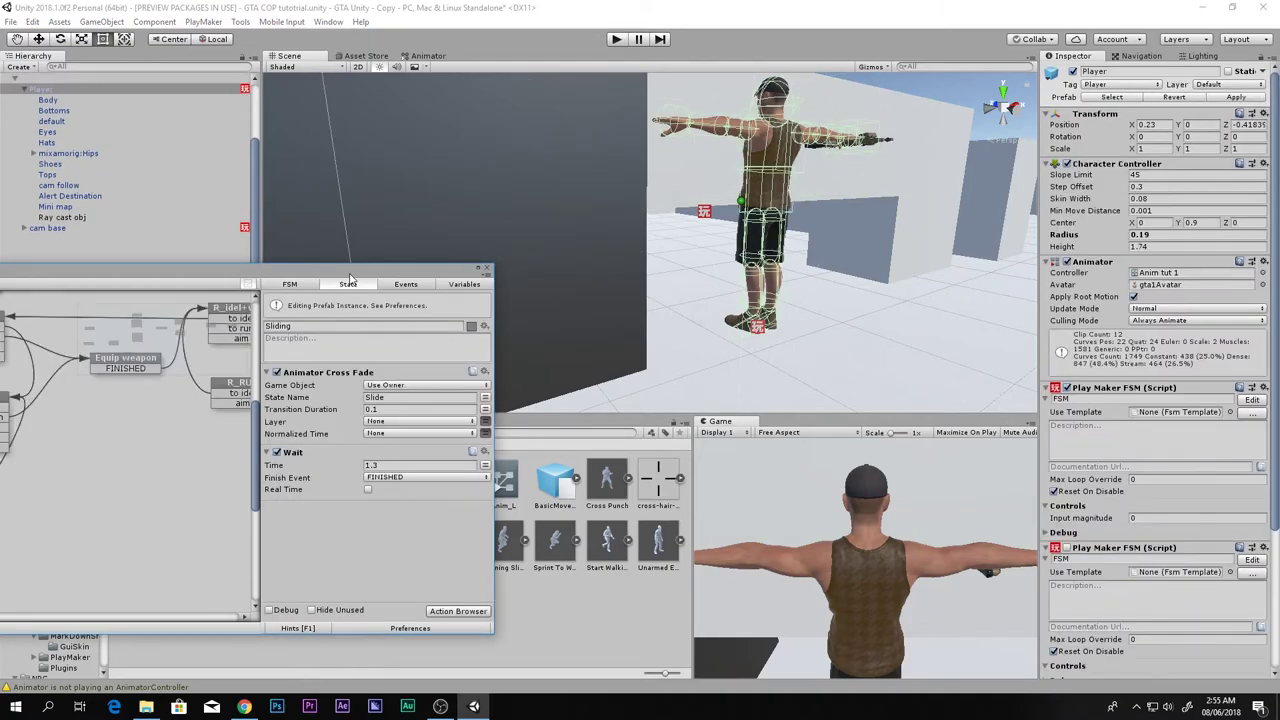
{"action": "key", "text": "ctrl+z"}
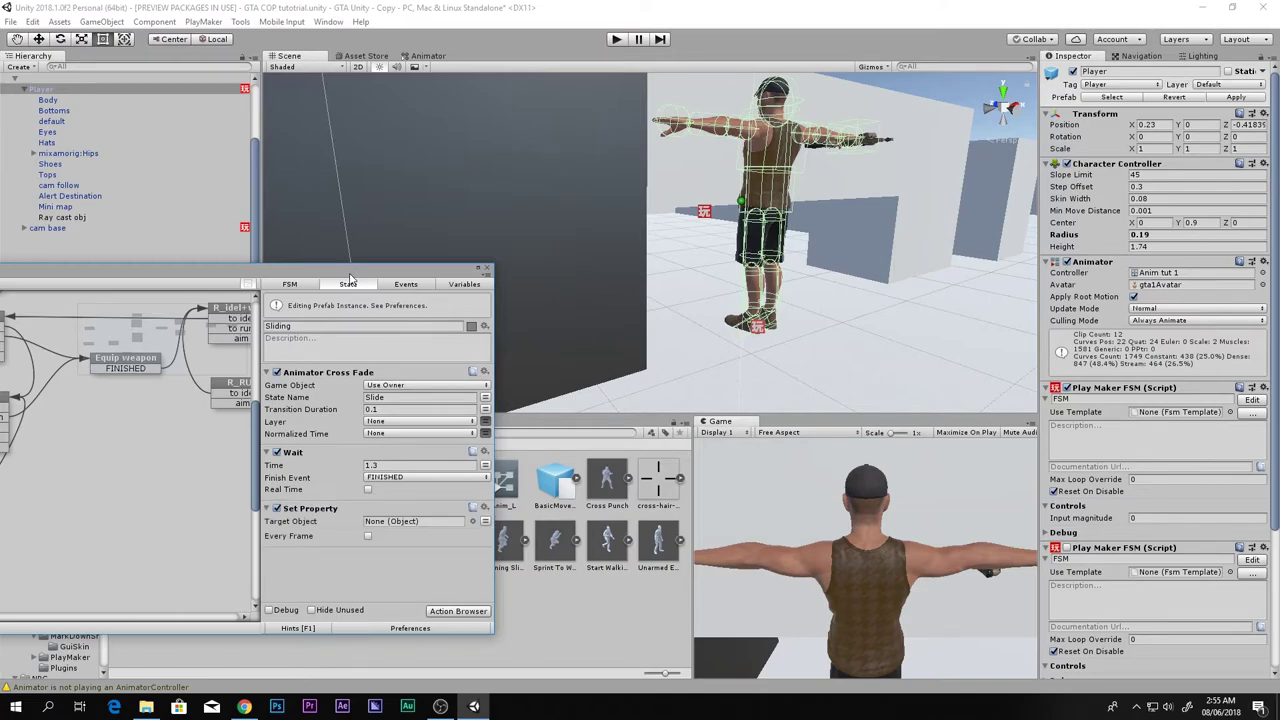
{"action": "key", "text": "ctrl+z"}
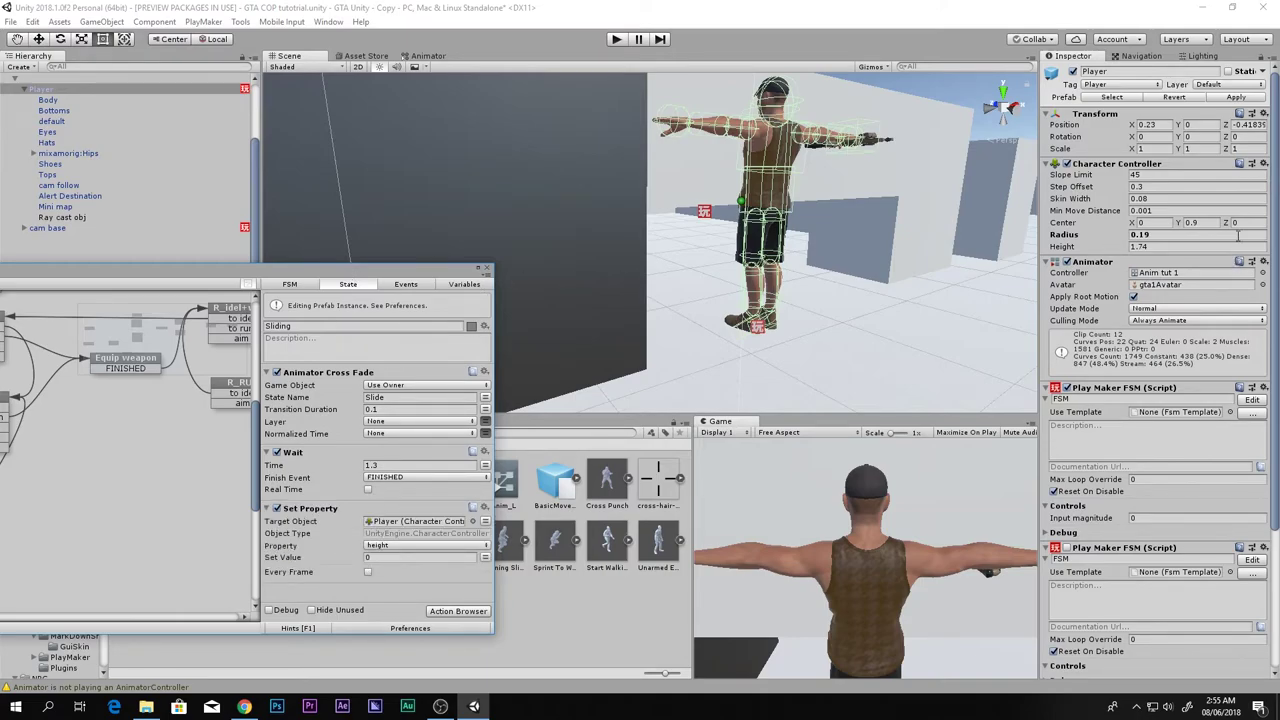
Step: Duplicate the height Set Property action in the Sliding state and set the copy to change center.y to 0.5
{"action": "left_click_drag", "start_coordinate": [445, 279], "coordinate": [662, 198]}
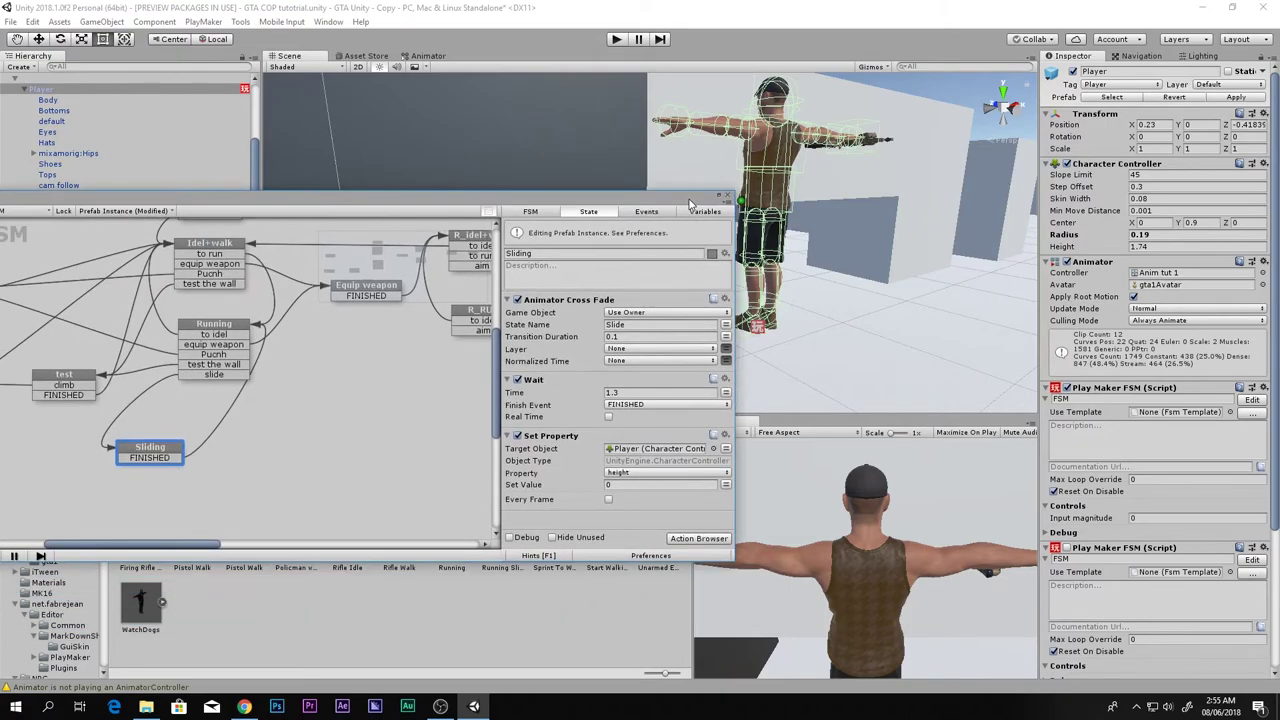
{"action": "left_click", "coordinate": [530, 428]}
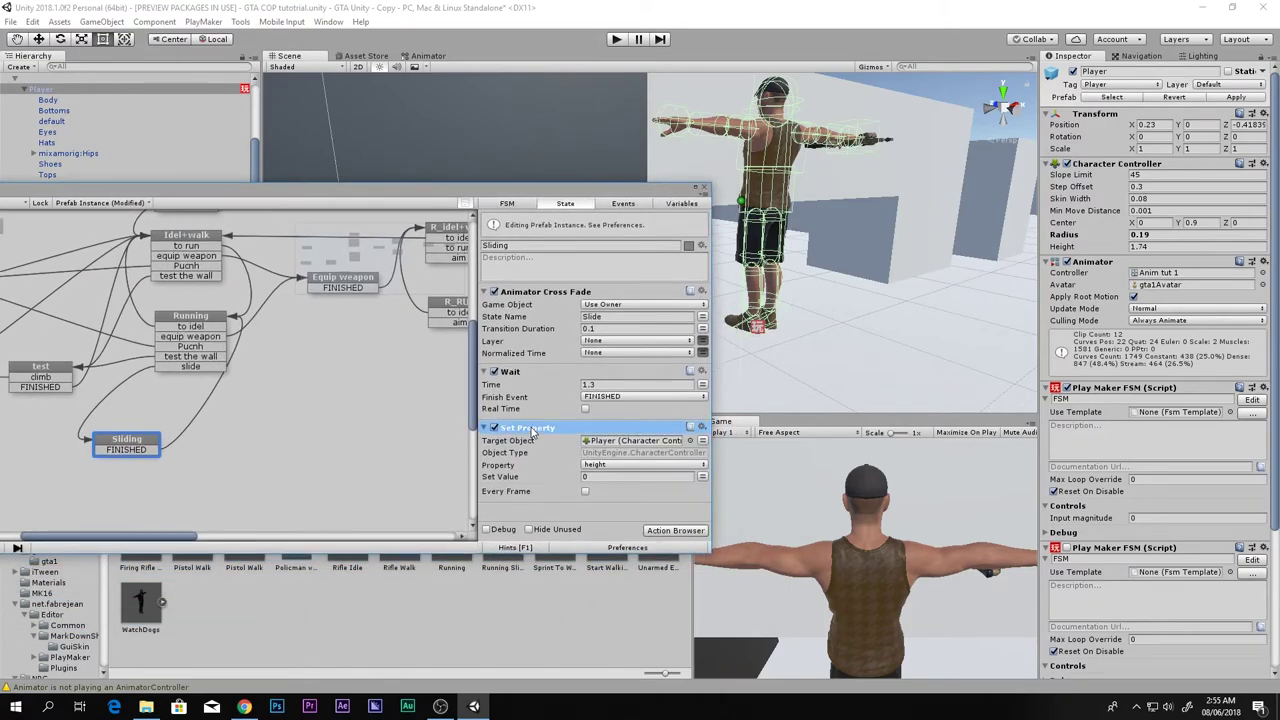
{"action": "key", "text": "ctrl+v"}
{"action": "scroll", "coordinate": [573, 511], "scroll_direction": "down", "scroll_amount": 2}
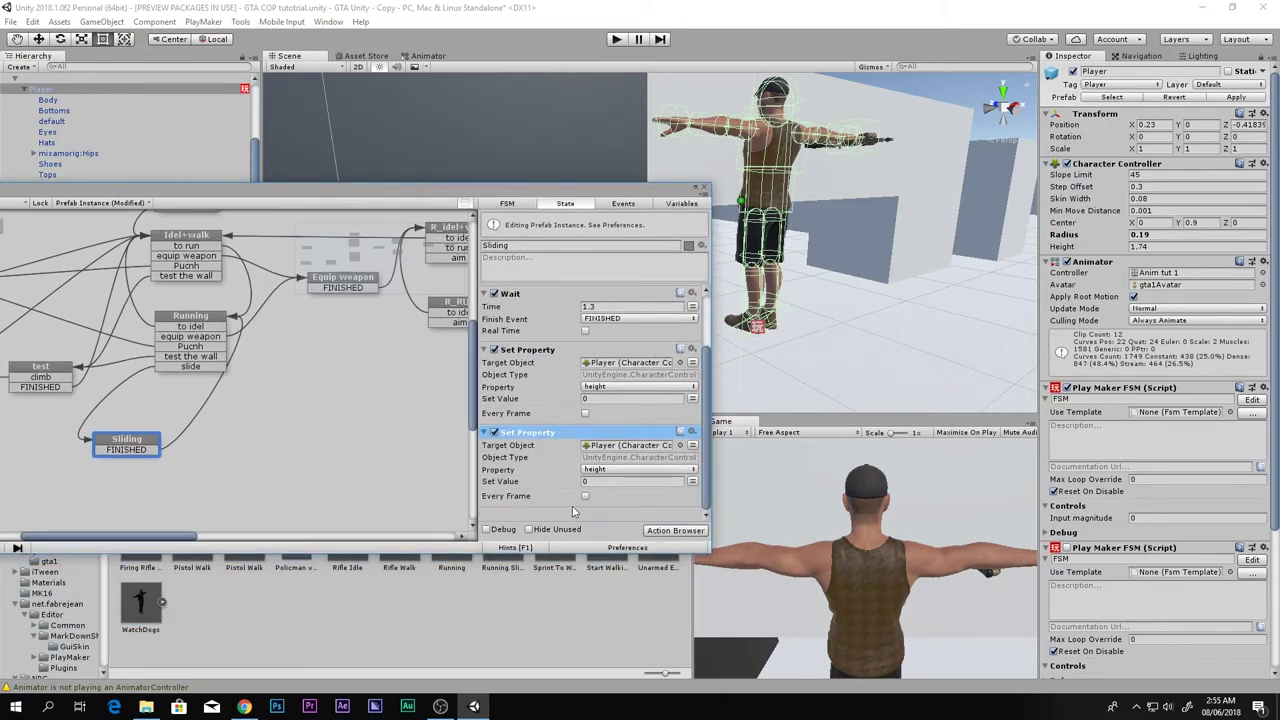
{"action": "left_click", "coordinate": [614, 470]}
{"action": "mouse_move", "coordinate": [718, 248]}
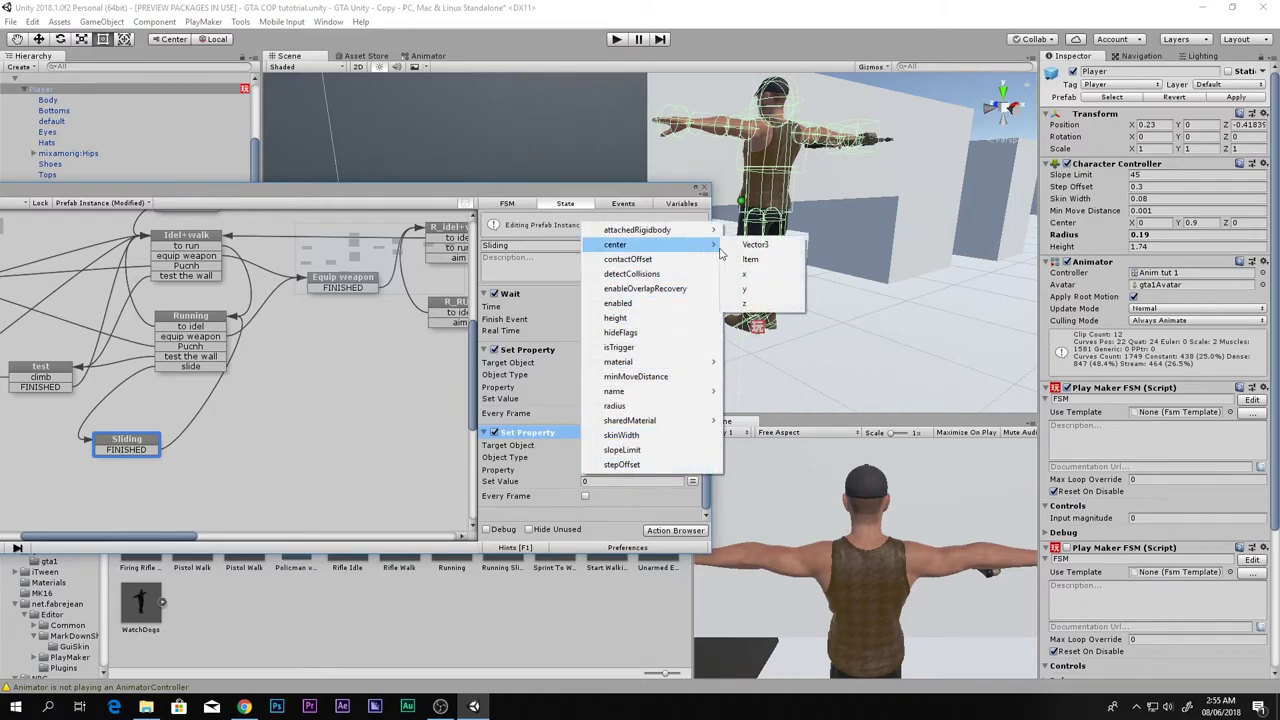
{"action": "left_click", "coordinate": [745, 289]}
{"action": "left_click", "coordinate": [603, 482]}
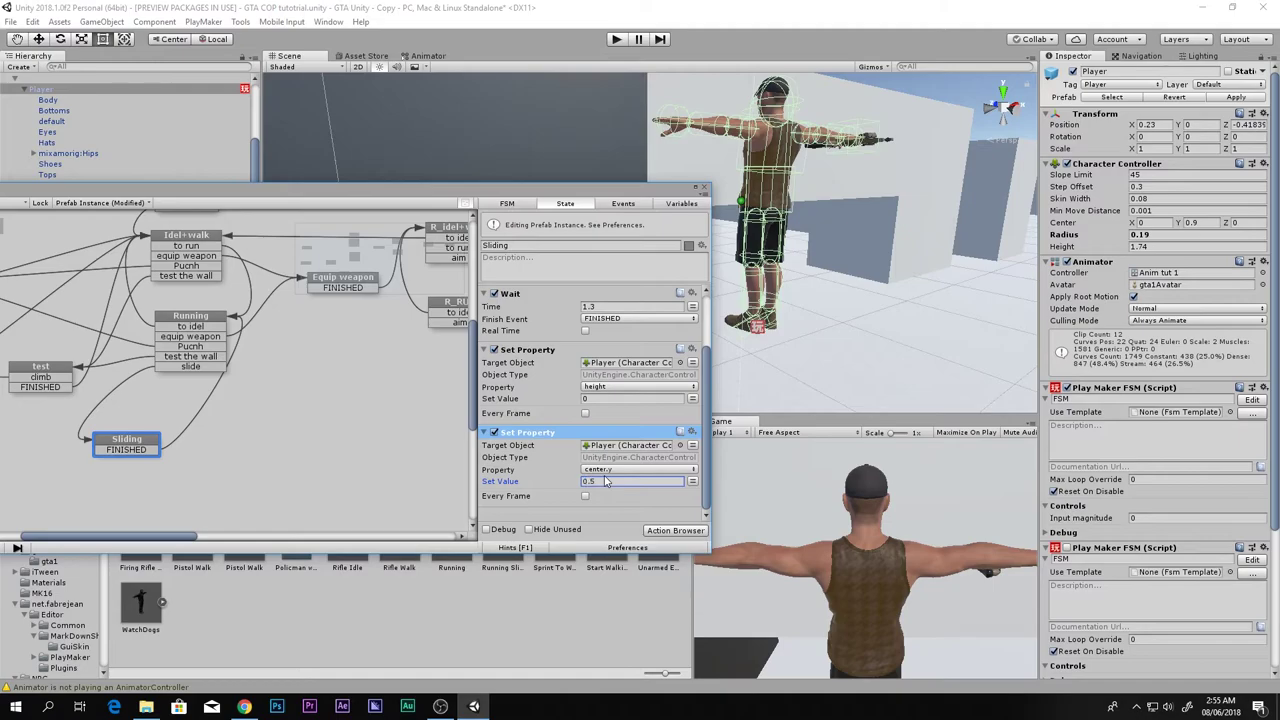
Step: Copy the height Set Property action from the Sliding state into the Running state, after Set Animator Bool
{"action": "left_click_drag", "start_coordinate": [628, 198], "coordinate": [803, 193]}
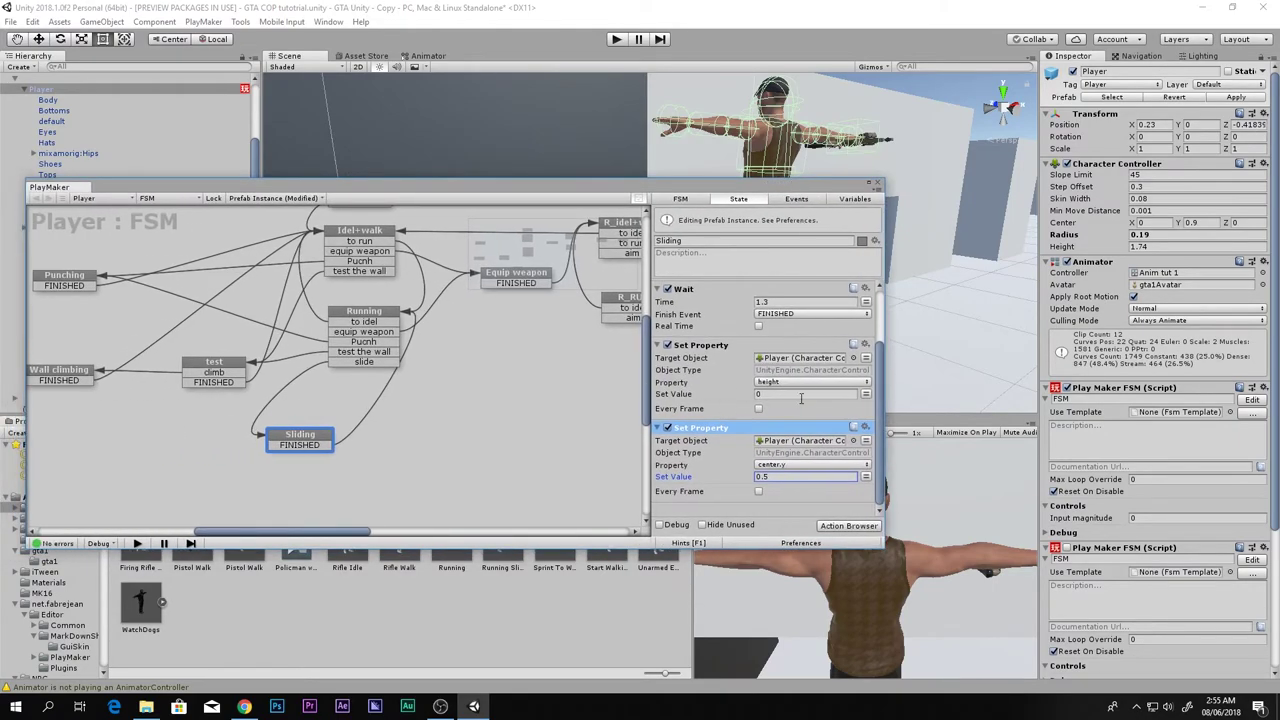
{"action": "left_click", "coordinate": [715, 346]}
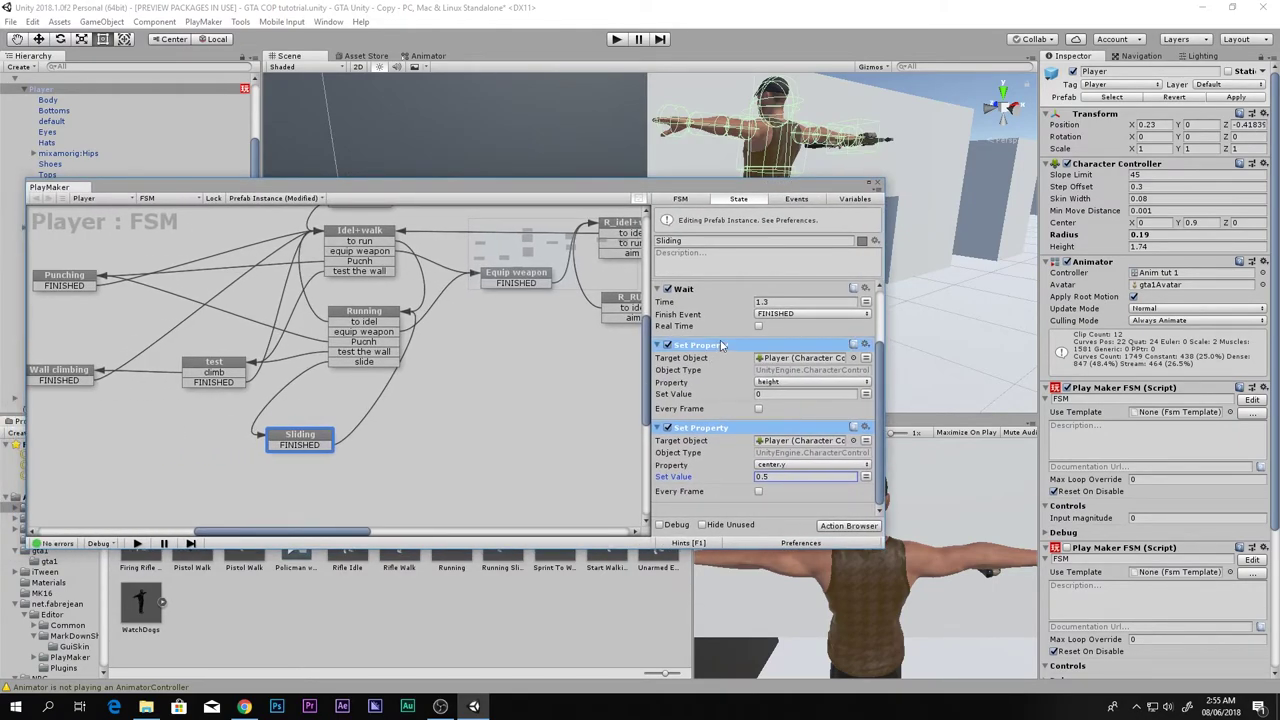
{"action": "left_click", "coordinate": [375, 326]}
{"action": "left_click", "coordinate": [740, 288]}
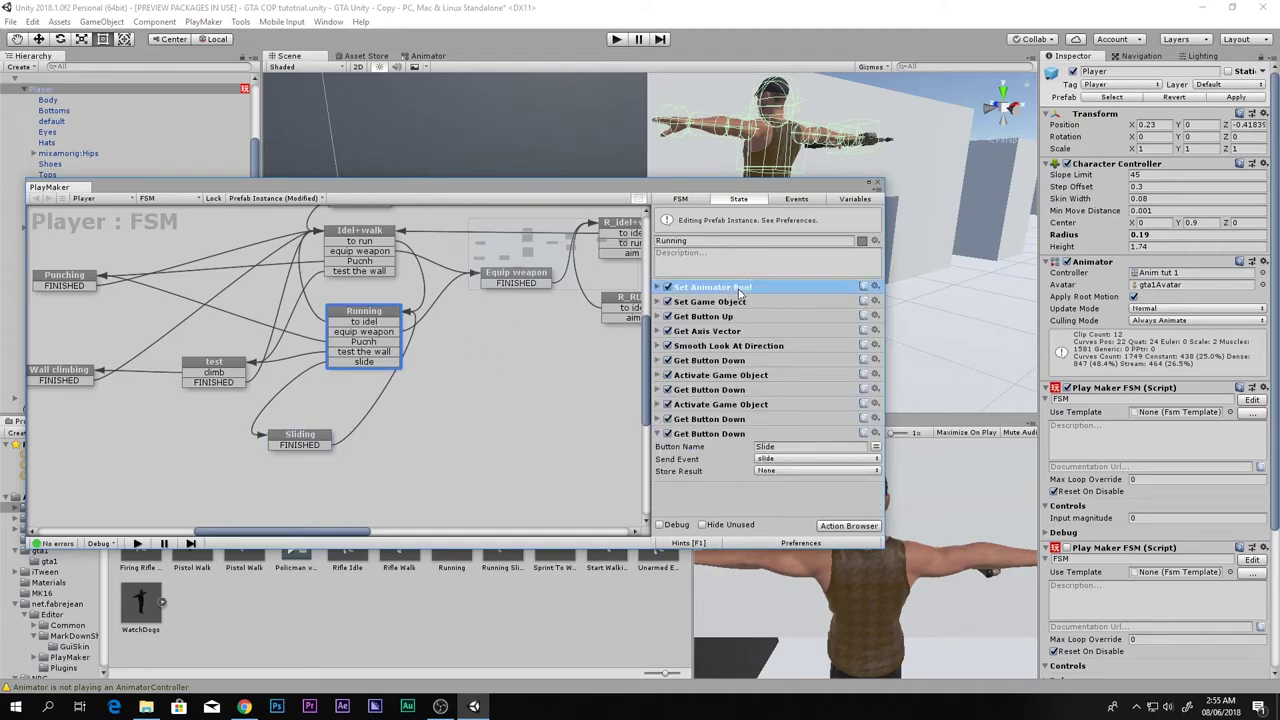
{"action": "key", "text": "ctrl+v"}
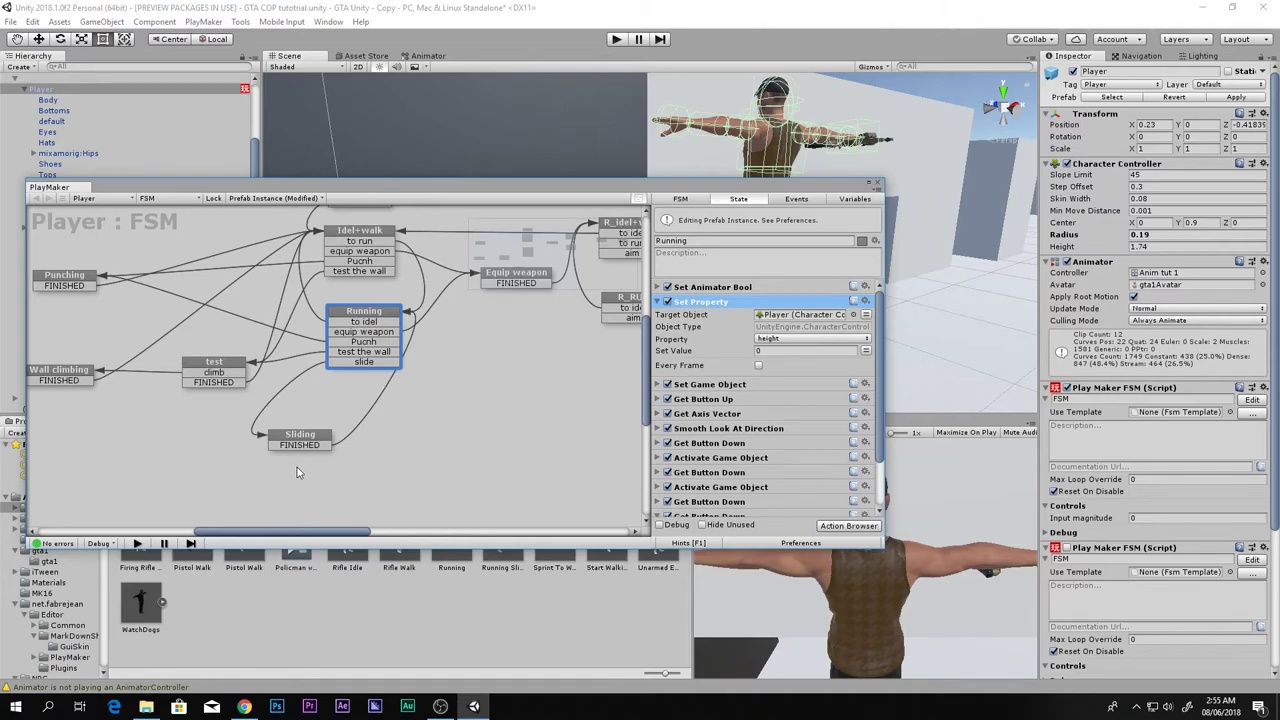
Step: Copy the center.y Set Property action from Sliding into Running, and set Running's height to 1.74 and center.y to 0.9
{"action": "left_click", "coordinate": [312, 446]}
{"action": "scroll", "coordinate": [692, 449], "scroll_direction": "down", "scroll_amount": 2}
{"action": "left_click", "coordinate": [711, 429]}
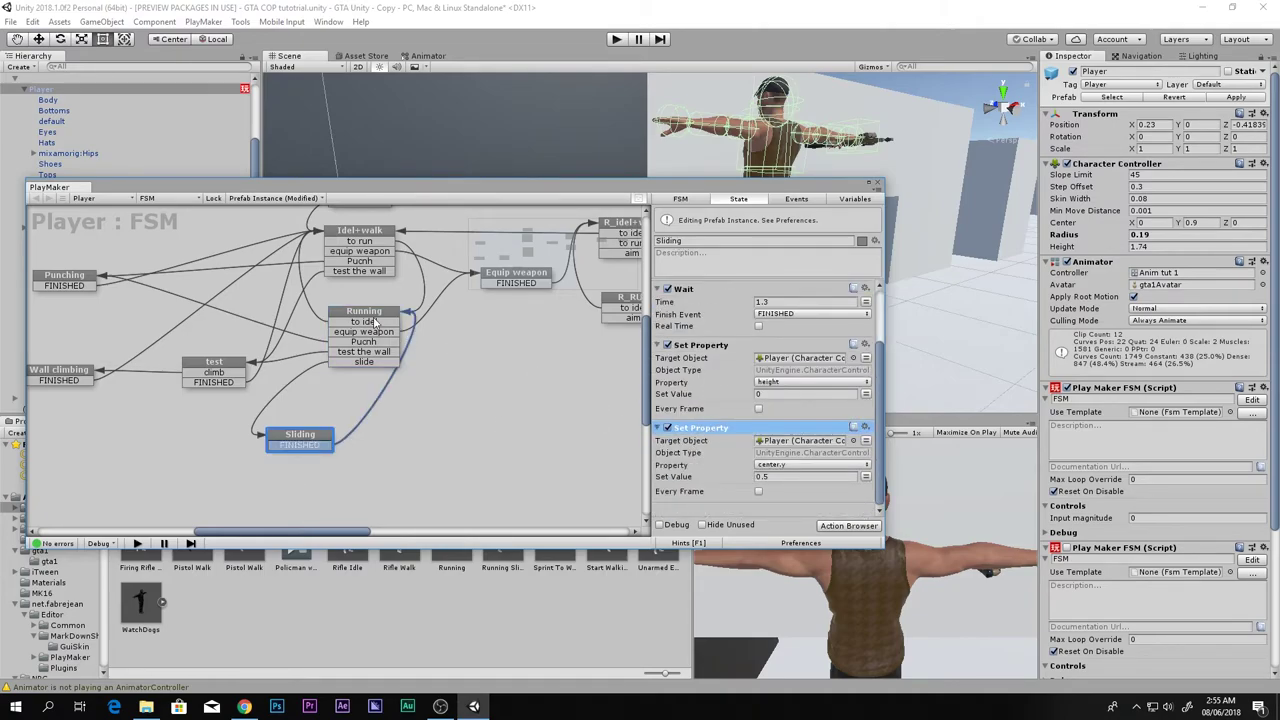
{"action": "left_click", "coordinate": [376, 322]}
{"action": "key", "text": "ctrl+v"}
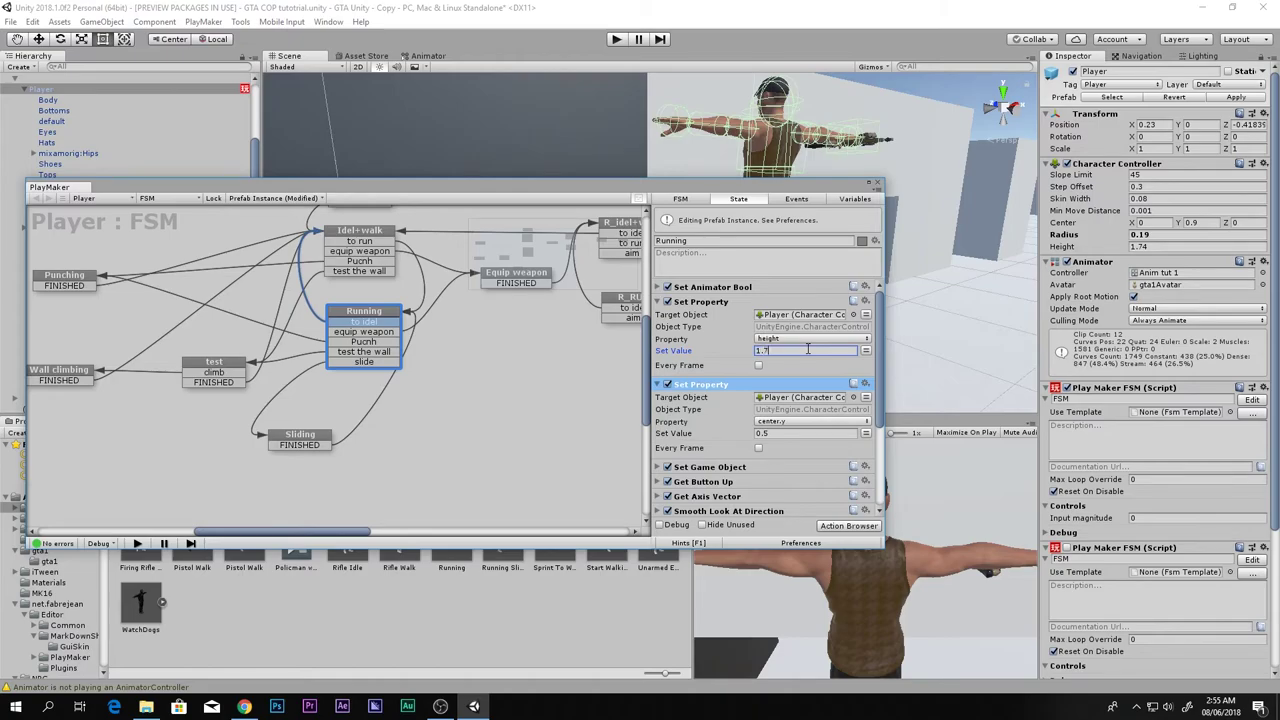
{"action": "left_click", "coordinate": [777, 433]}
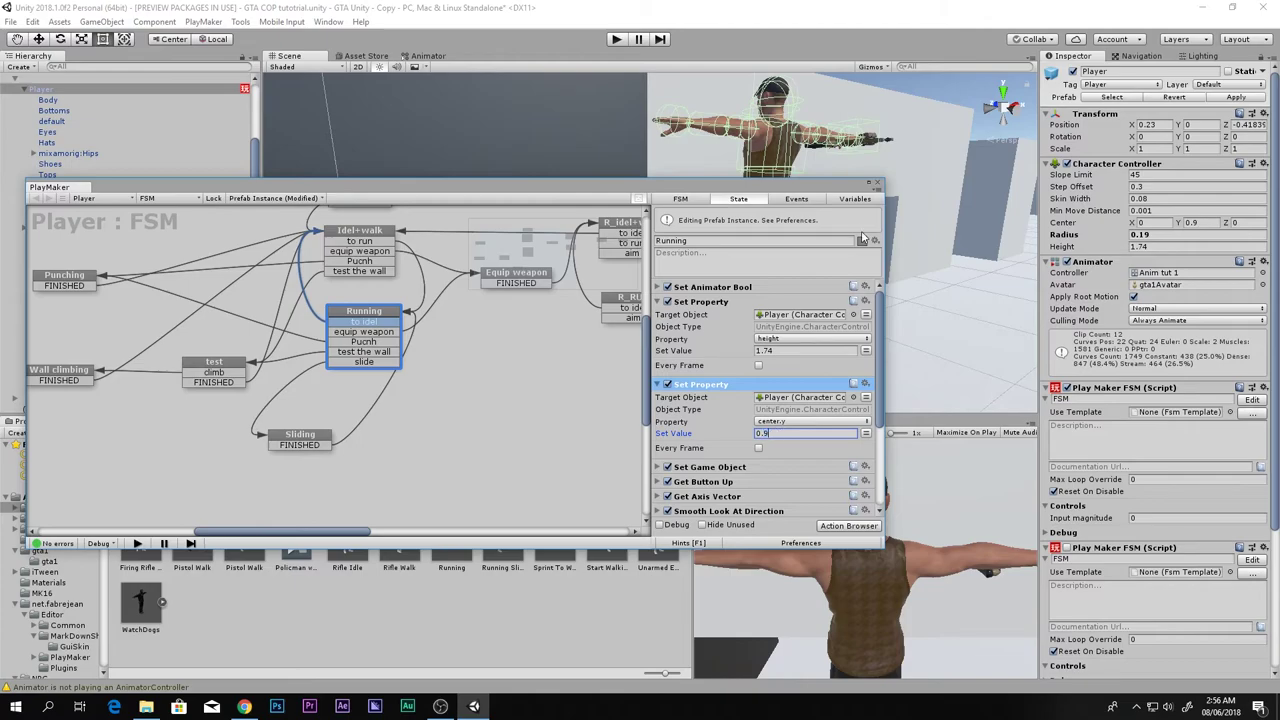
Step: Close the PlayMaker editor and play-test the game, running the player between the blocks and triggering a slide
{"action": "left_click", "coordinate": [876, 183]}
{"action": "key", "text": "ctrl+p"}
{"action": "left_click", "coordinate": [617, 40]}
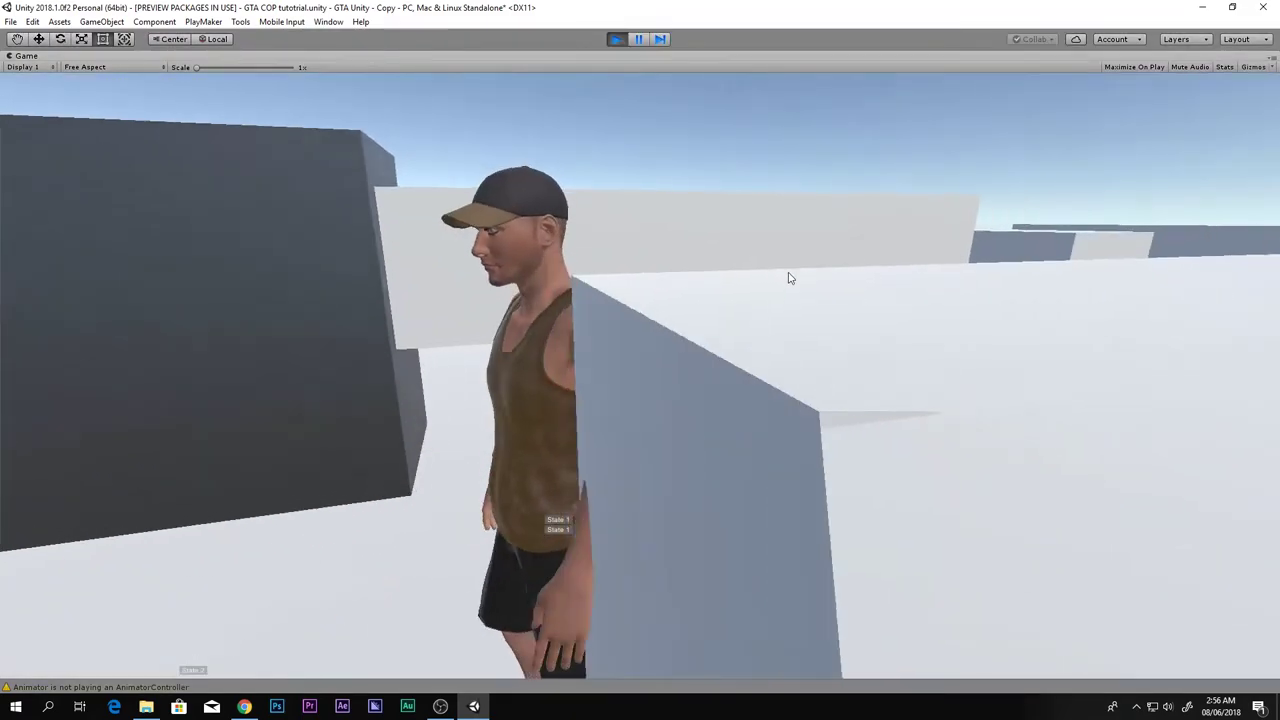
{"action": "key", "text": "w"}
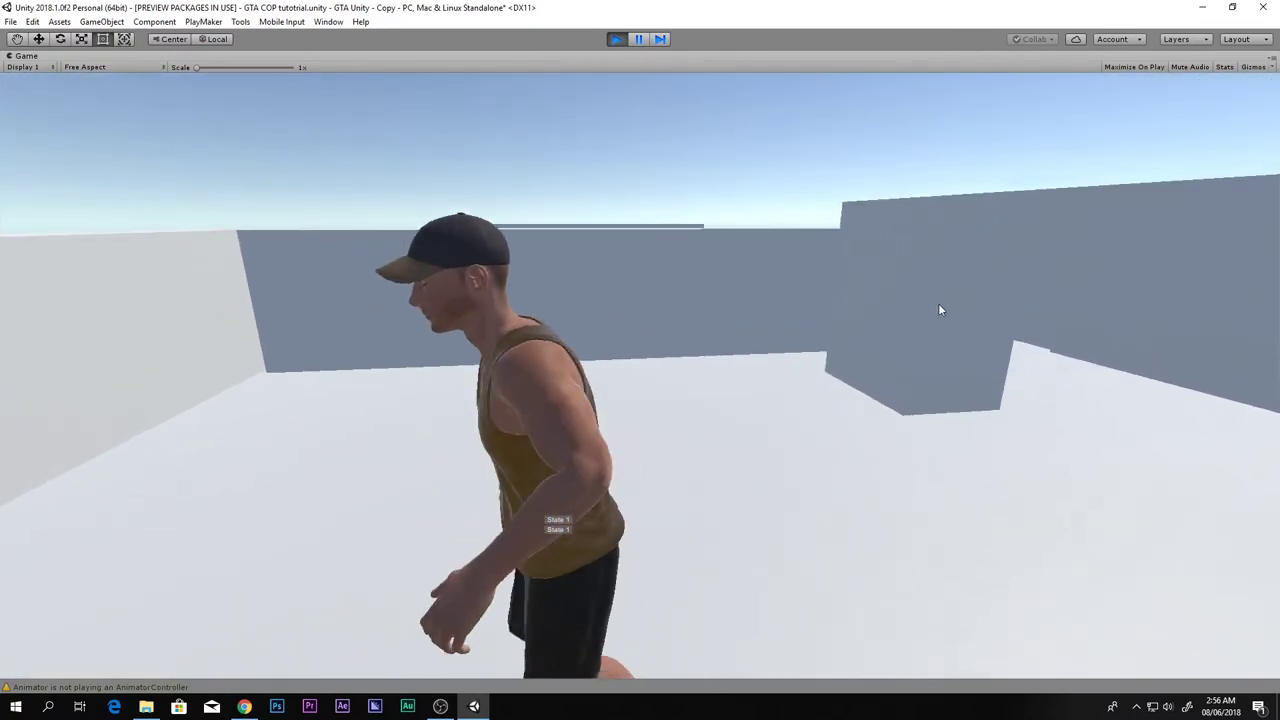
{"action": "key", "text": "w"}
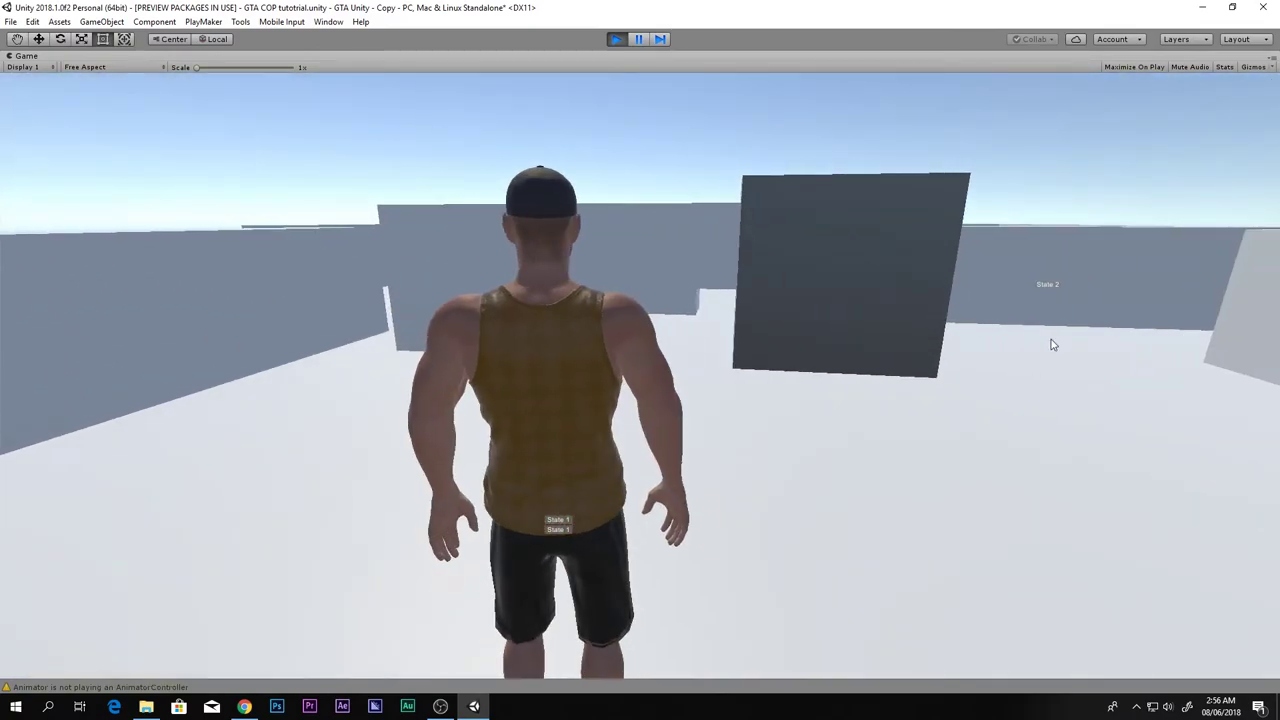
{"action": "key", "text": "w"}
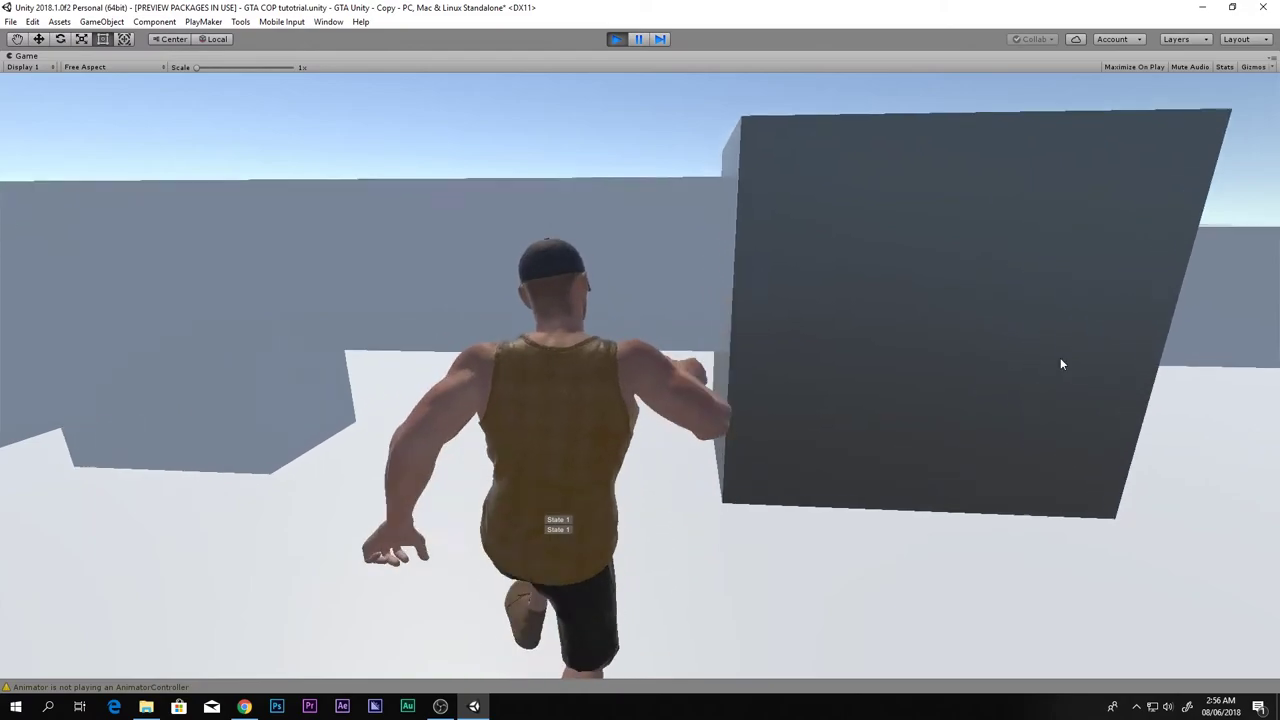
{"action": "key", "text": "a"}
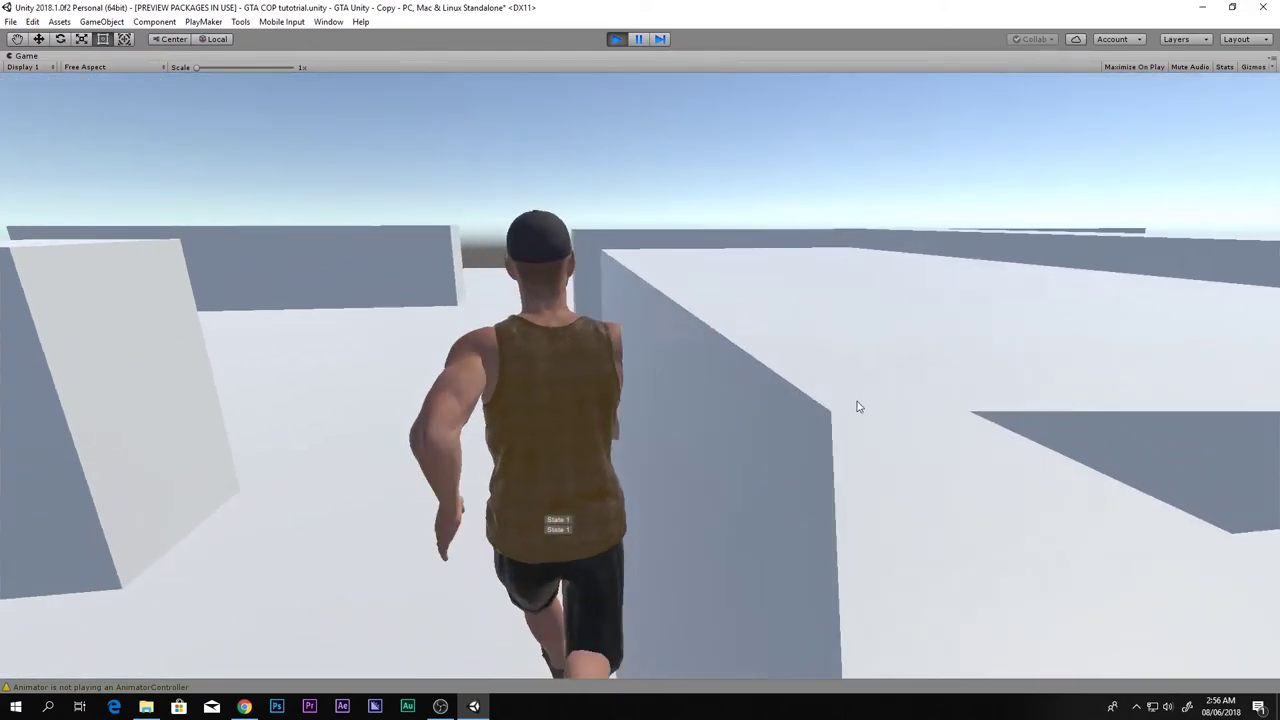
{"action": "key", "text": "space"}
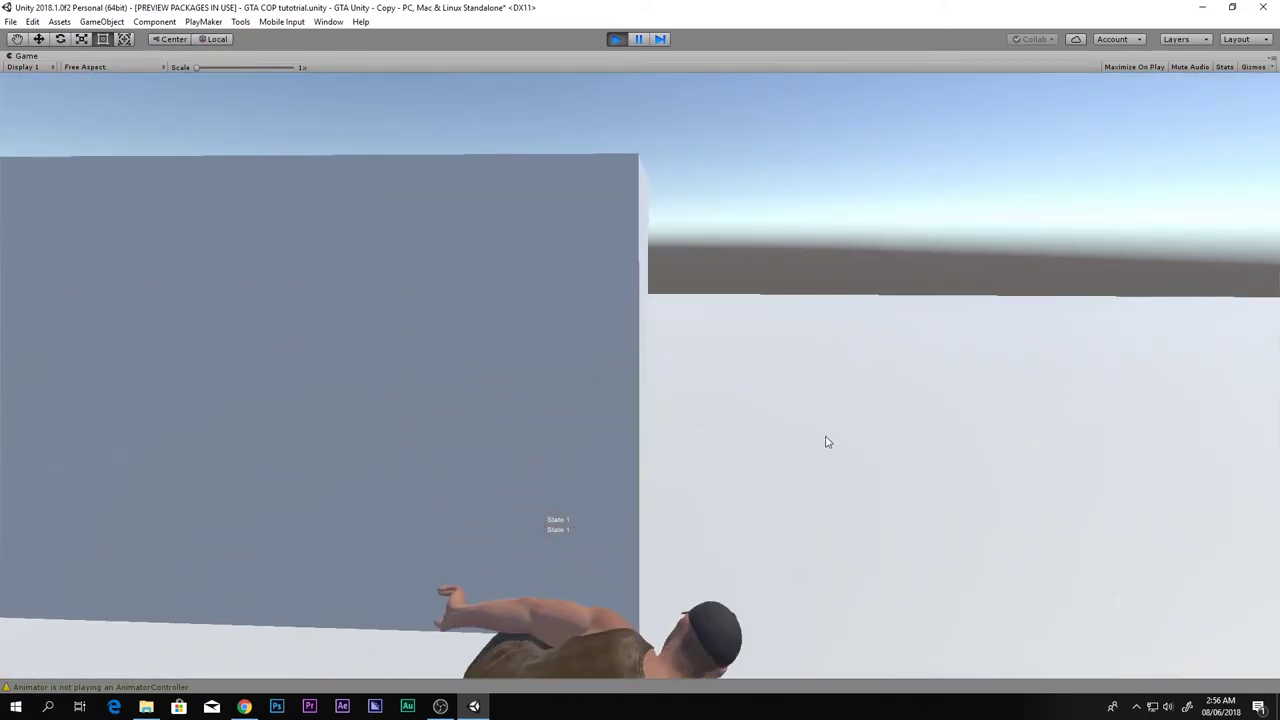
Step: Run the player along the walls with further slides to check the return to running, and stop the game
{"action": "key", "text": "w"}
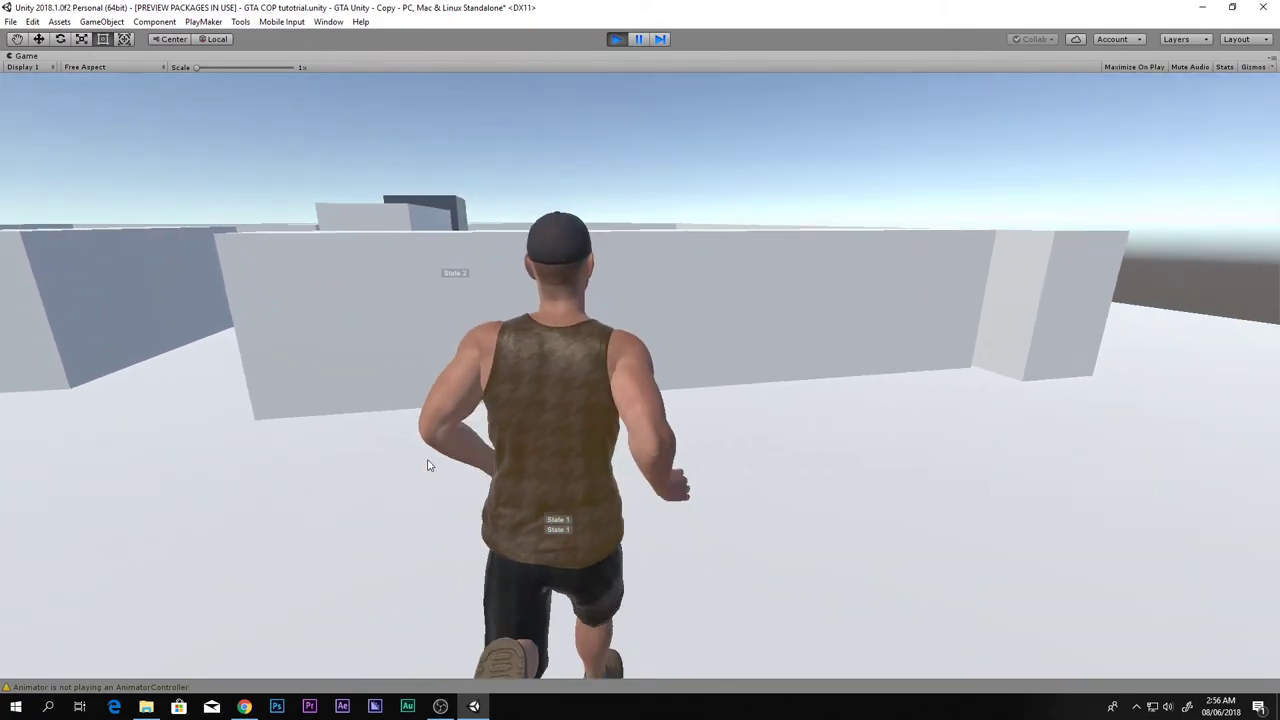
{"action": "key", "text": "space"}
{"action": "key", "text": "s"}
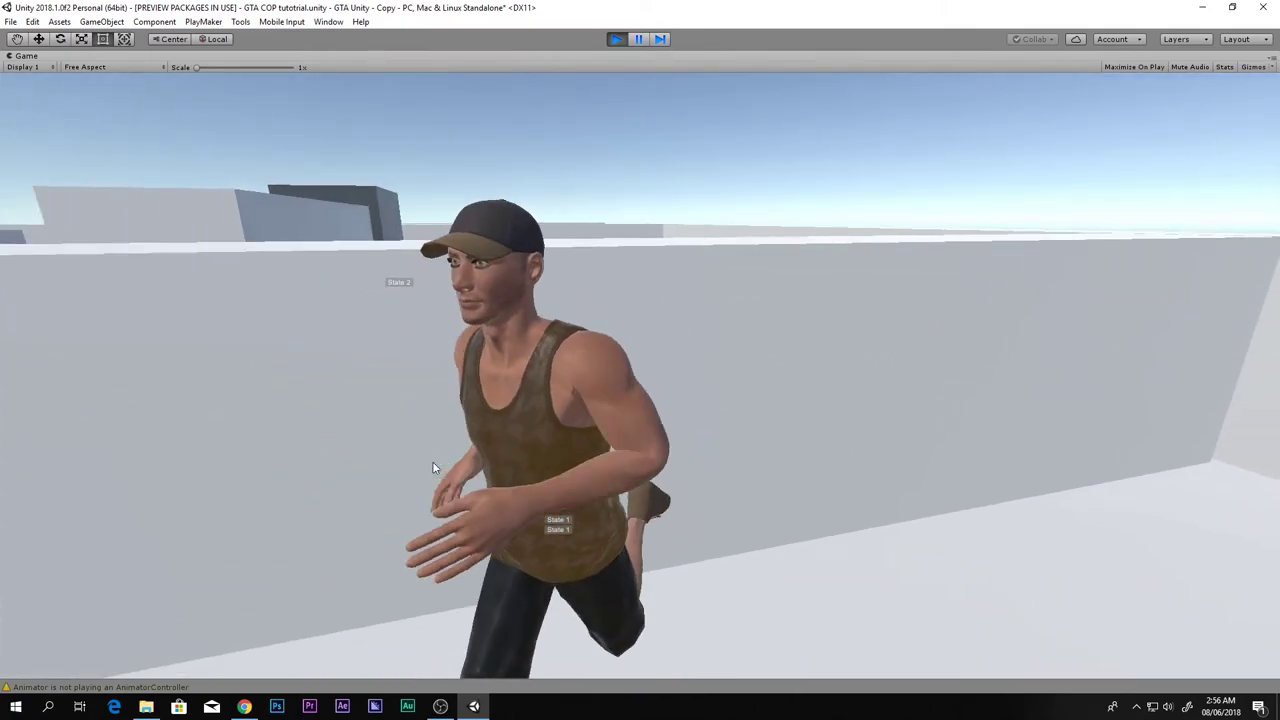
{"action": "key", "text": "w"}
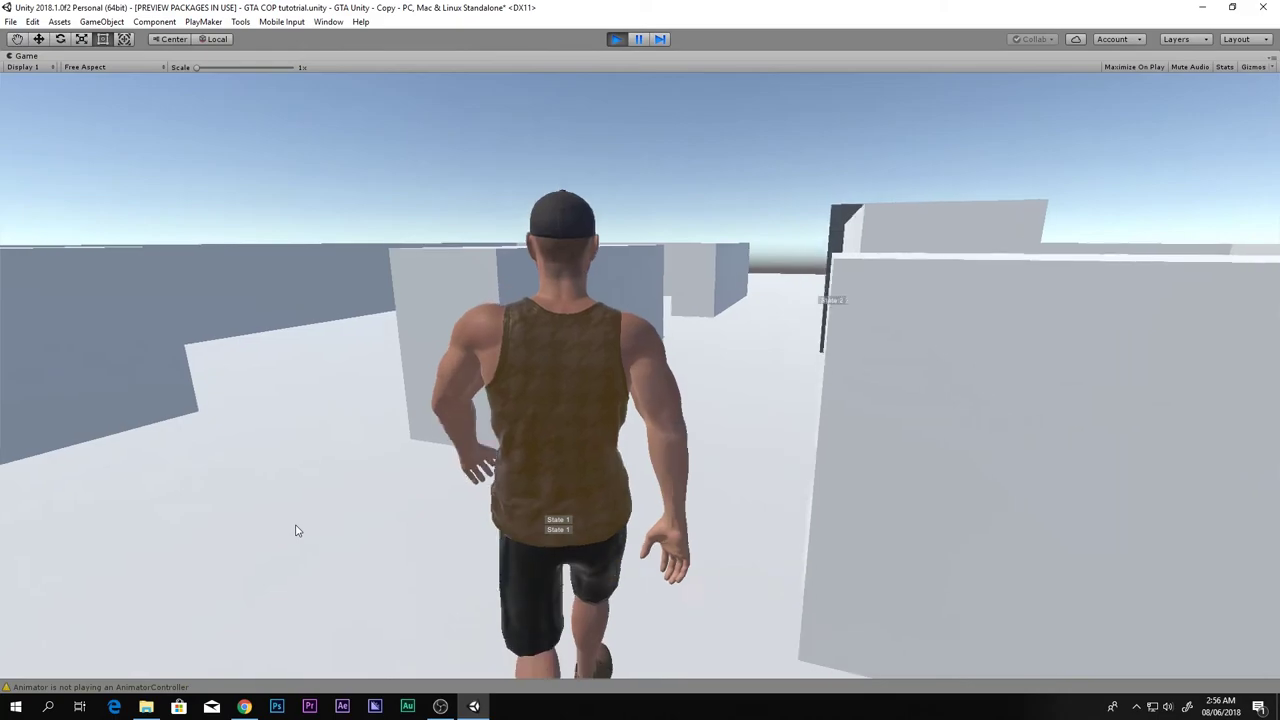
{"action": "key", "text": "a"}
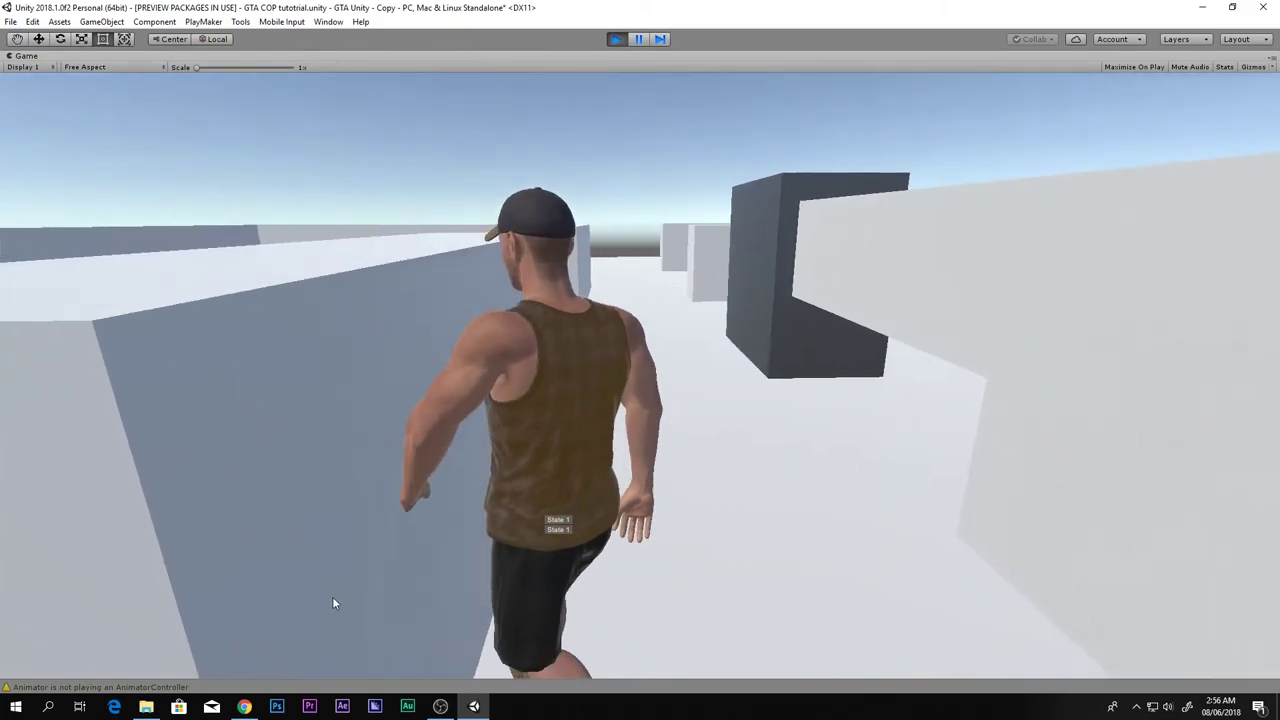
{"action": "key", "text": "space"}
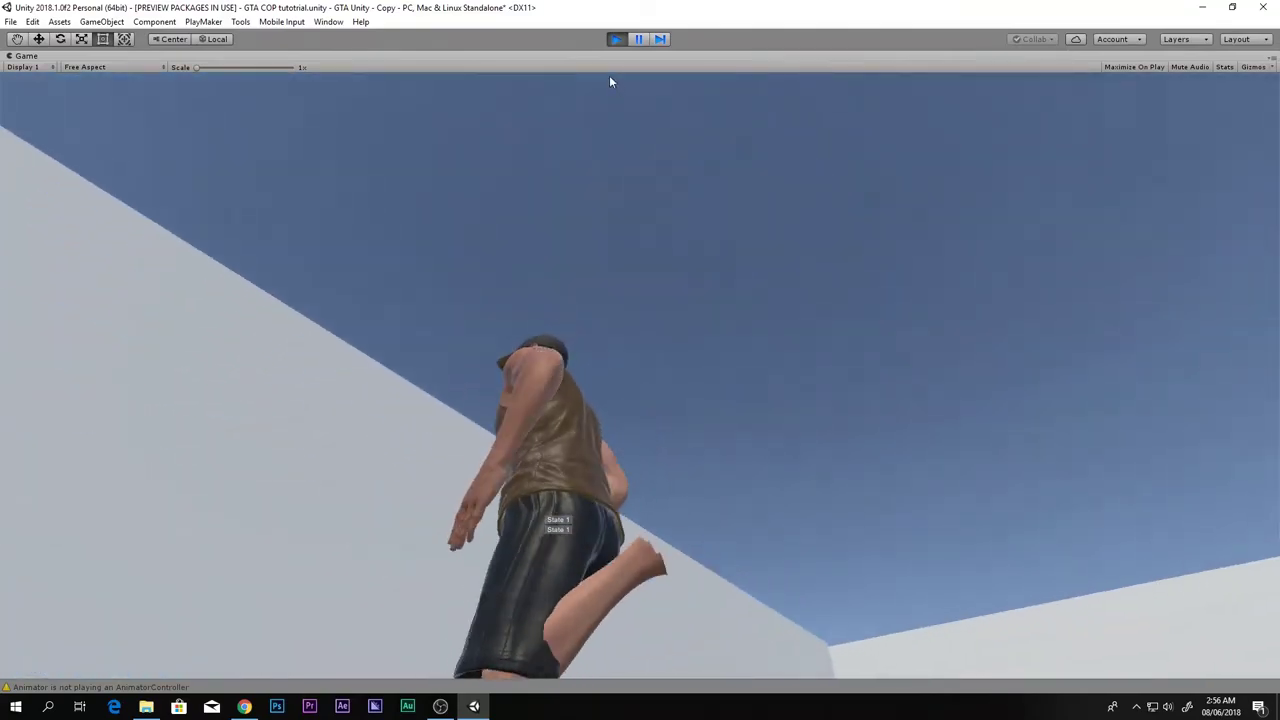
{"action": "left_click", "coordinate": [617, 41]}
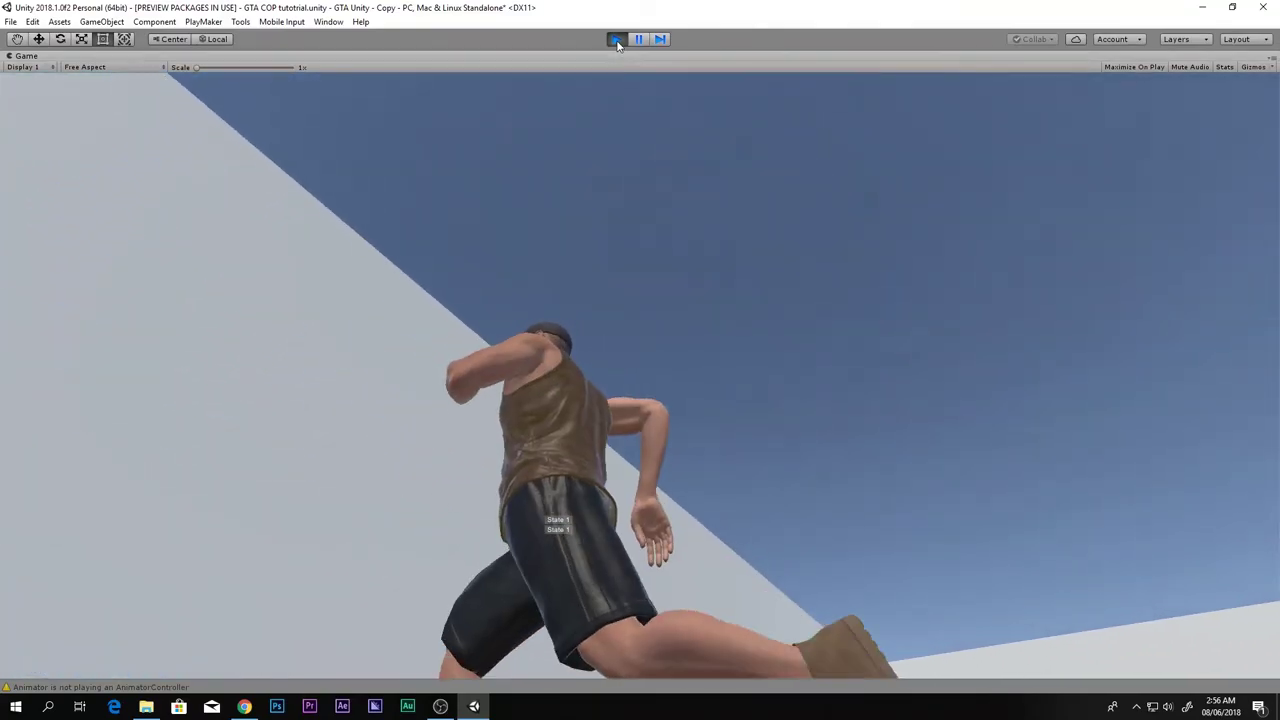
{"action": "left_click", "coordinate": [616, 40]}
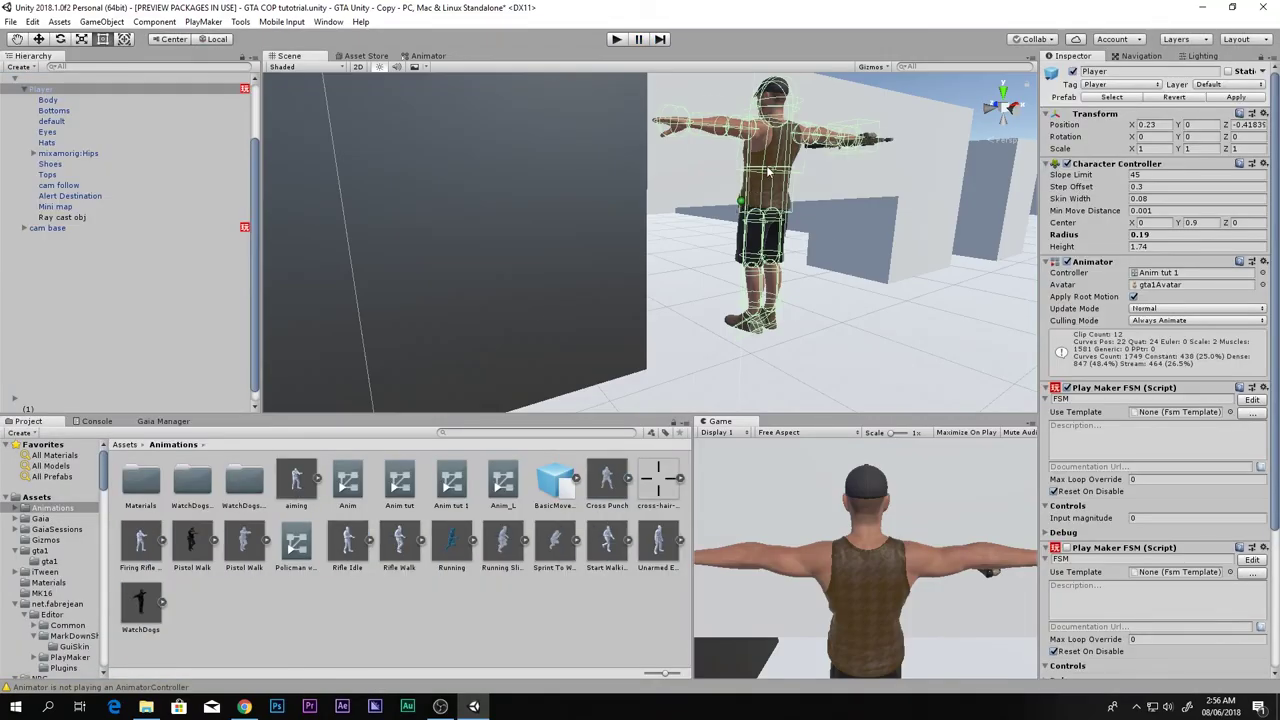
Step: Frame the player in the Scene view, play the game alongside it to check the collider during runs and slides, and stop
{"action": "left_click", "coordinate": [769, 171]}
{"action": "middle_click_drag", "start_coordinate": [769, 171], "coordinate": [663, 183]}
{"action": "scroll", "coordinate": [663, 183], "scroll_direction": "down", "scroll_amount": 5}
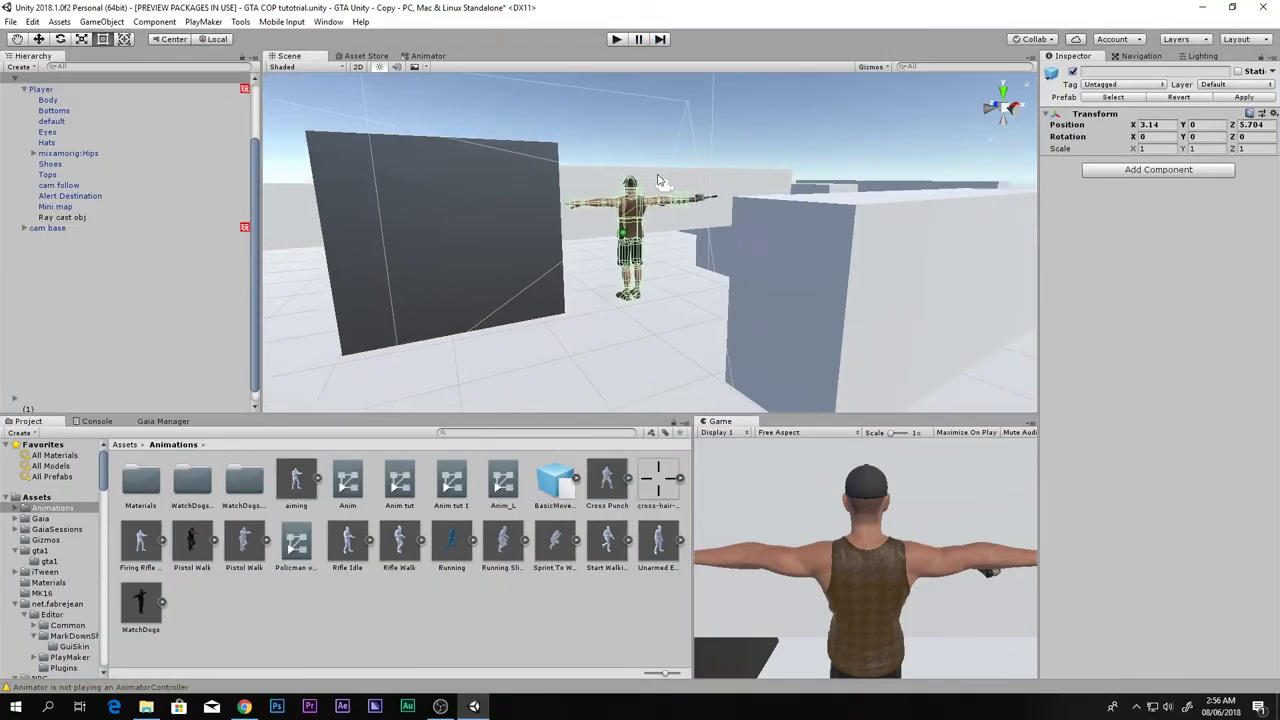
{"action": "scroll", "coordinate": [655, 186], "scroll_direction": "up", "scroll_amount": 6}
{"action": "scroll", "coordinate": [654, 186], "scroll_direction": "down", "scroll_amount": 2}
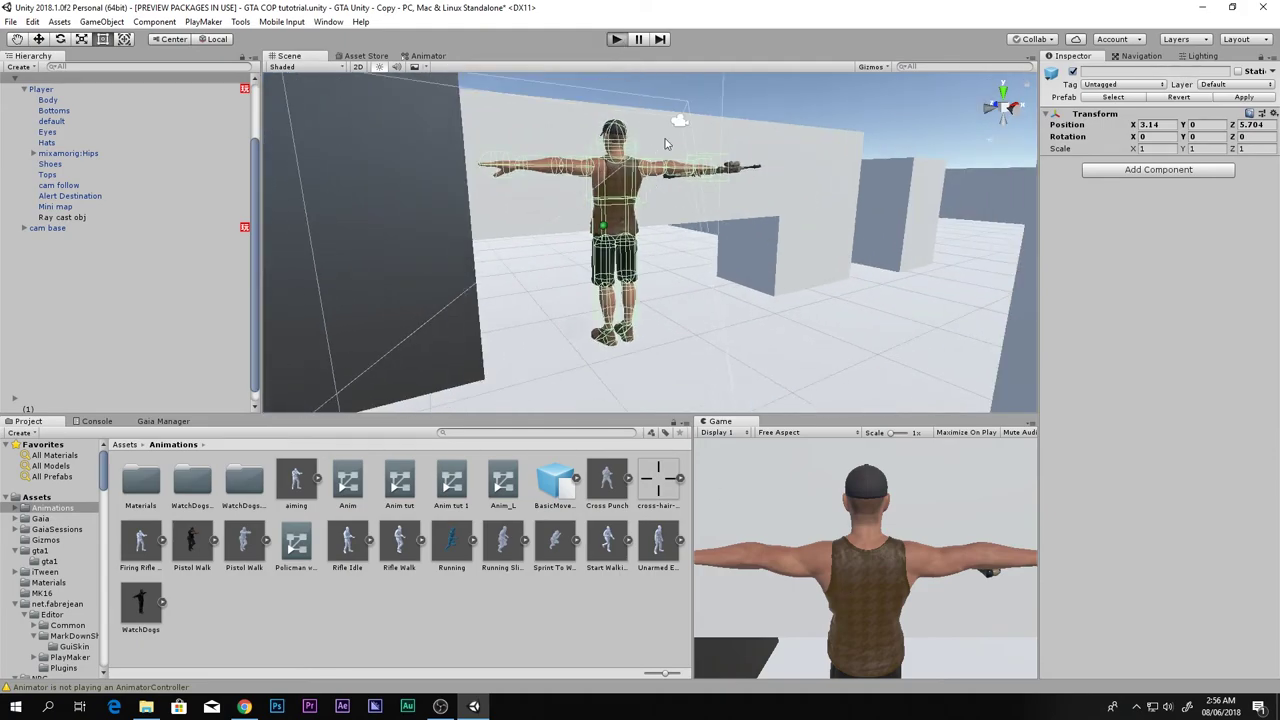
{"action": "key", "text": "ctrl+p"}
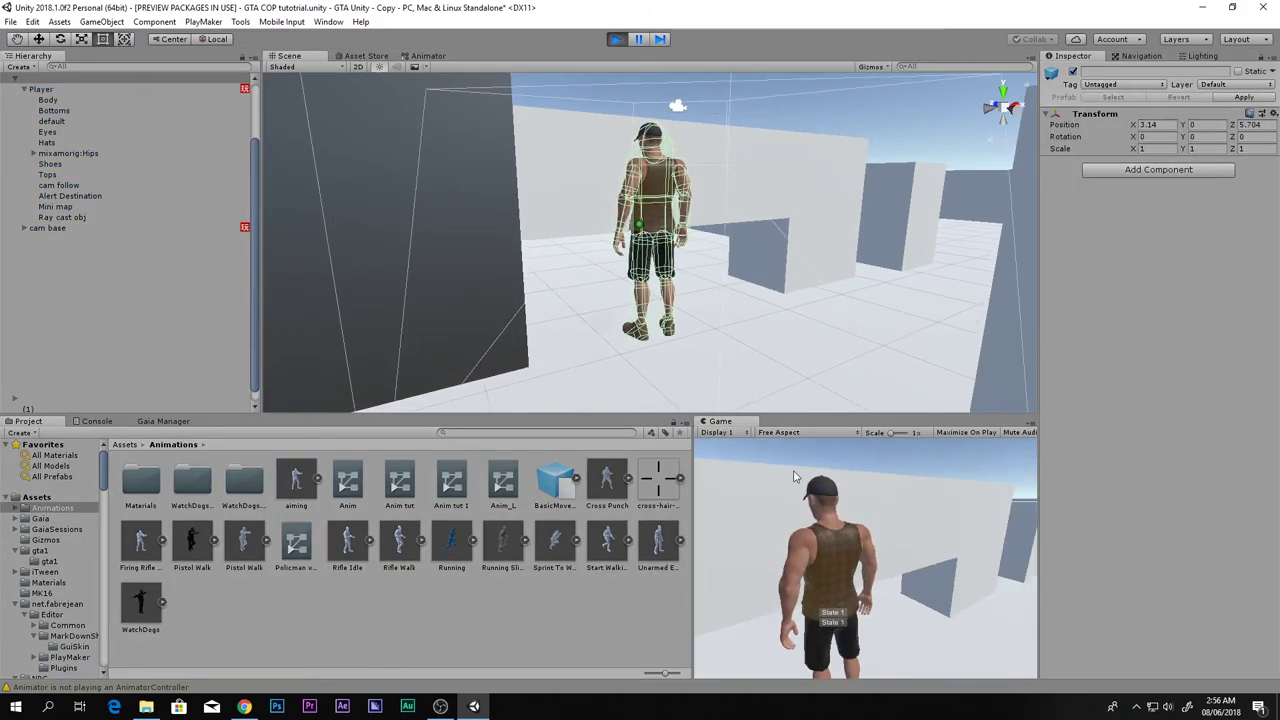
{"action": "key", "text": "w"}
{"action": "key", "text": "space"}
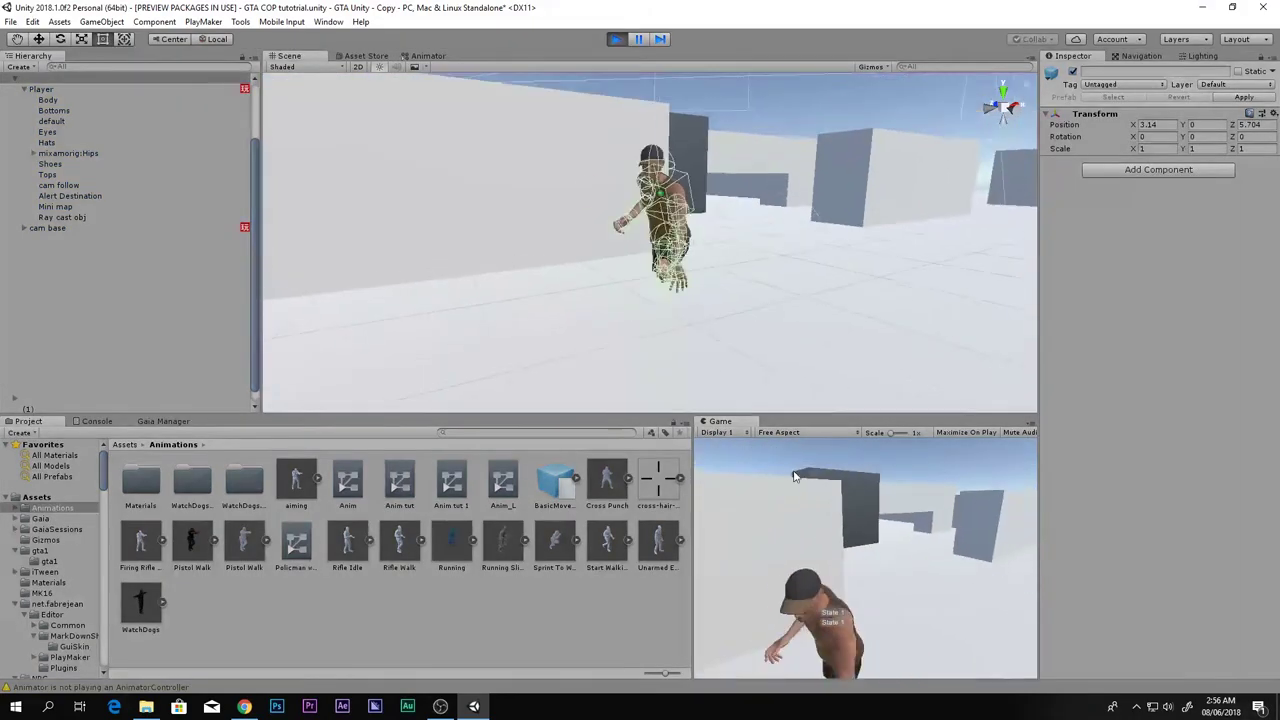
{"action": "key", "text": "d"}
{"action": "key", "text": "w"}
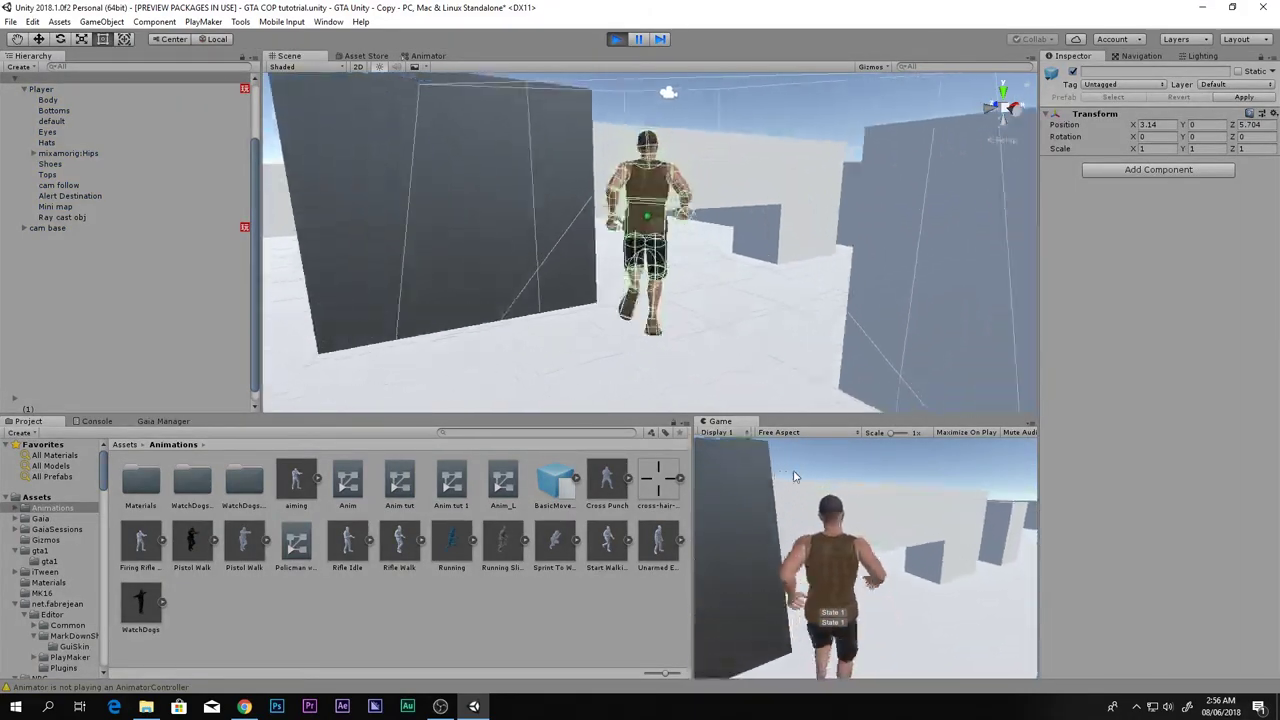
{"action": "key", "text": "space"}
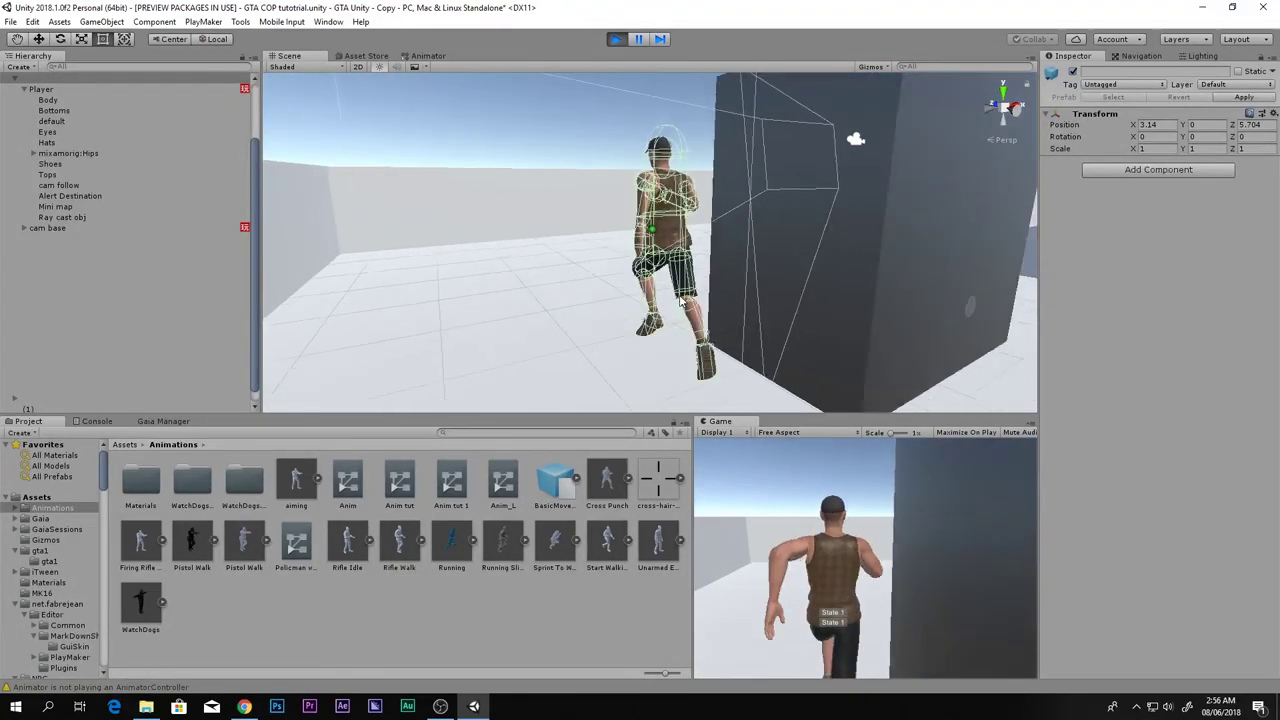
{"action": "left_click", "coordinate": [616, 39]}
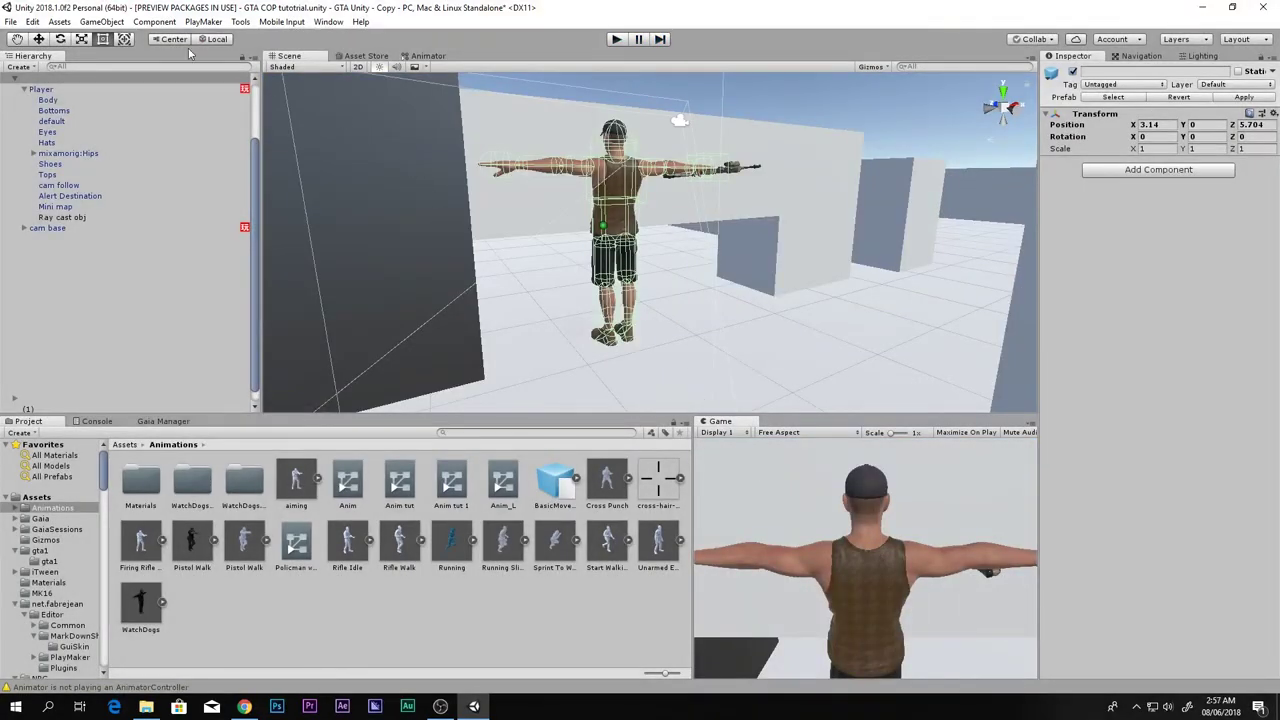
Step: Save the project and the current scene, and select the root Assets folder
{"action": "left_click", "coordinate": [11, 20]}
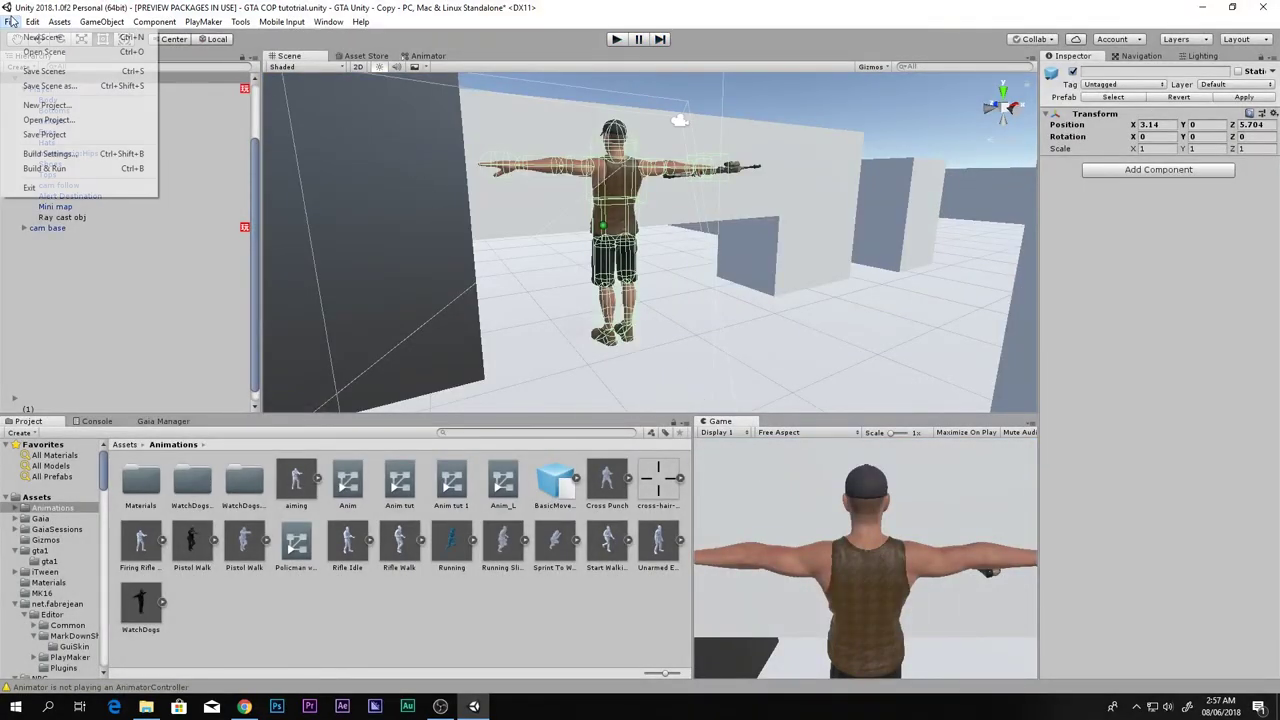
{"action": "left_click", "coordinate": [101, 135]}
{"action": "left_click", "coordinate": [10, 21]}
{"action": "left_click", "coordinate": [60, 80]}
{"action": "left_click", "coordinate": [98, 498]}
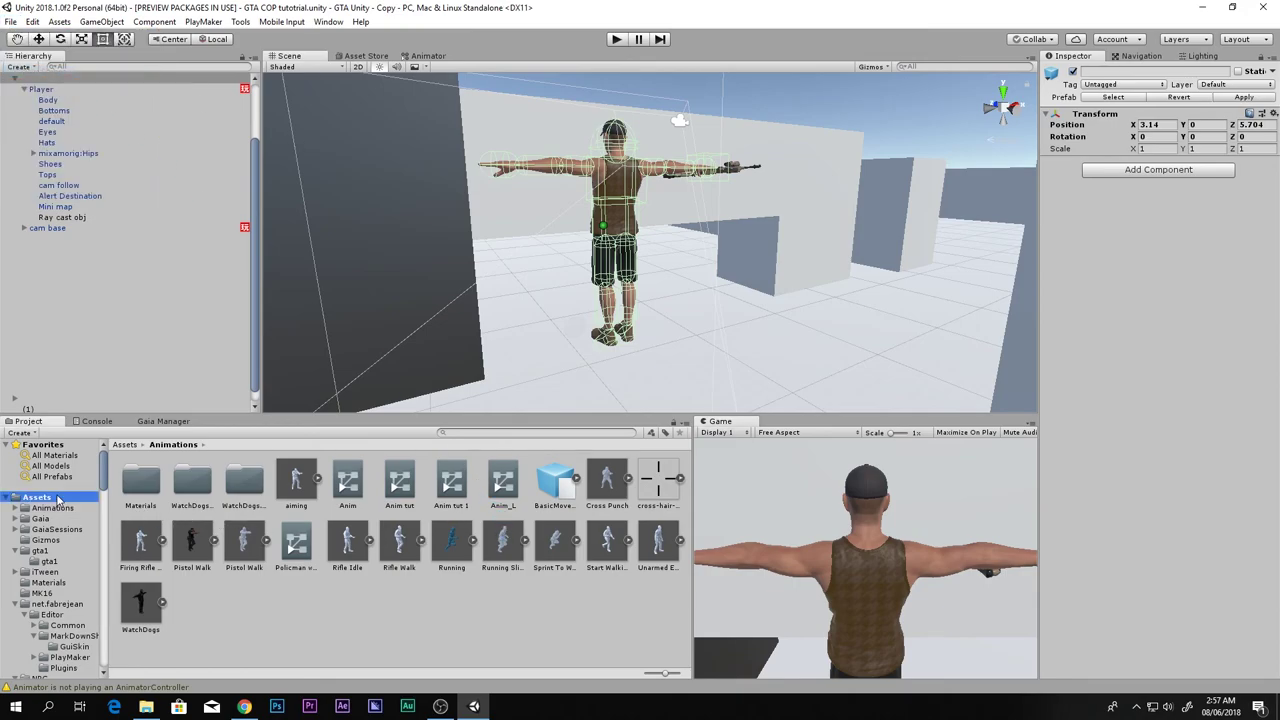